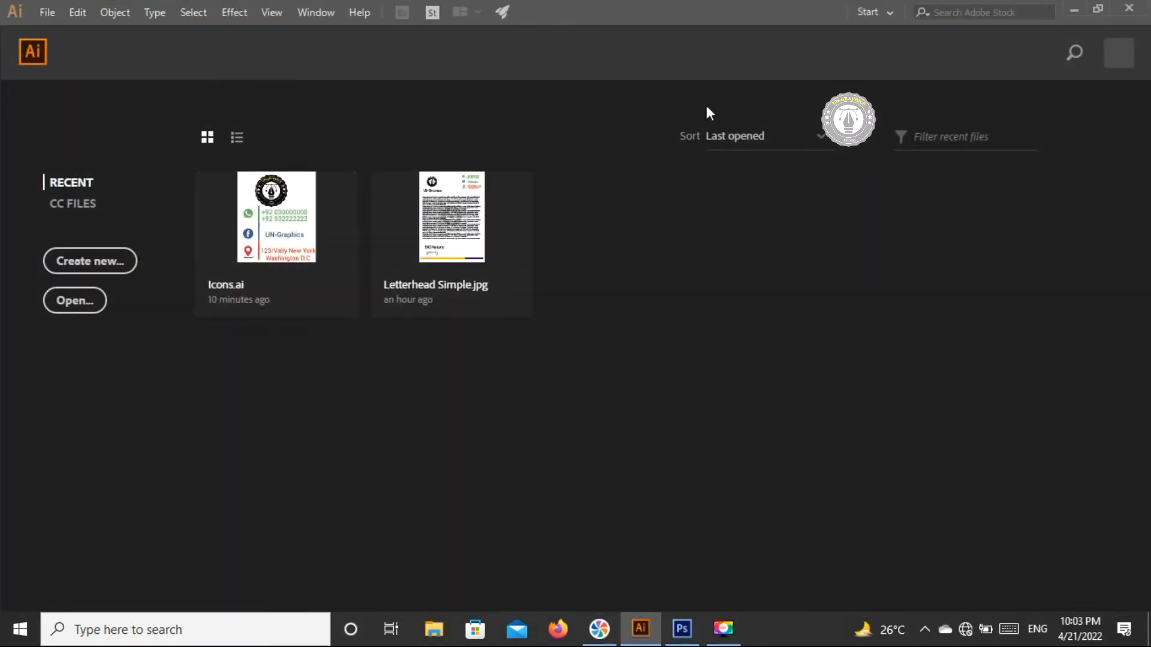
Create a new portrait A4 document measured in inches with a 0.125 in bleed, CMYK color and 300 ppi raster effects.
left_click(76, 269)
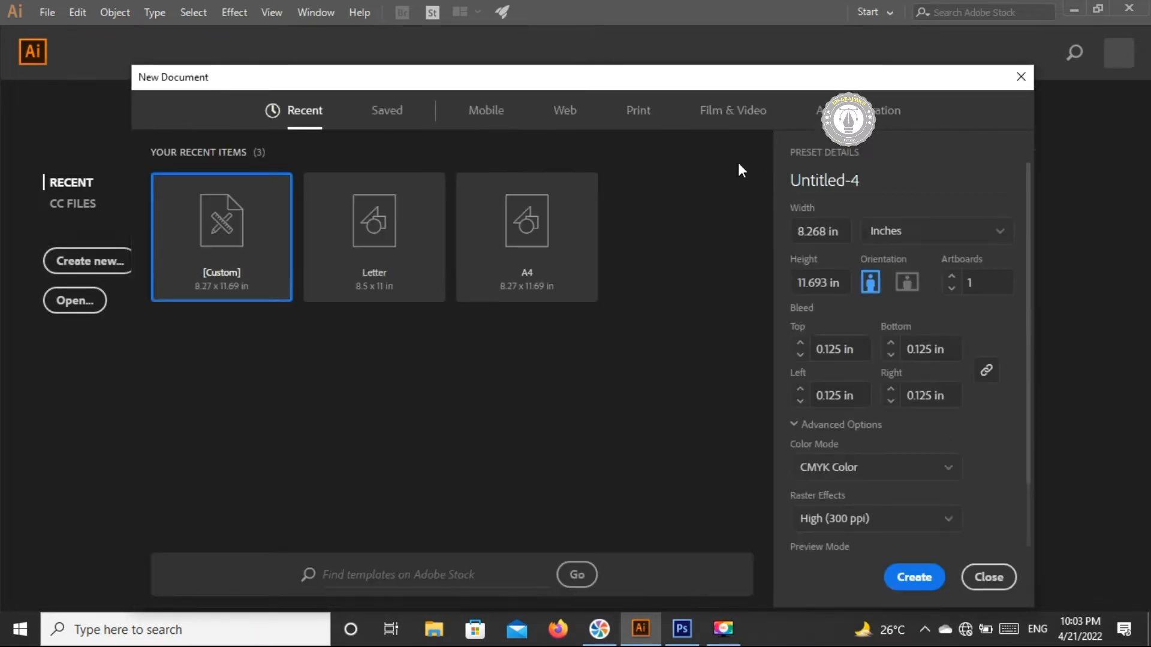
left_click(543, 262)
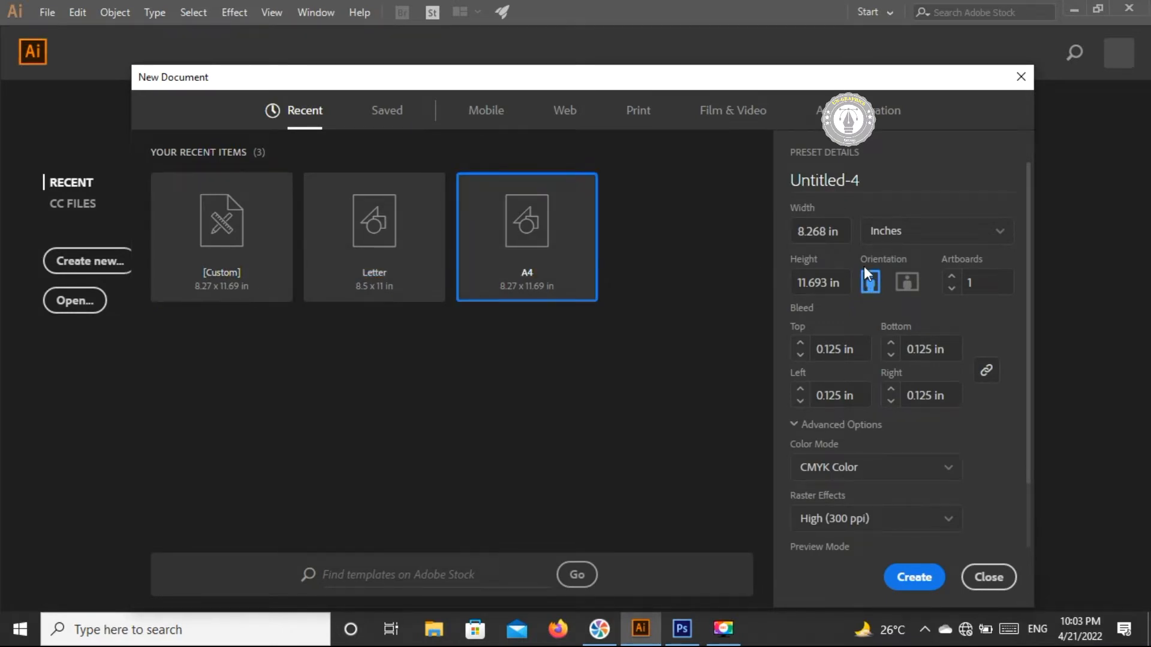
left_click(908, 231)
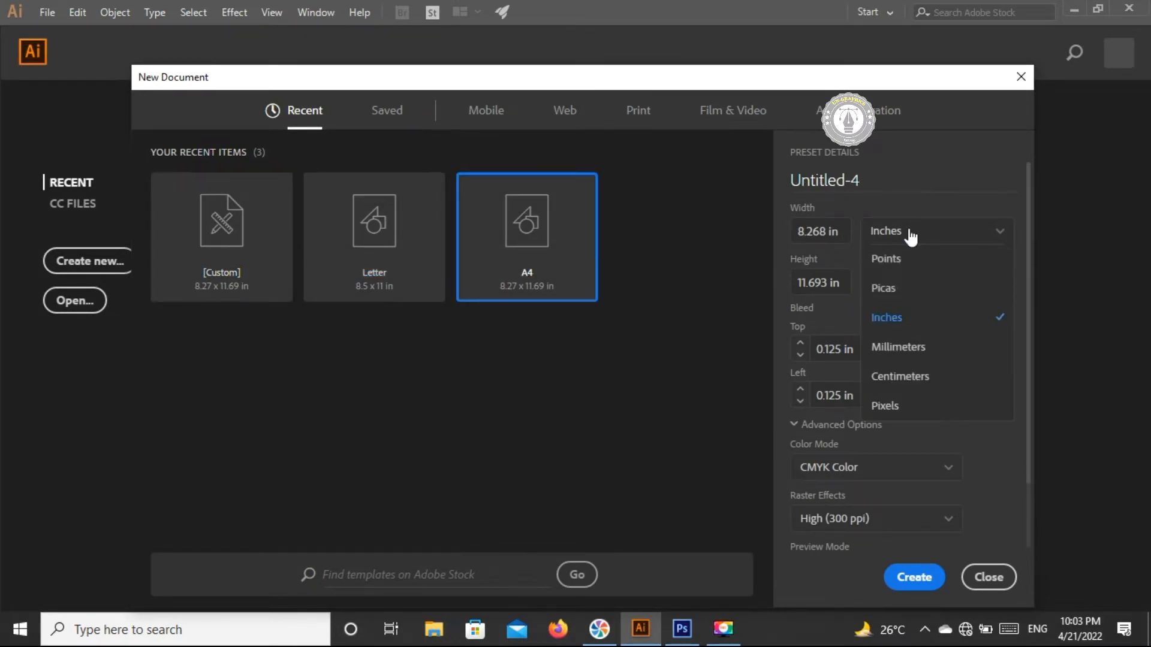
left_click(901, 312)
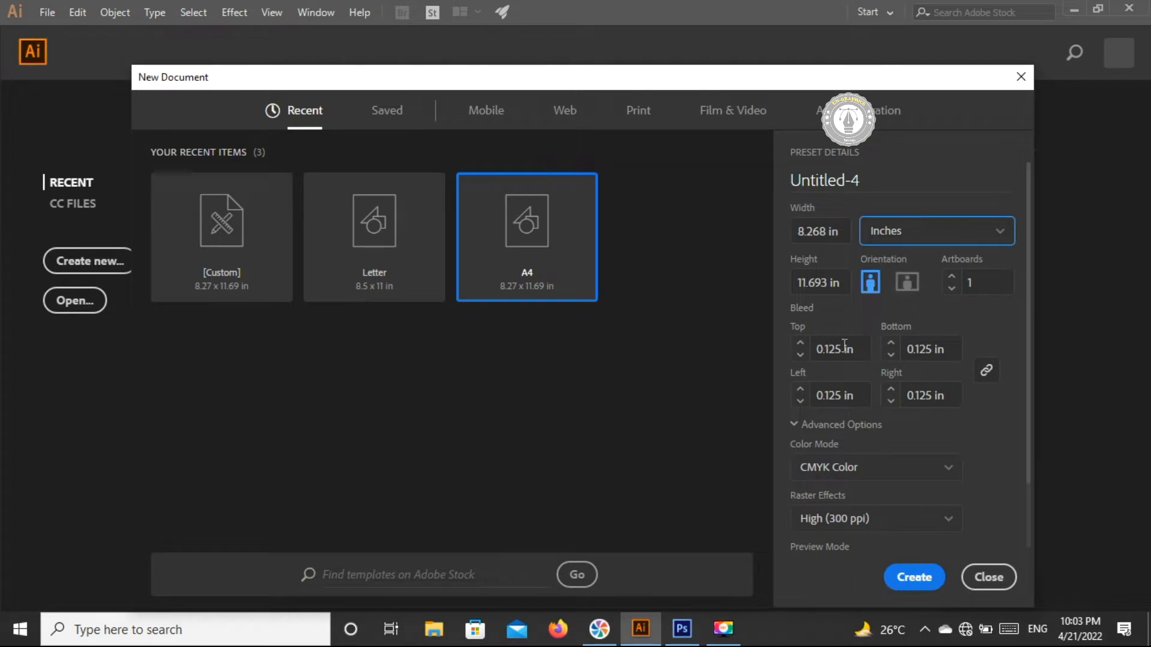
left_click(915, 578)
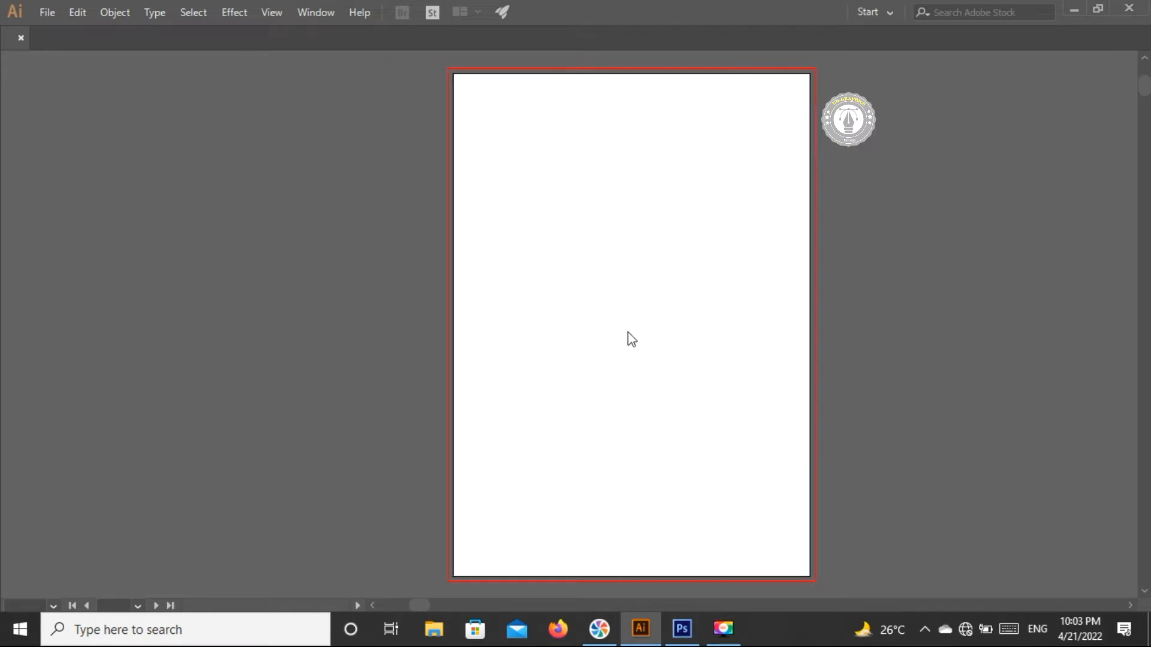
Draw a white rectangle about 8.518 by 11.943 in covering the full bleed area and lock it.
left_click_drag(671, 603, 677, 603)
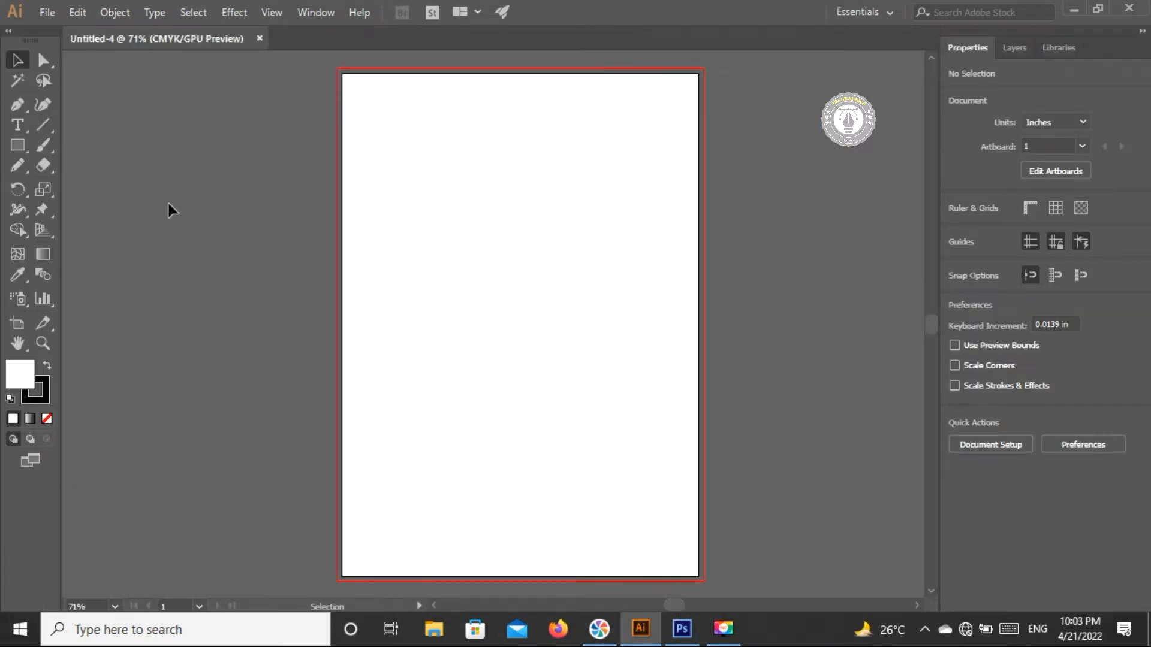
left_click_drag(21, 143, 124, 142)
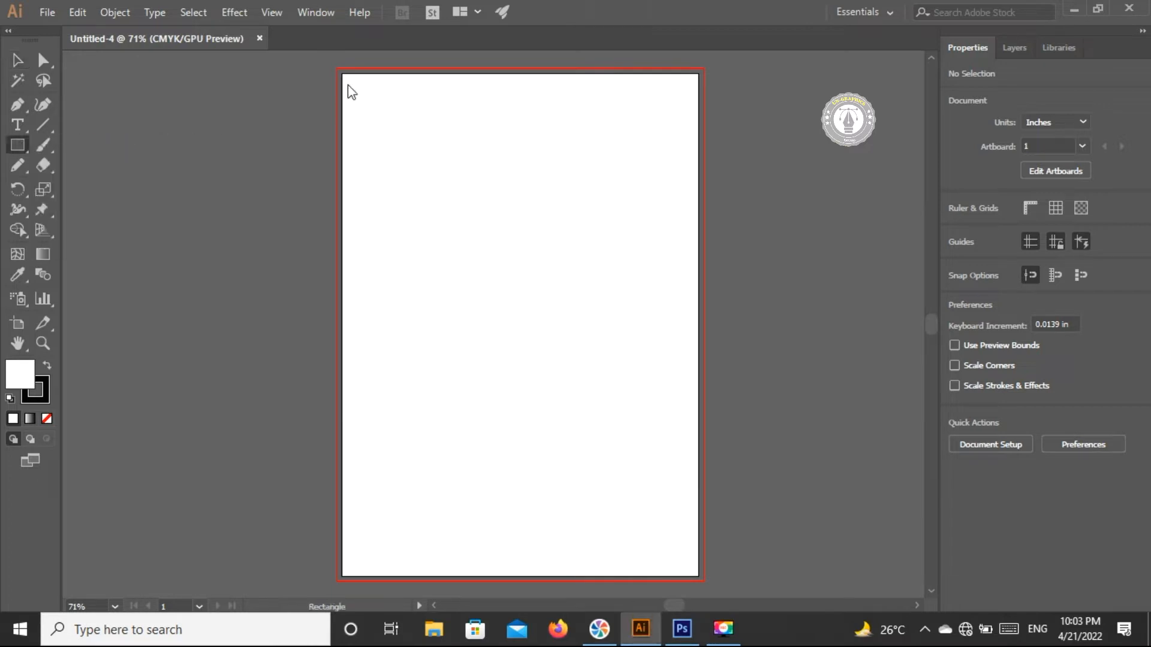
mouse_move(335, 66)
left_mouse_down()
mouse_move(633, 423)
mouse_move(668, 535)
mouse_move(704, 586)
left_mouse_up()
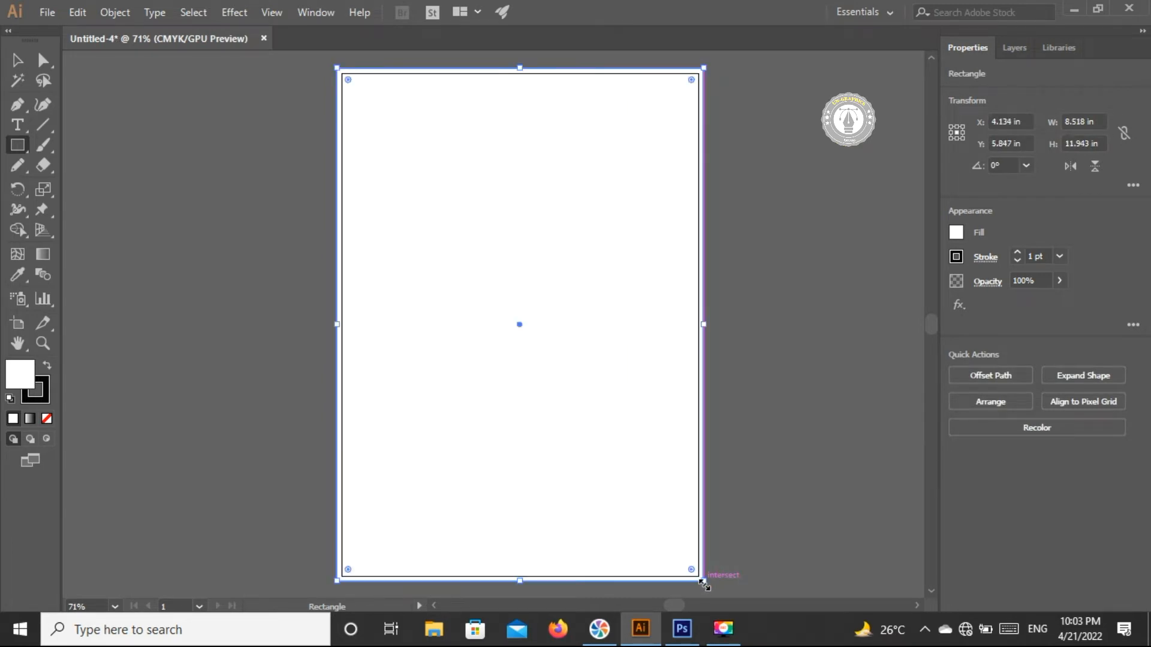
left_click(17, 60)
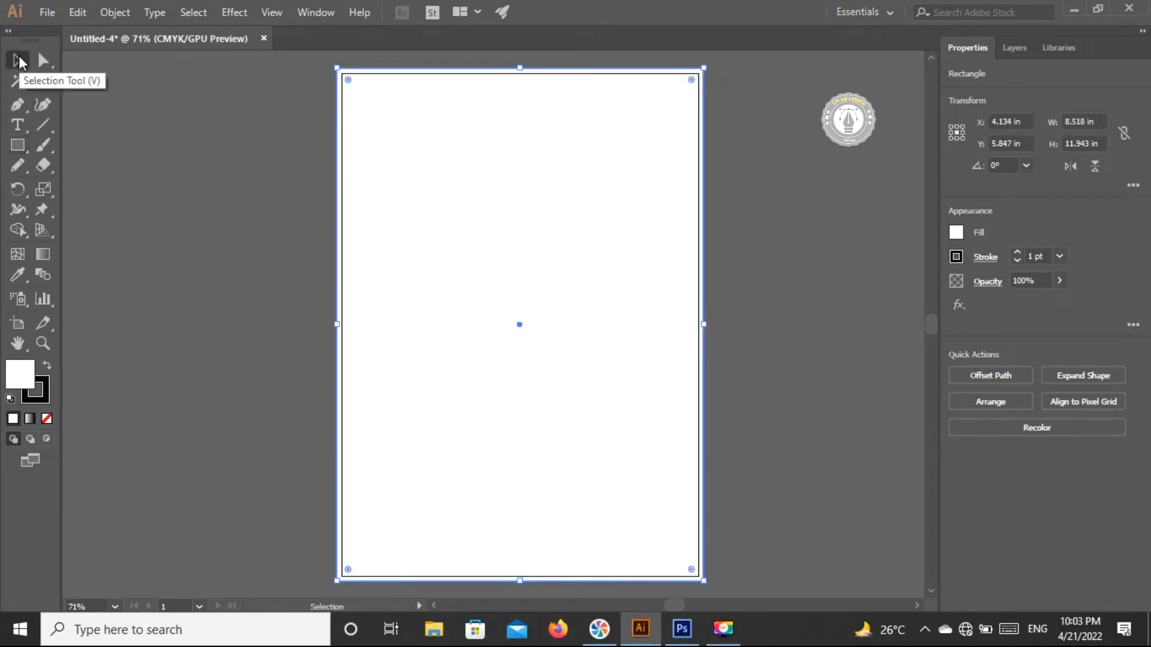
left_click(23, 145)
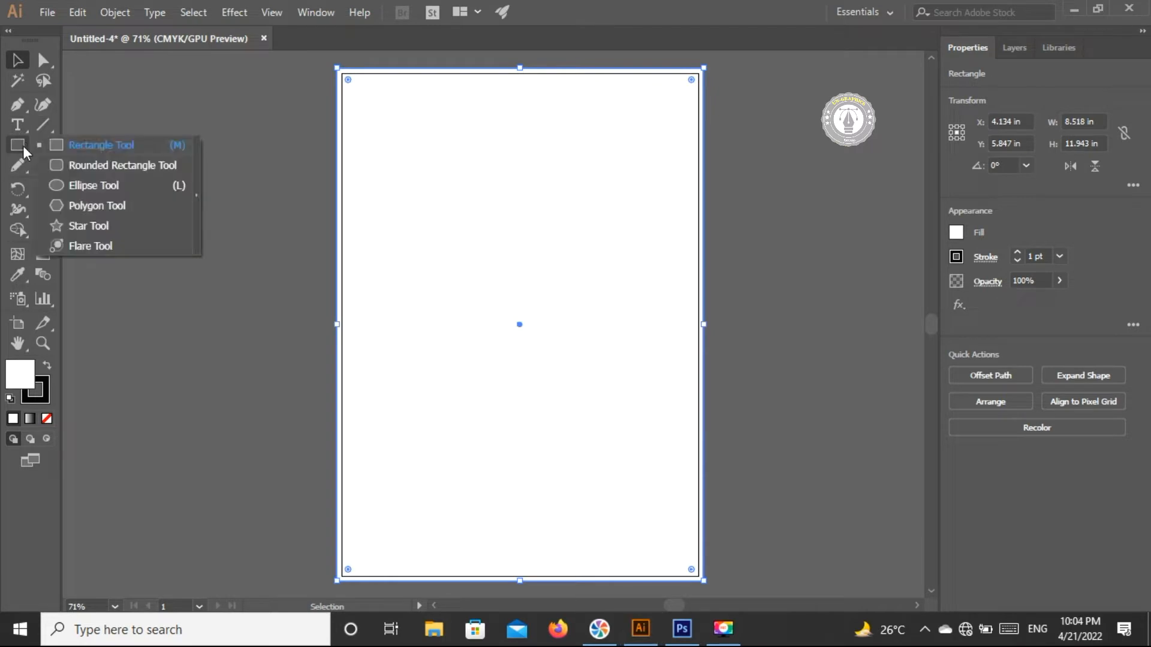
left_click(115, 13)
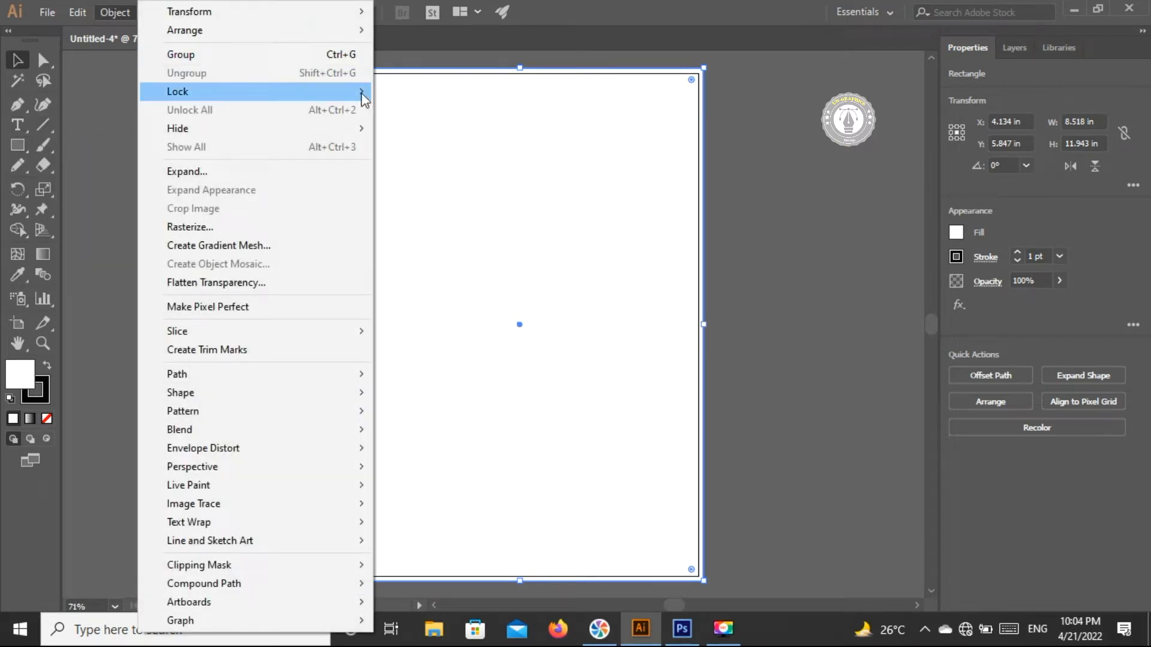
left_click(385, 95)
Draw a second rectangle of 8.268 by 11.693 in matching the artboard edges and lock it.
left_click(17, 145)
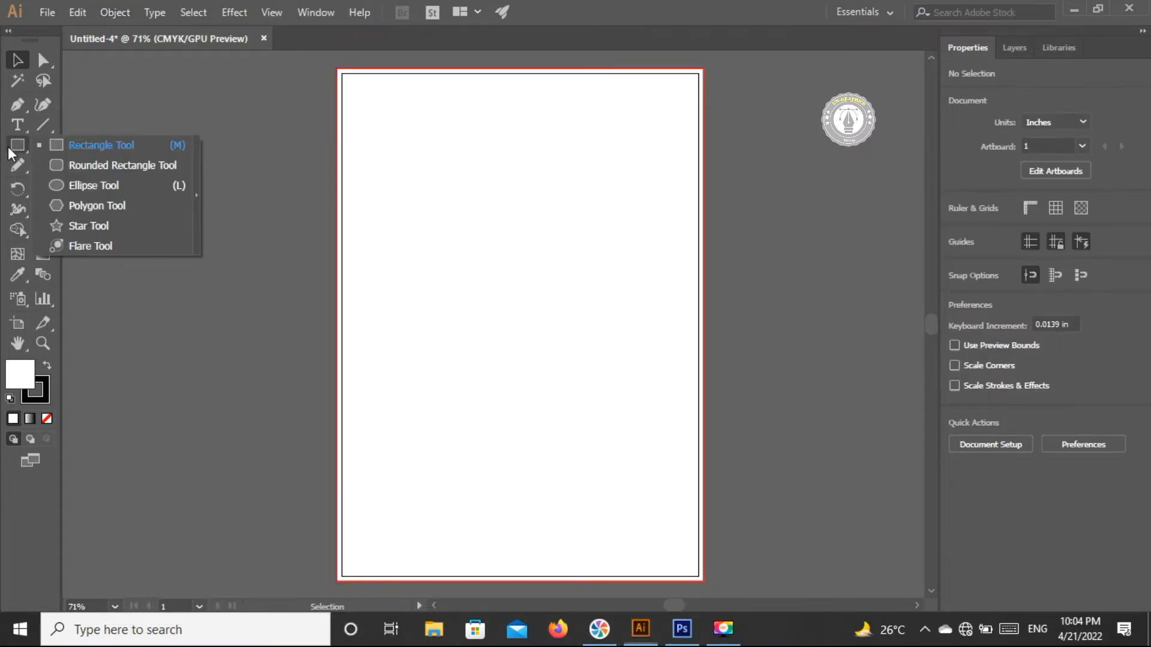
left_click(85, 142)
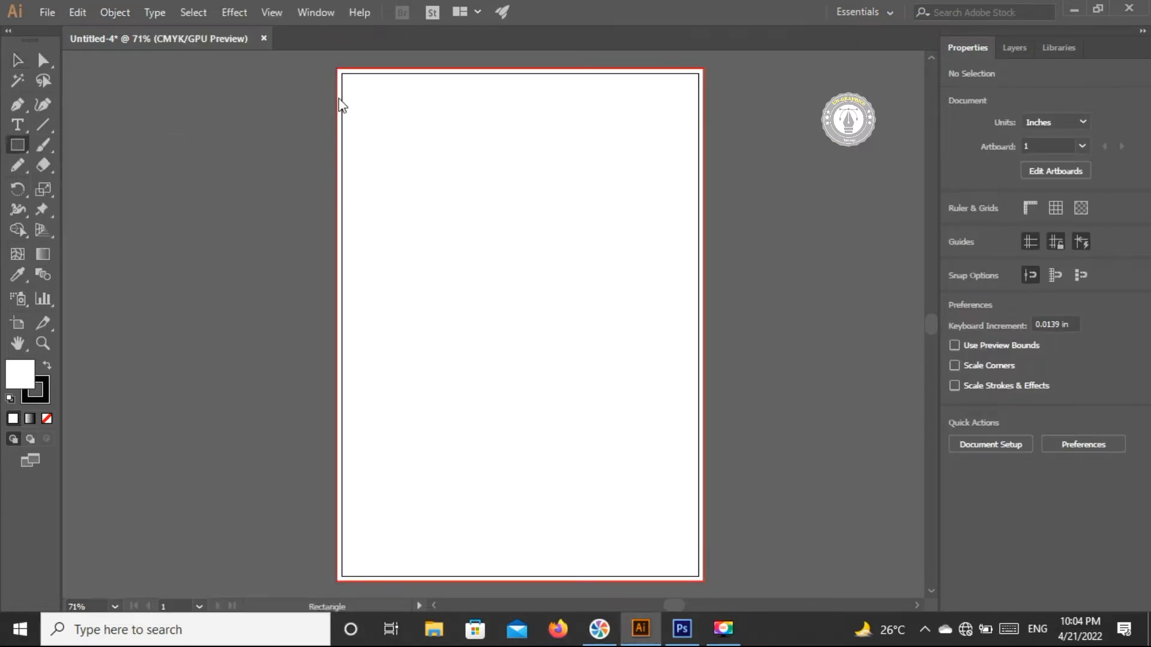
left_click_drag(341, 72, 699, 578)
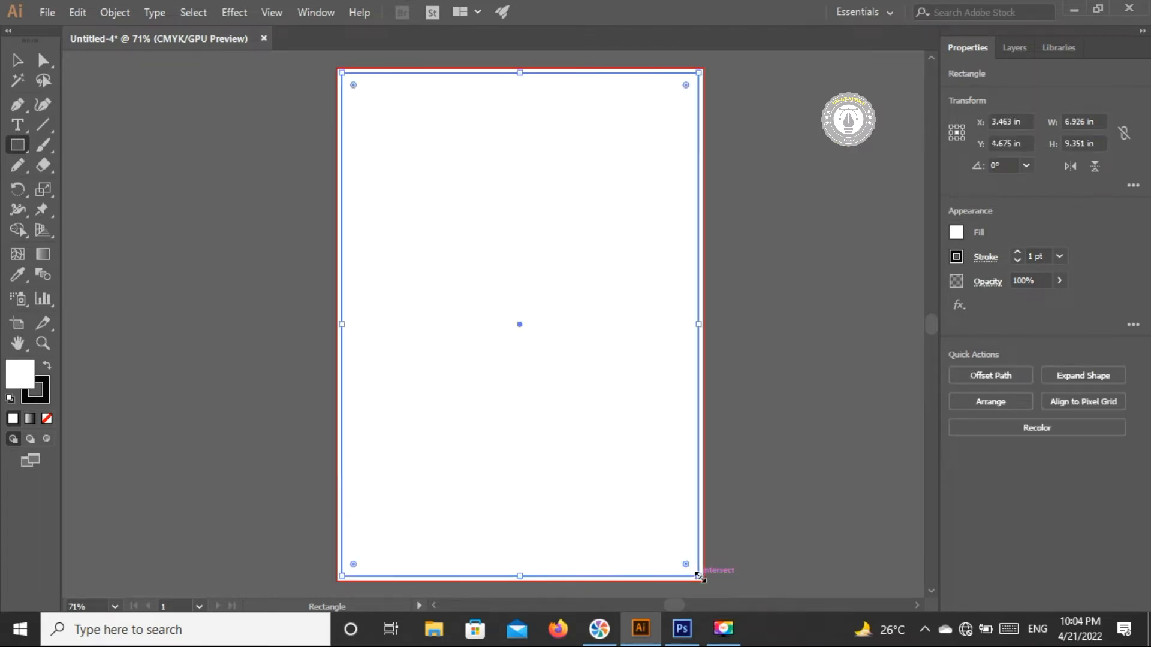
left_click(16, 57)
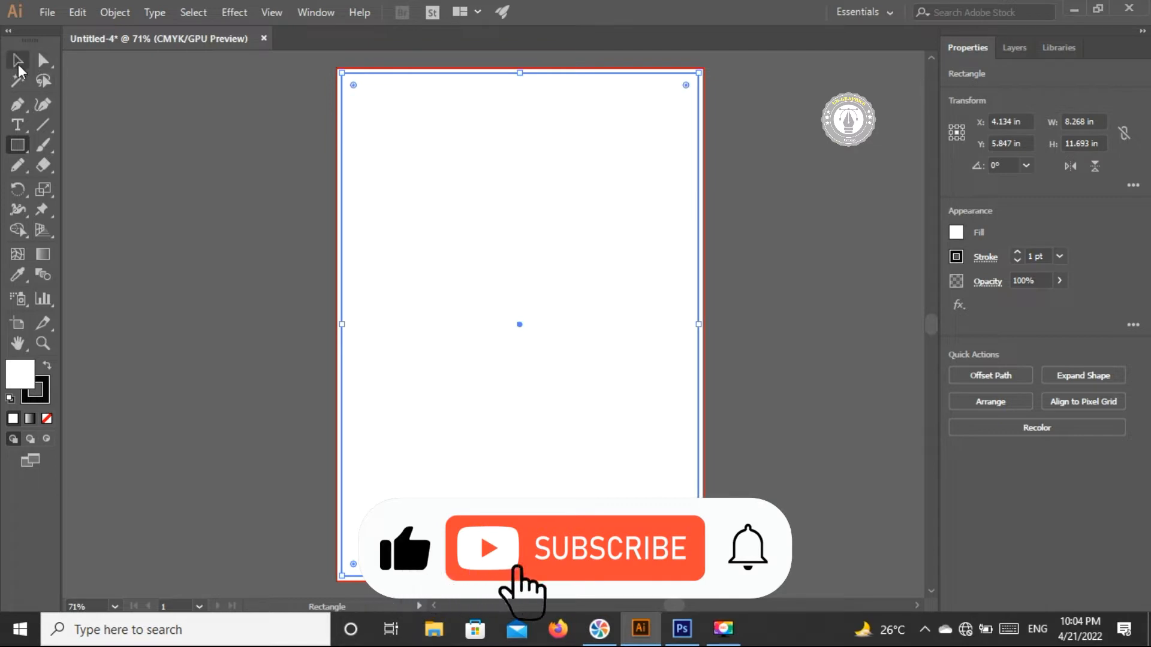
left_click(120, 11)
mouse_move(333, 91)
left_click(393, 93)
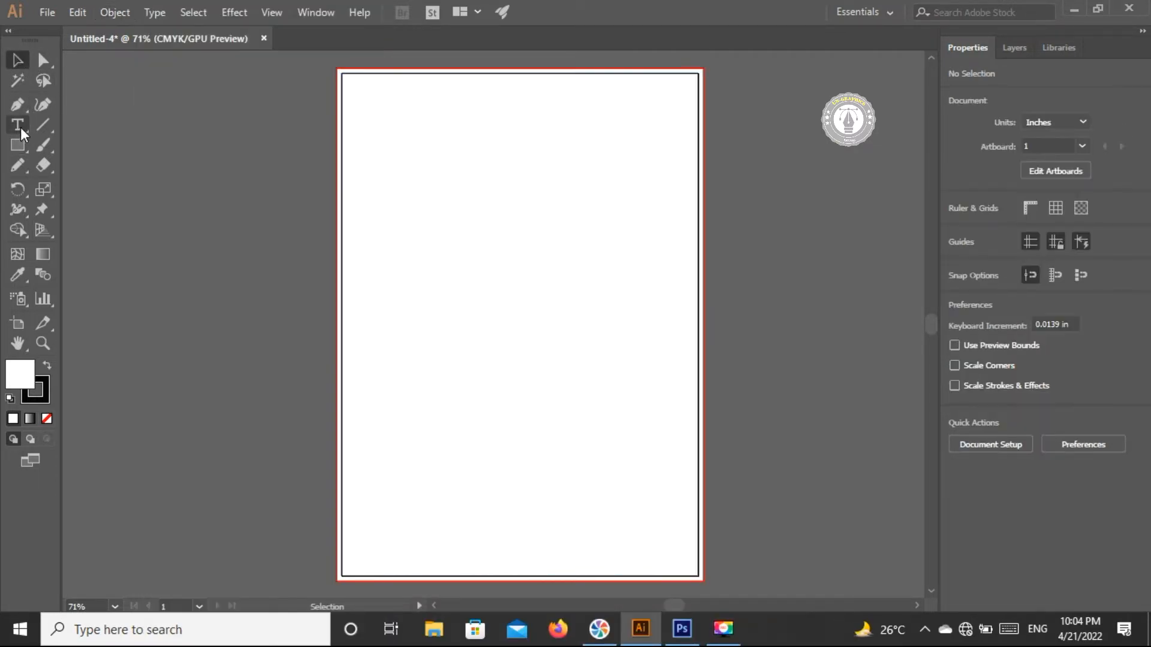
Draw a bar about 4.134 by 1.174 in from the artboard's left edge near its top, and round its two right corners.
left_click(21, 144)
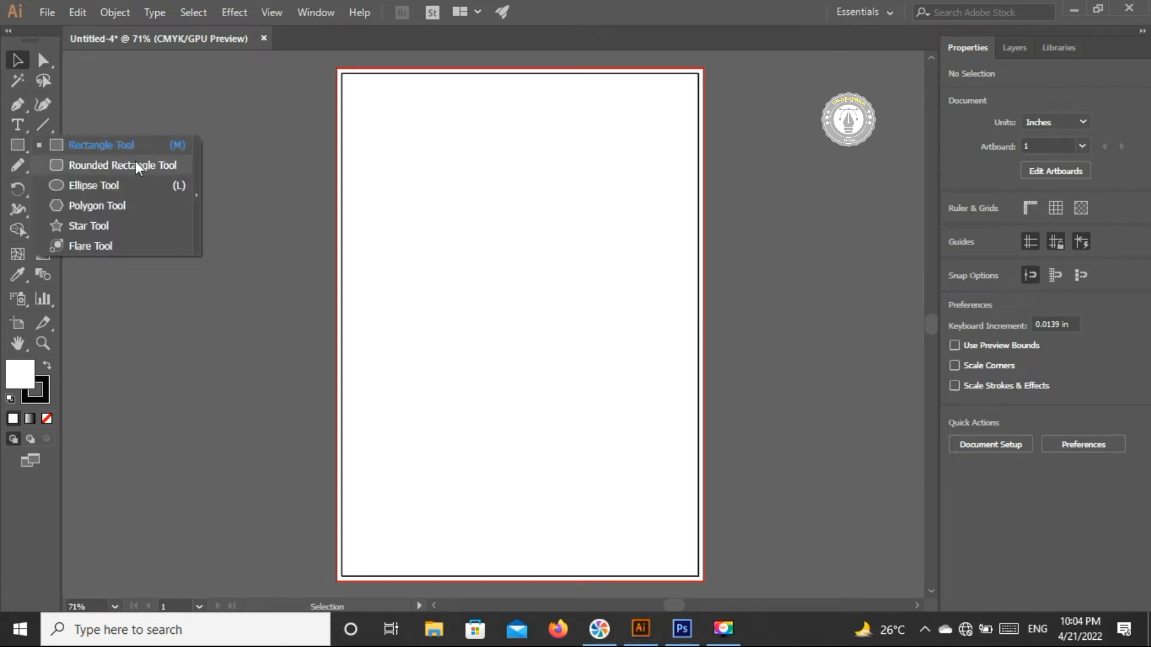
left_click(123, 149)
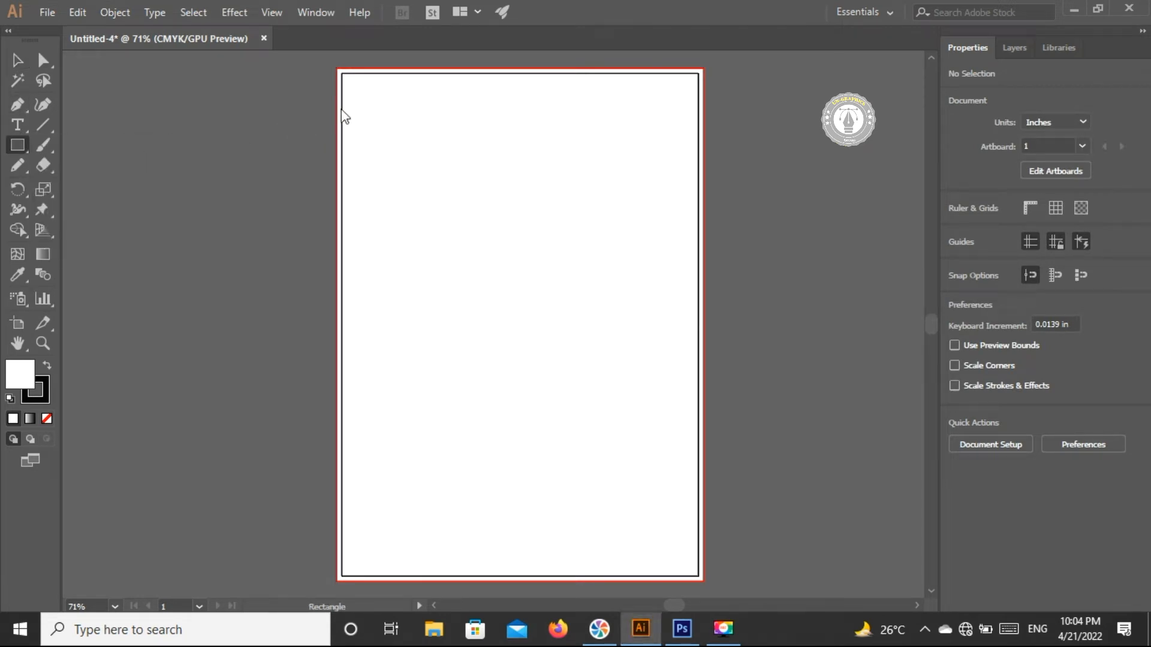
left_click_drag(341, 102, 520, 157)
left_click(17, 61)
left_click_drag(433, 103, 433, 108)
left_click_drag(505, 119, 499, 132)
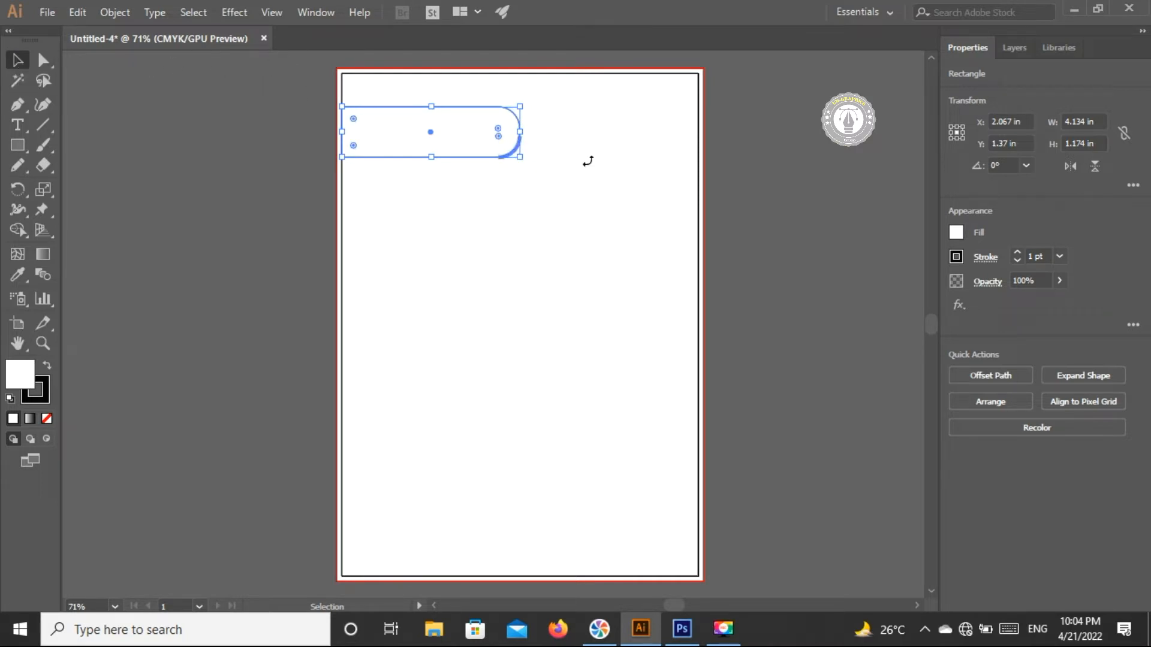
Try blue fill swatches on the rounded bar, settling on the dark navy one.
left_click(953, 233)
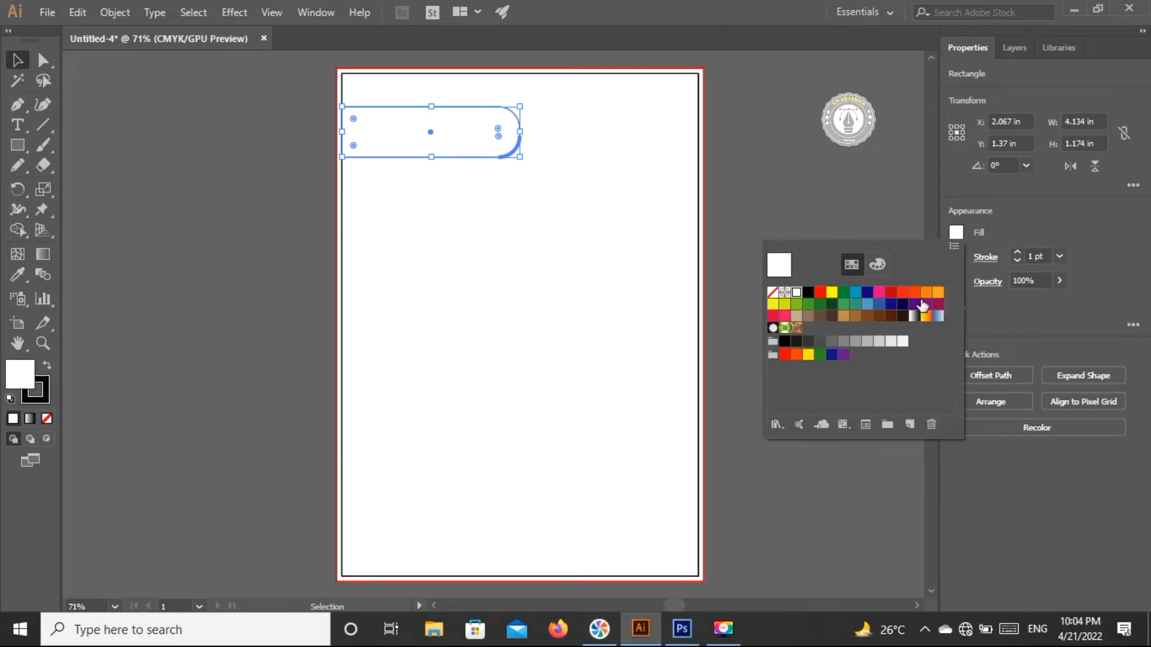
left_click(878, 305)
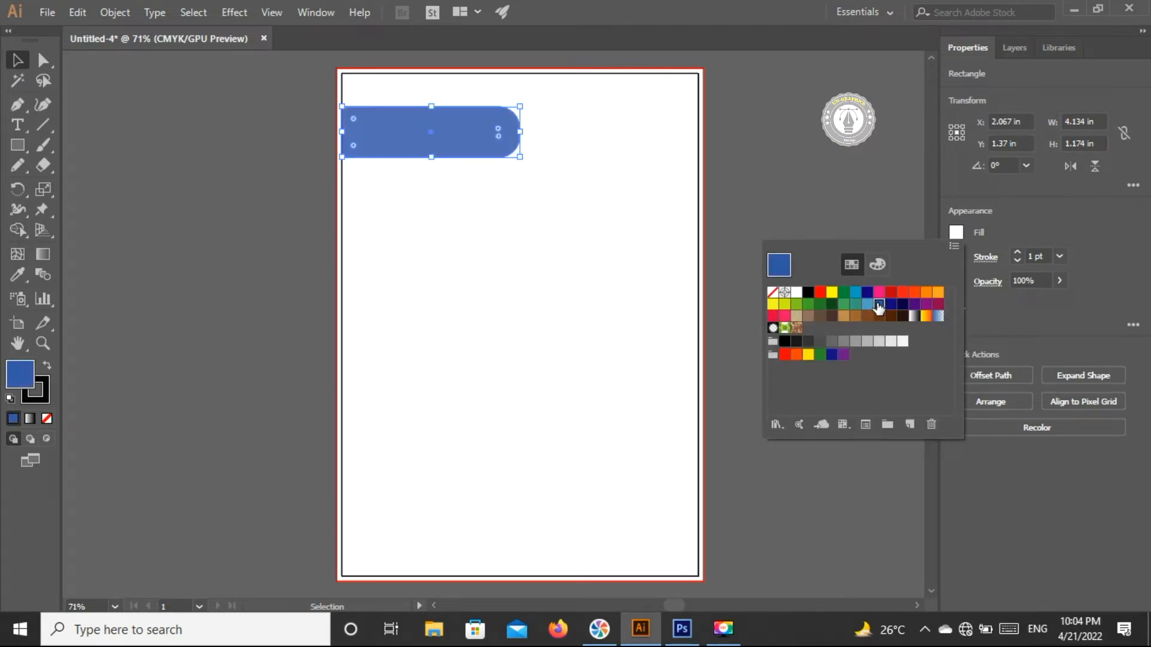
left_click(892, 305)
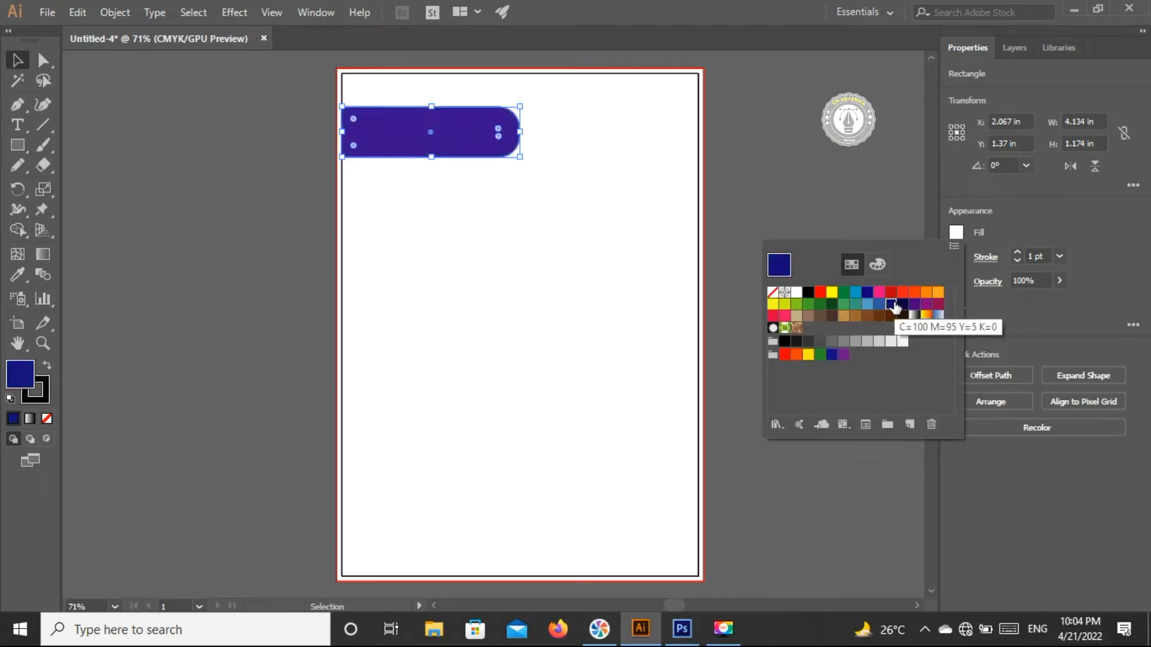
left_click(902, 305)
left_click(764, 134)
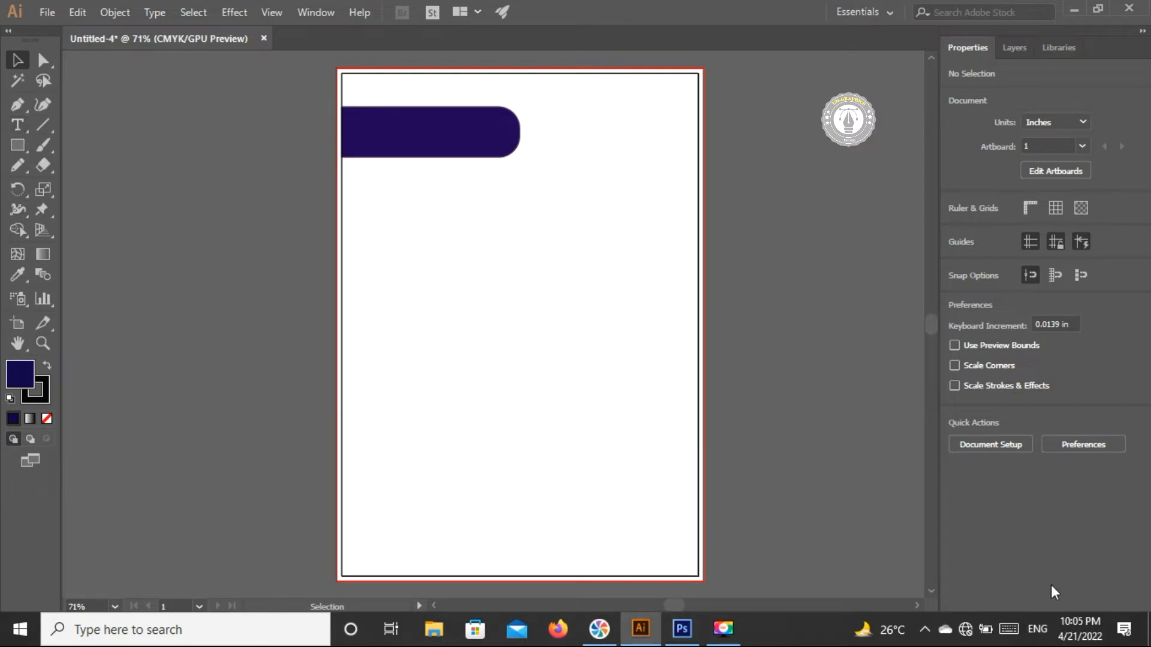
Fill the bar with the light blue swatch edited to a teal of C 94, M 15, Y about 42, K 0.
left_click(477, 131)
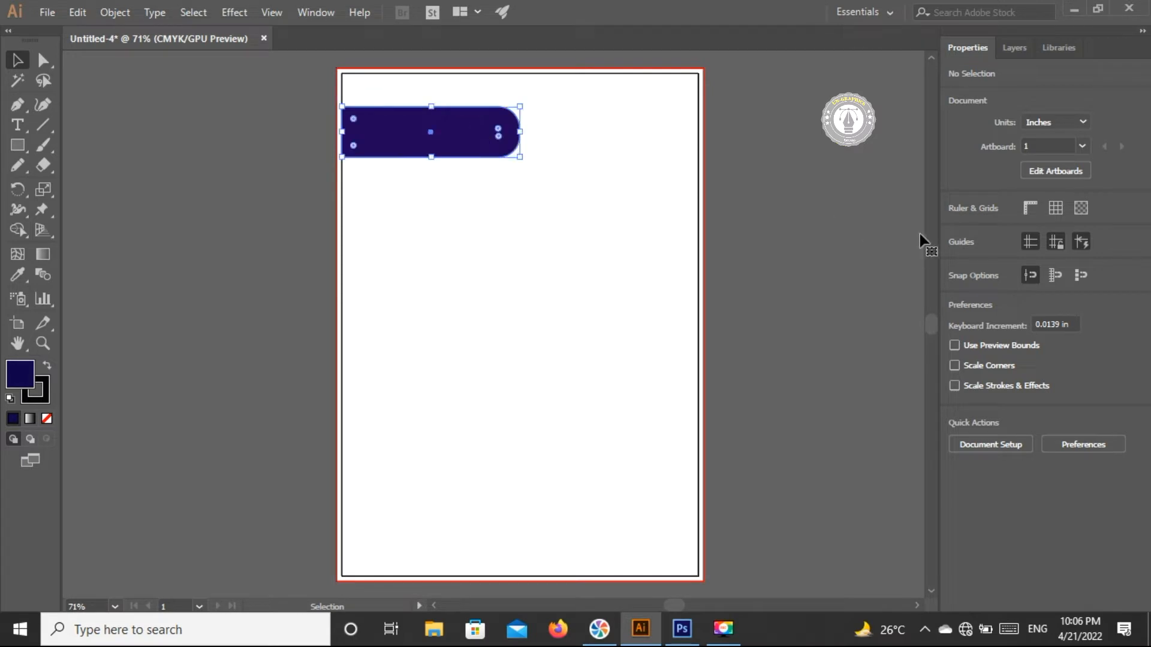
left_click(955, 232)
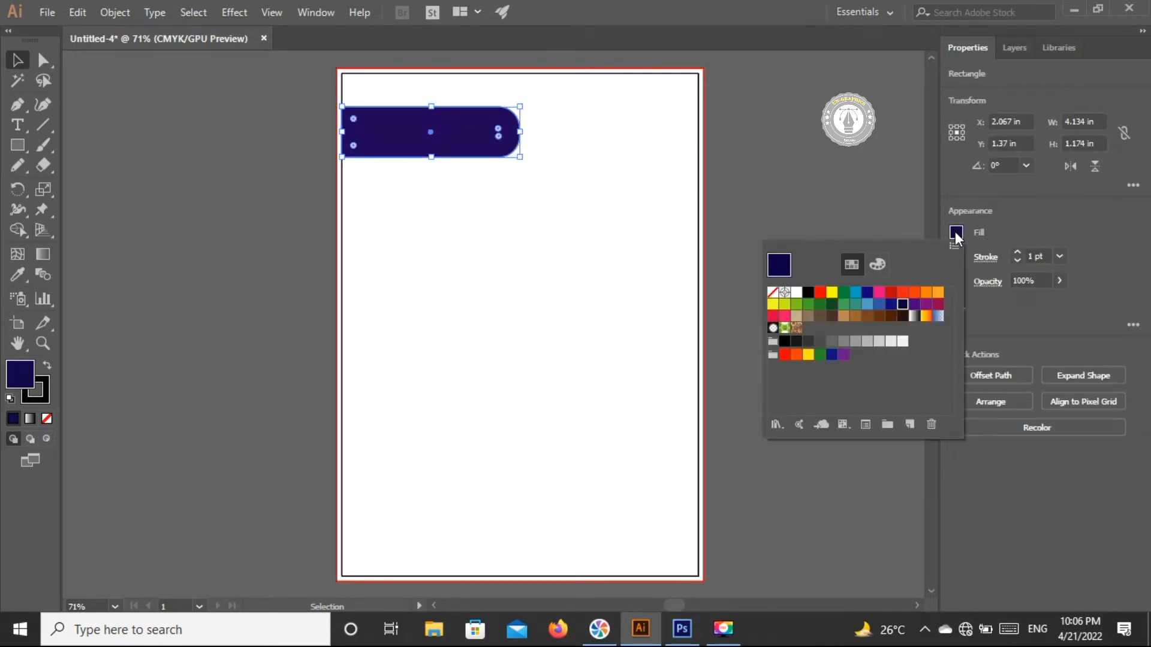
double_click(866, 305)
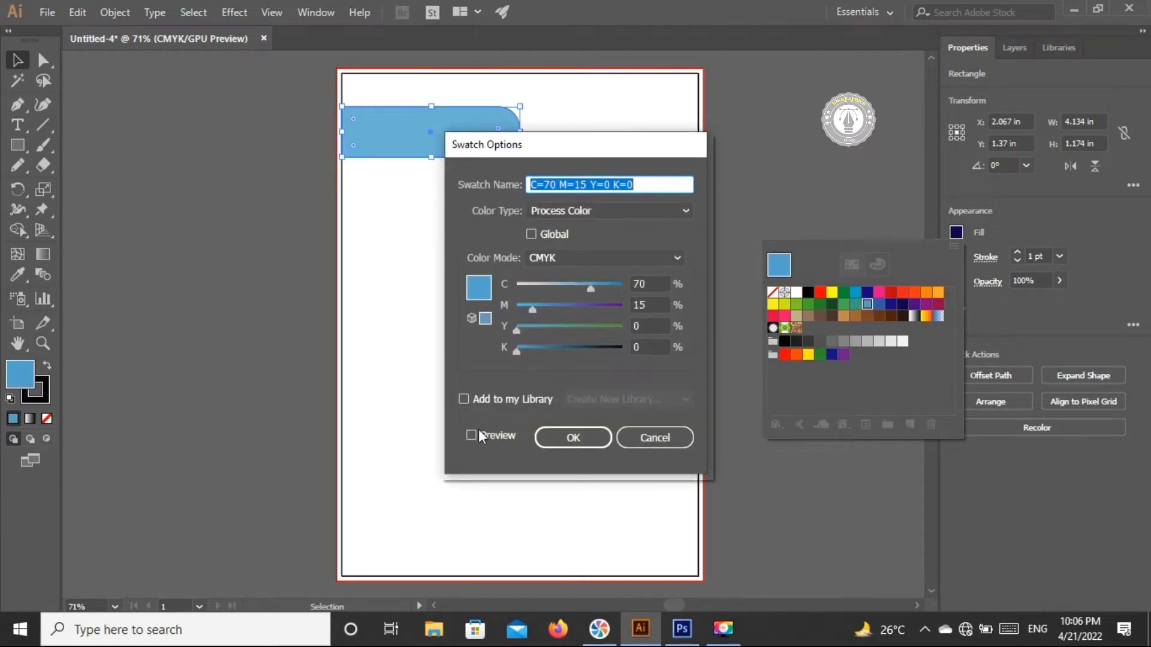
left_click(471, 436)
left_click_drag(587, 290, 613, 288)
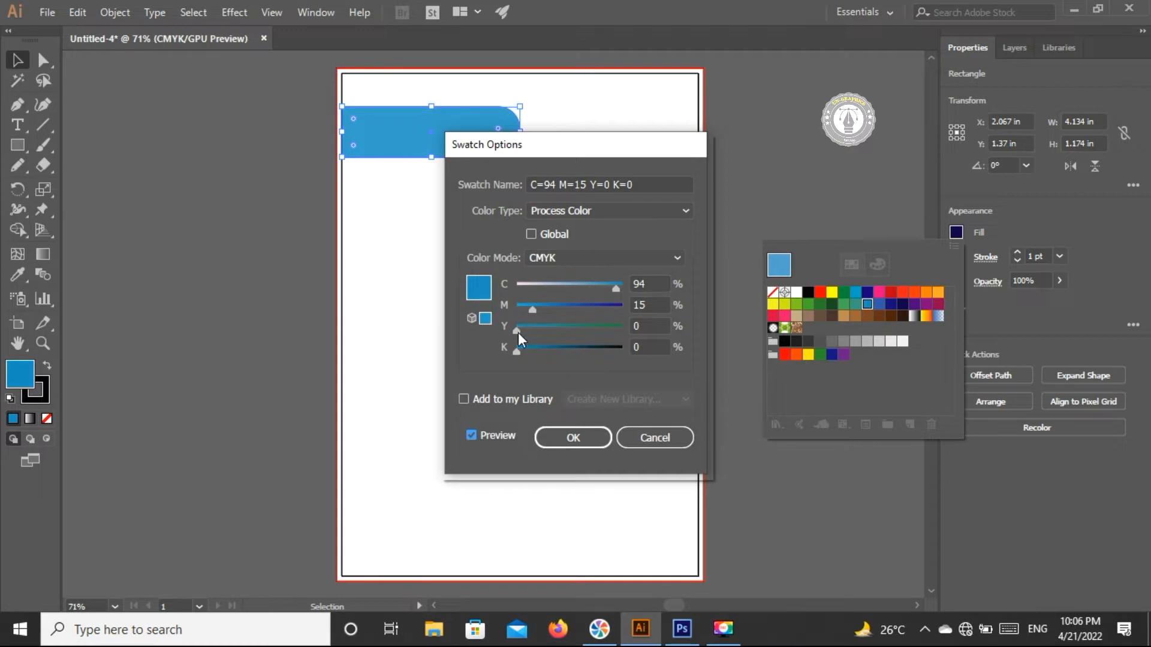
left_click_drag(518, 332, 563, 329)
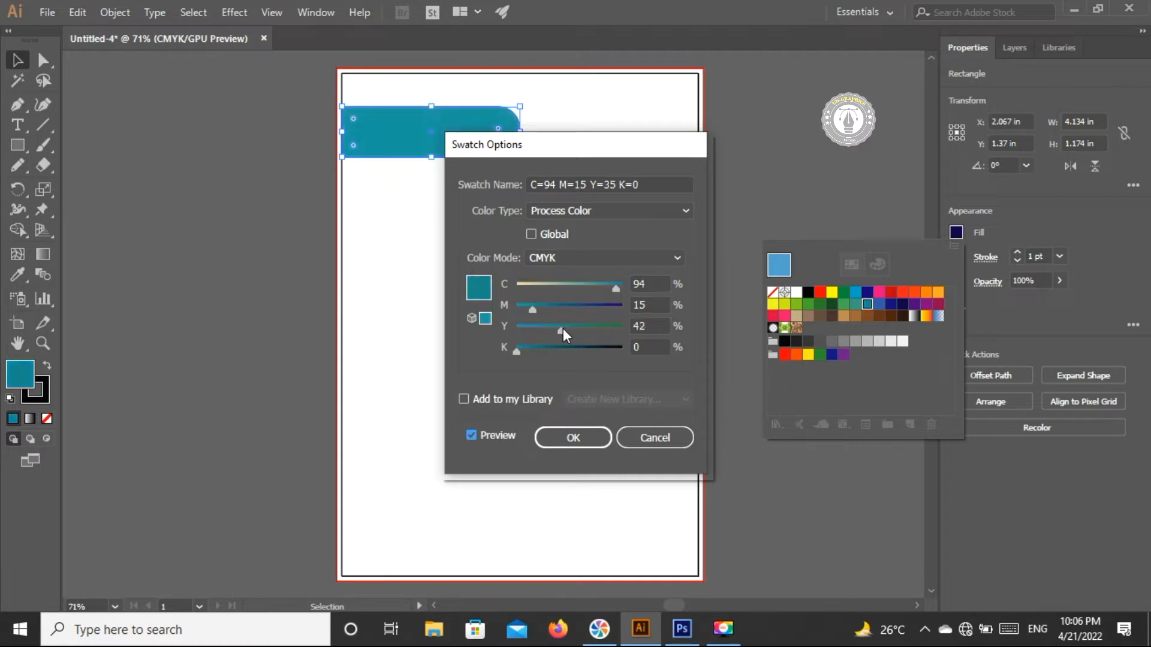
left_click(576, 437)
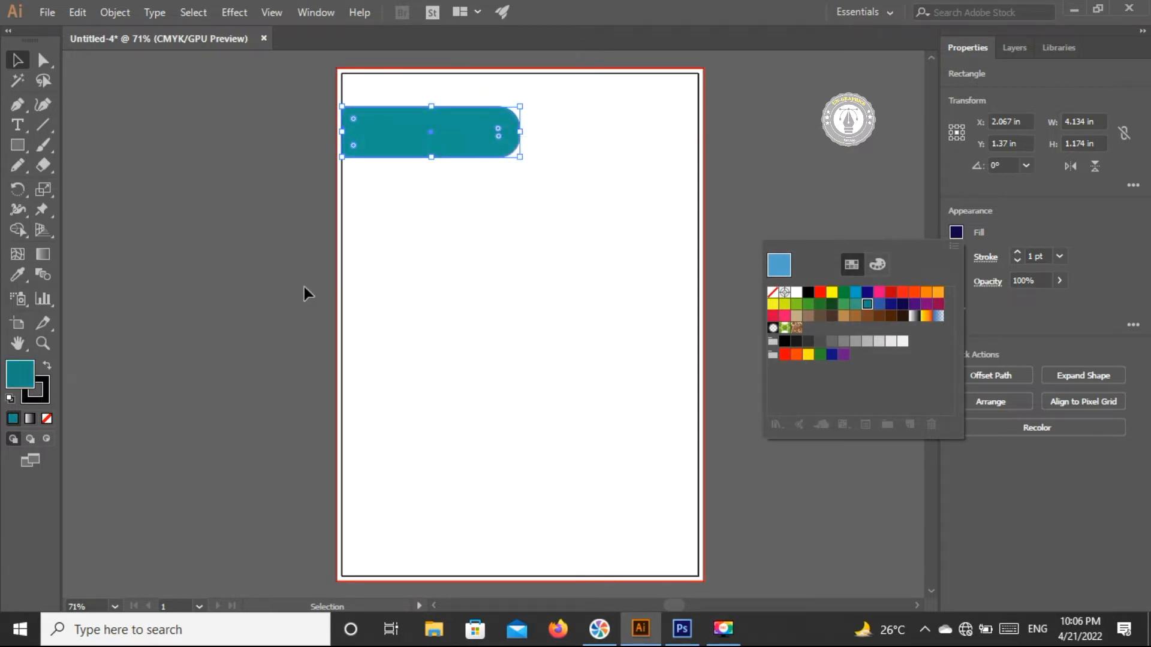
left_click(264, 273)
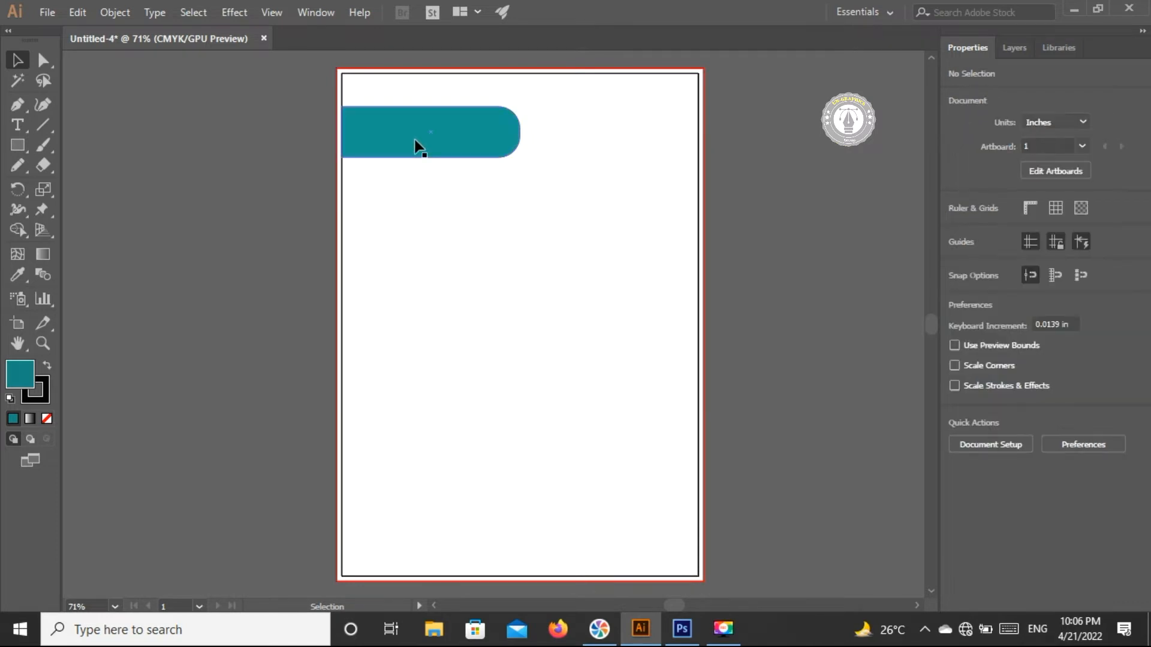
Duplicate the teal bar horizontally so the copy ends at the right bleed edge, and delete the original bar.
left_click(18, 125)
left_click(17, 60)
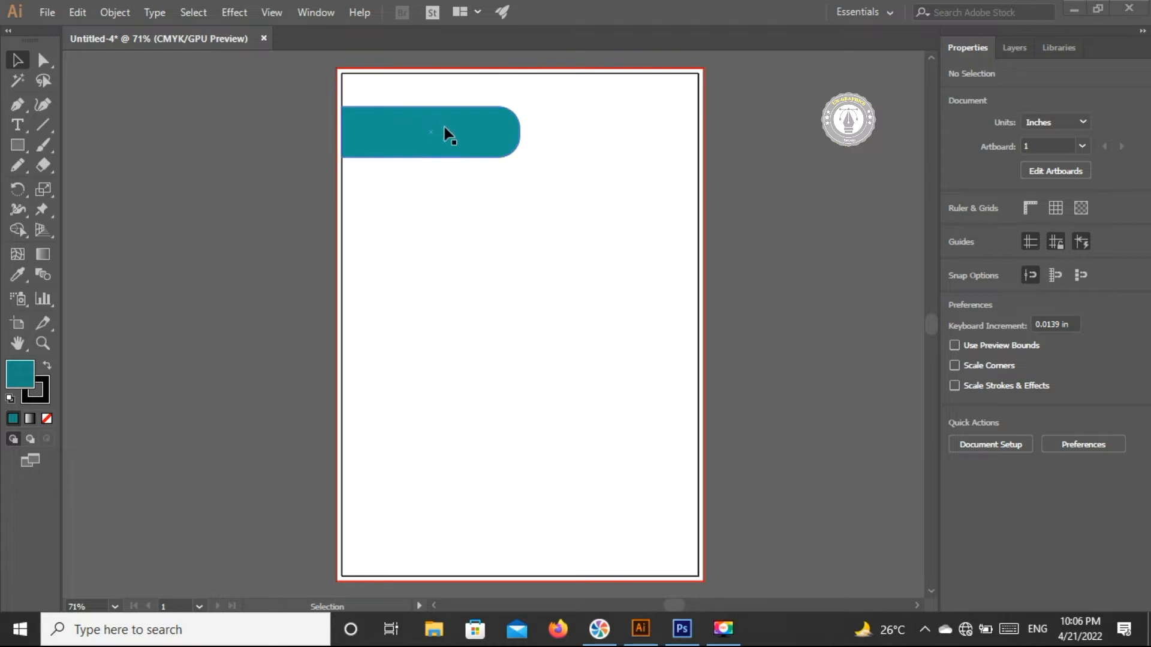
left_click_drag(451, 134, 634, 137)
left_click(504, 128)
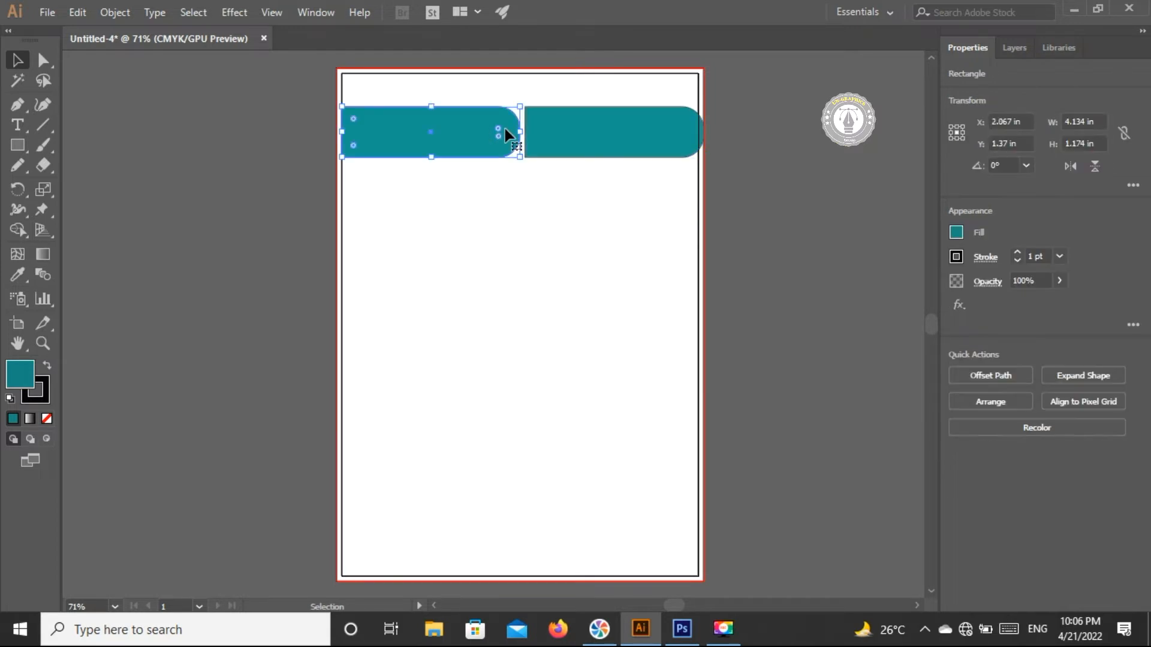
key("Delete")
Reflect the teal rounded bar across the vertical axis and move it flush with the artboard's right edge.
left_click(570, 128)
right_click(568, 126)
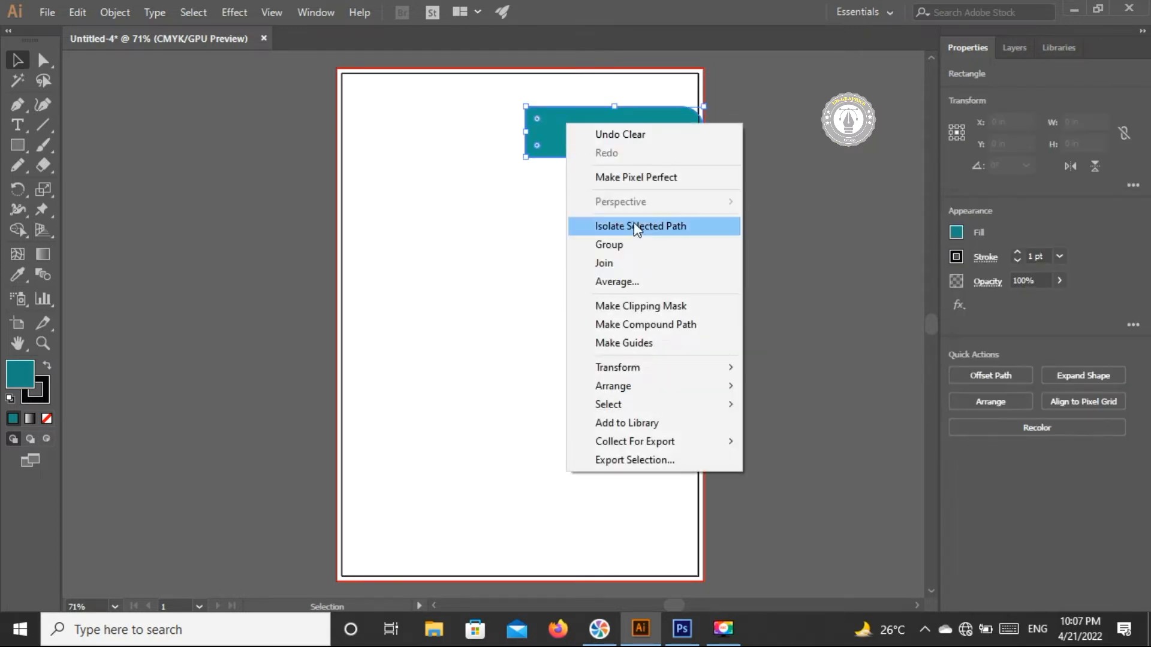
mouse_move(659, 375)
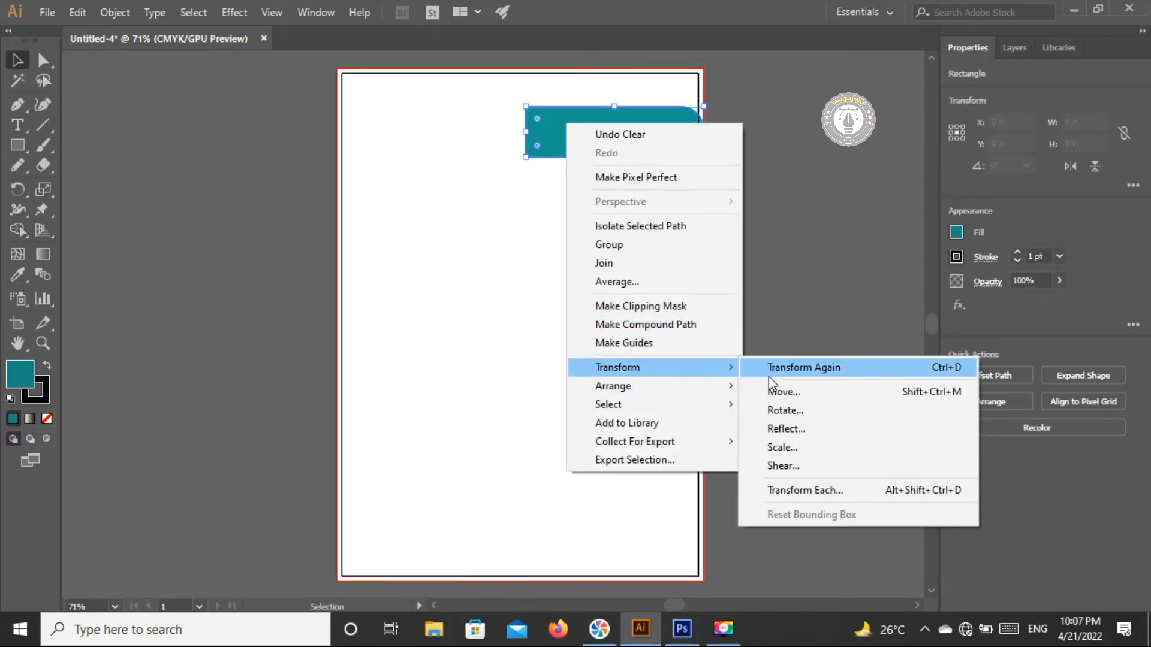
left_click(778, 428)
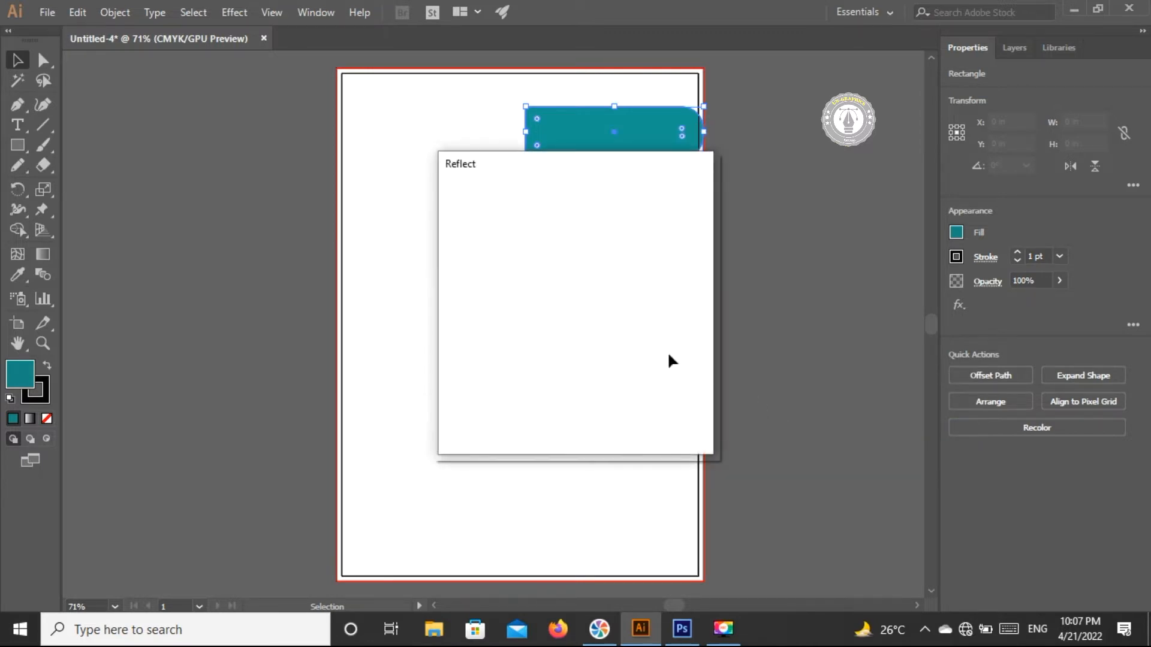
left_click(580, 418)
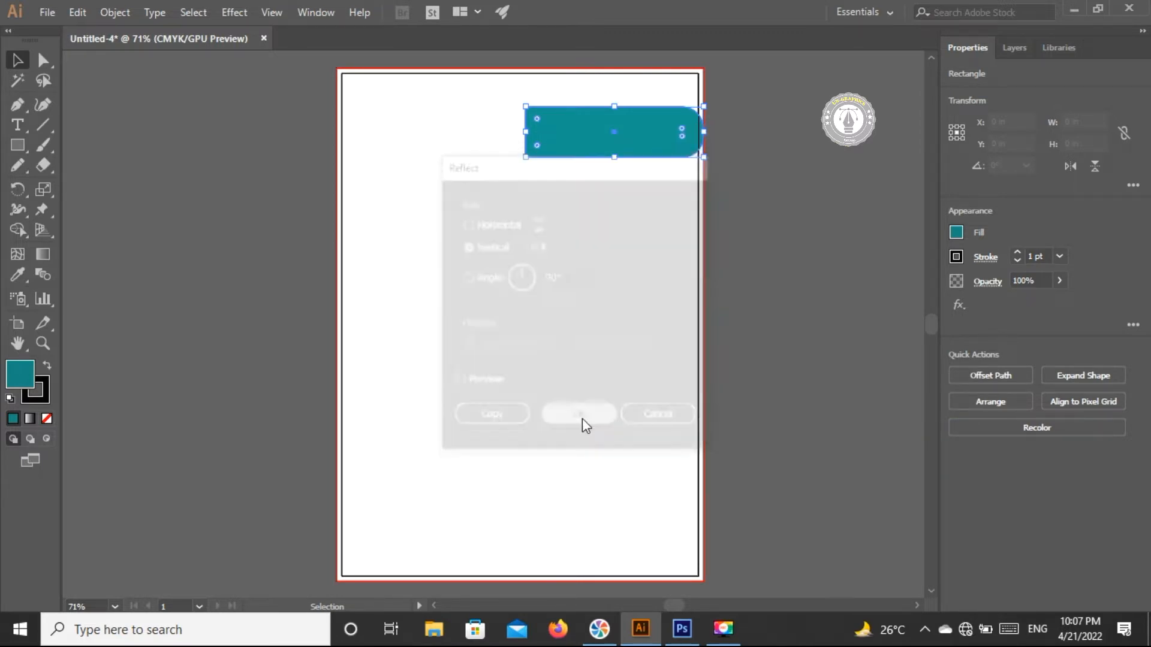
left_click_drag(634, 131, 628, 132)
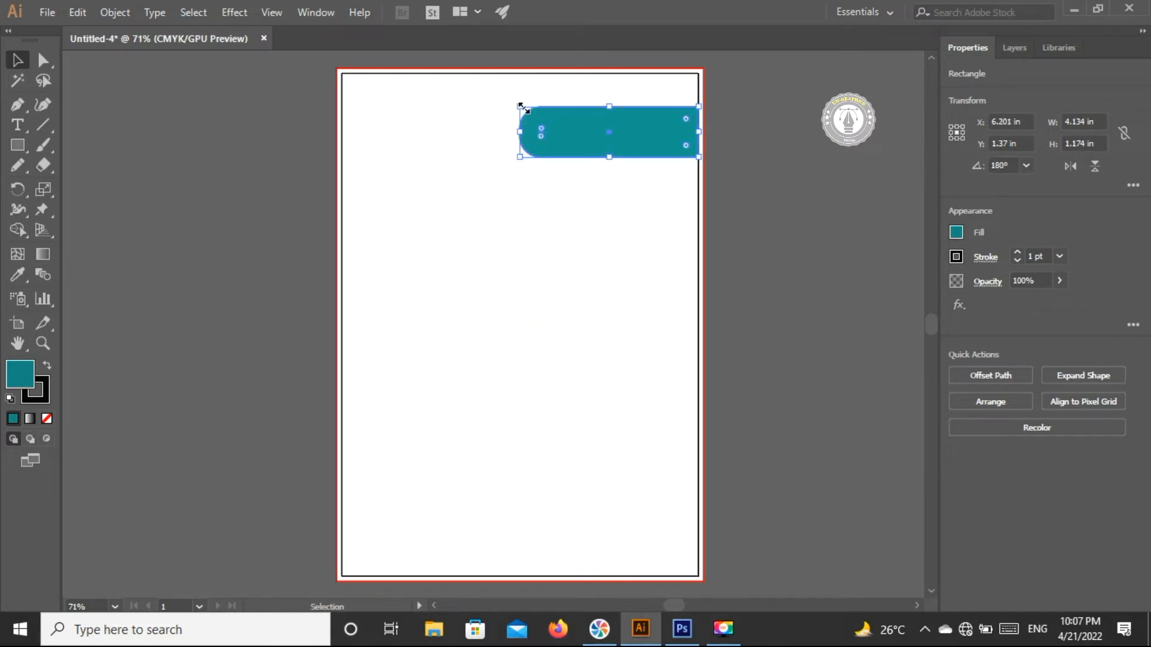
Resize the teal rounded bar to about 2.875 by 1.152 in, keeping it against the artboard's right edge.
left_click_drag(521, 106, 552, 110)
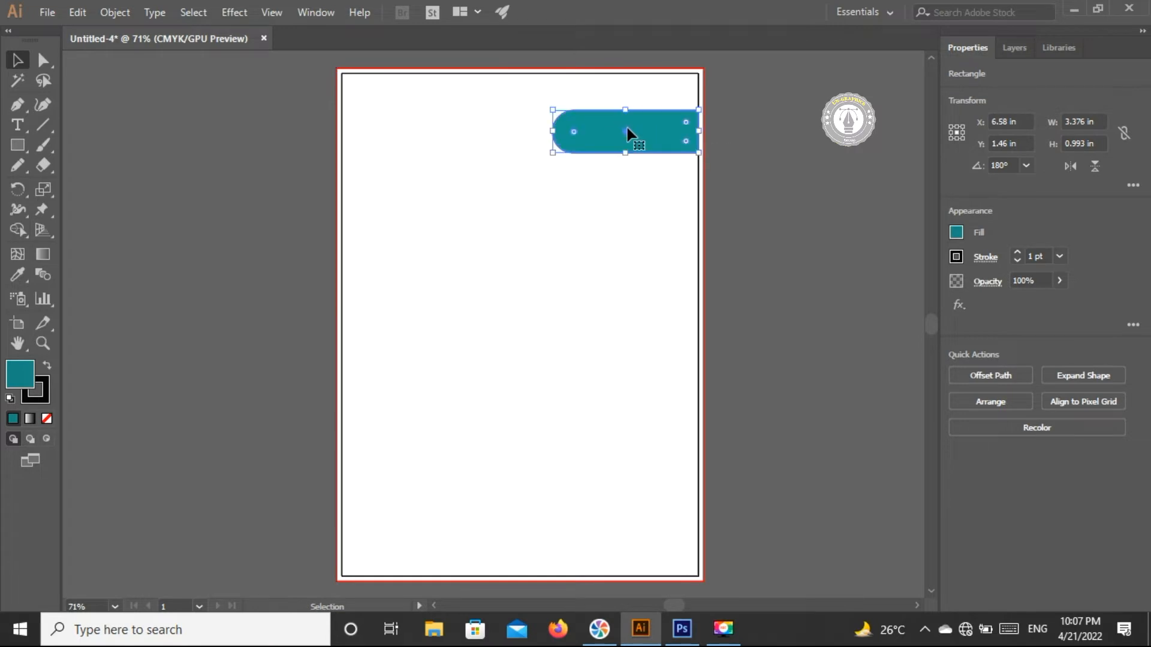
left_click(732, 143)
left_click(635, 140)
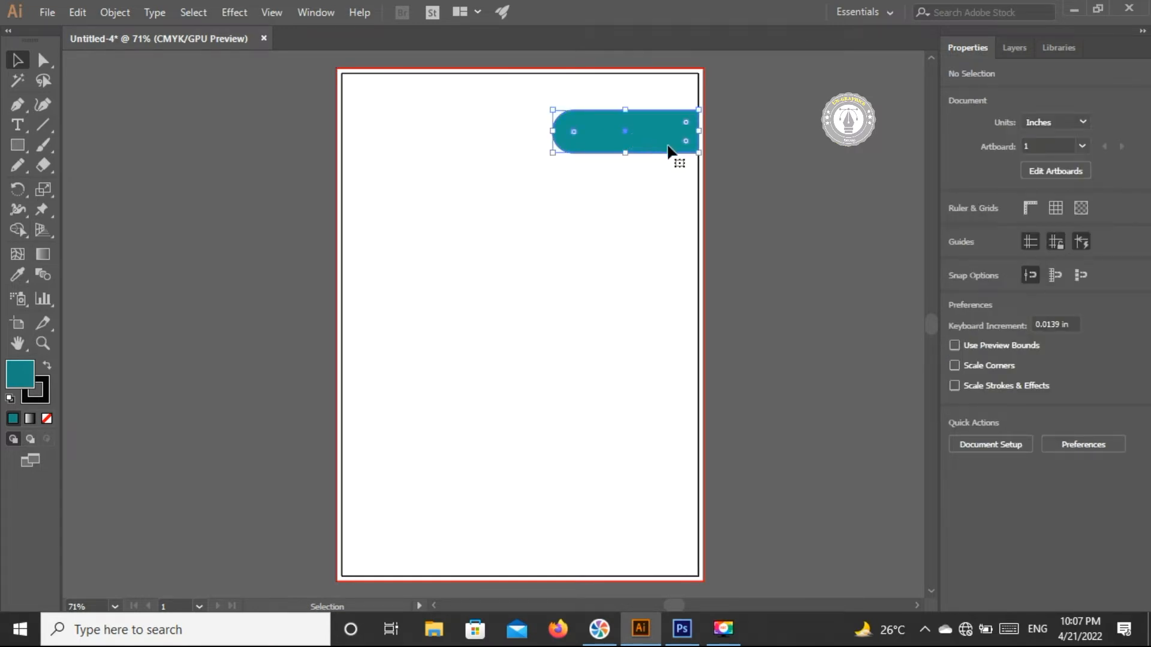
left_click_drag(706, 149, 699, 160)
left_click_drag(553, 109, 574, 111)
left_click(742, 123)
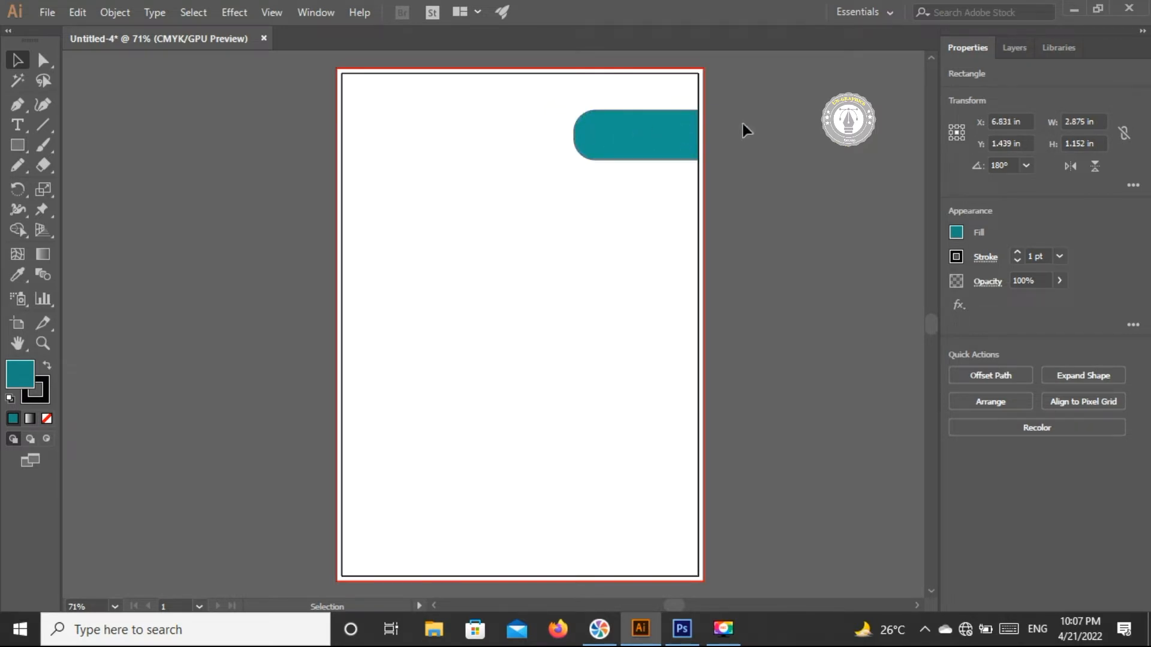
Draw a narrow teal rectangle along the artboard's left edge, spanning the full page height.
left_click_drag(17, 144, 92, 148)
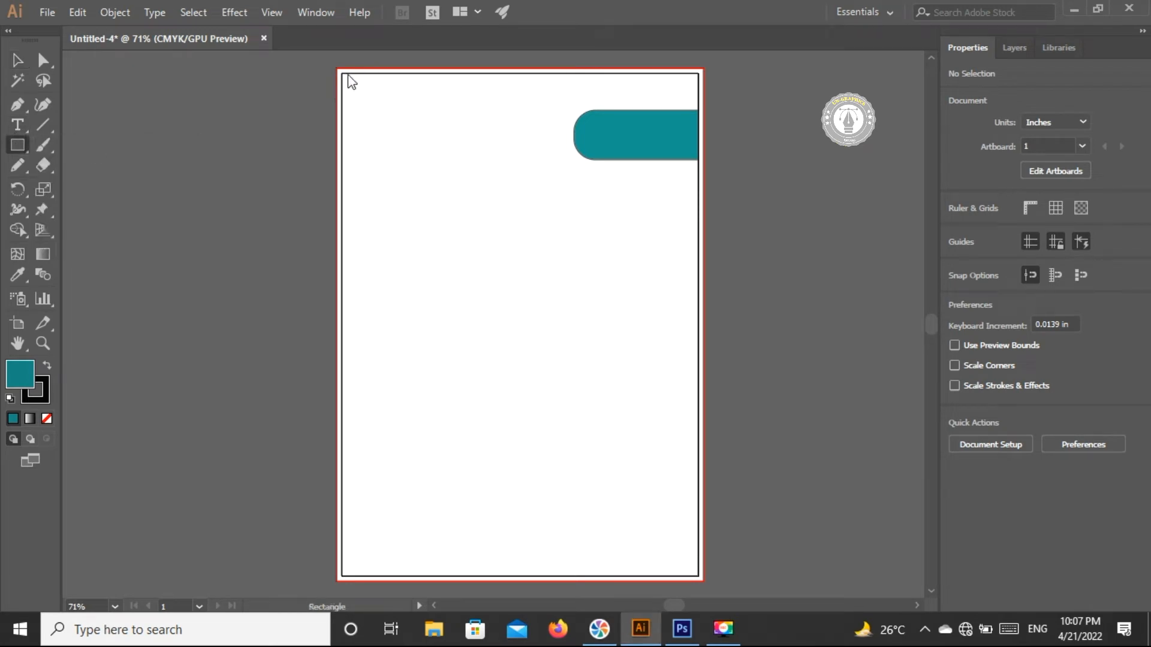
left_click_drag(341, 73, 391, 576)
left_click(18, 60)
left_click(442, 178)
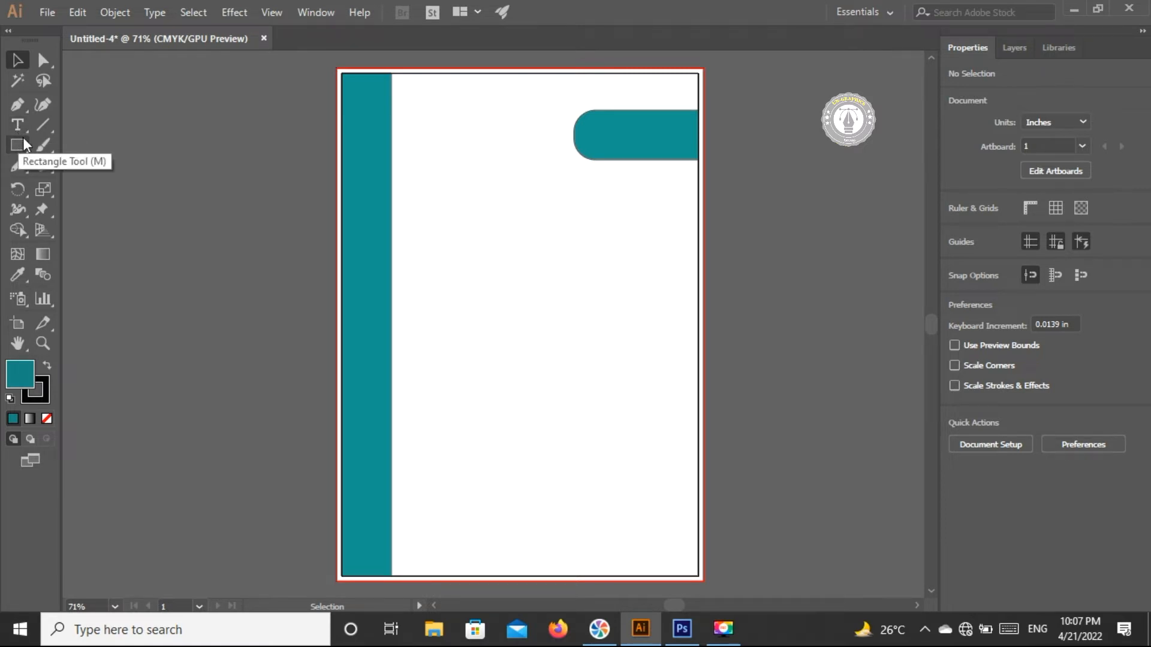
Draw a horizontal line about 1.956 in long near the page bottom, beside the teal strip, and set its stroke to 4 pt.
left_click(41, 126)
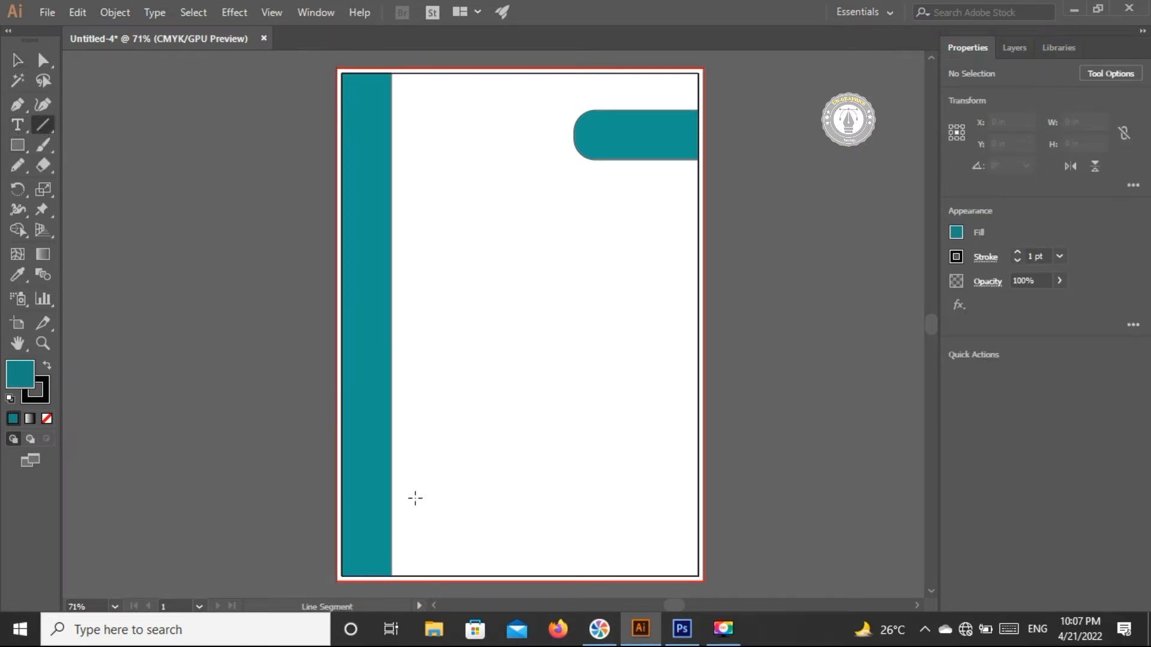
left_click_drag(413, 500, 497, 500)
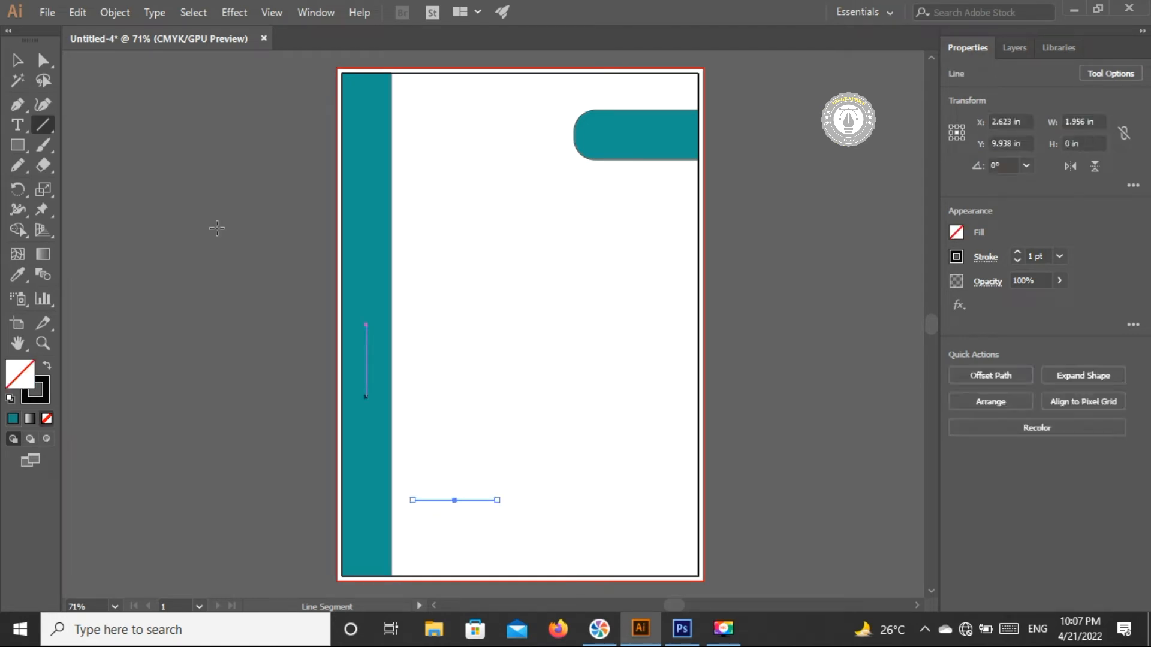
left_click(17, 60)
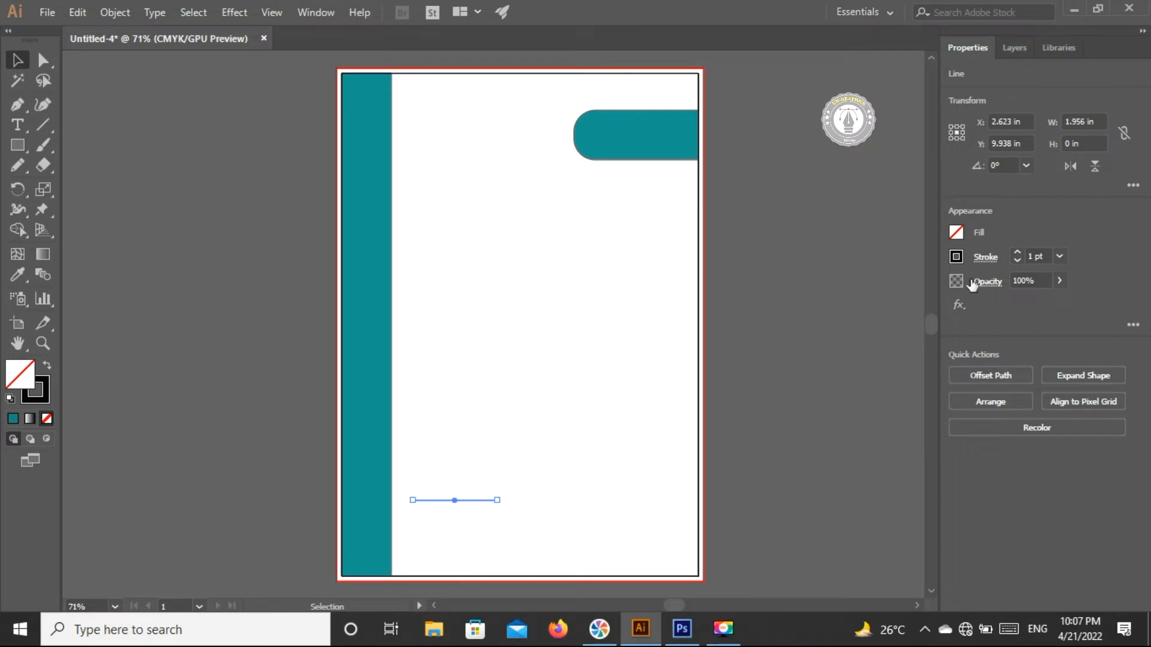
left_click(1017, 251)
left_click(1018, 251)
left_click(795, 335)
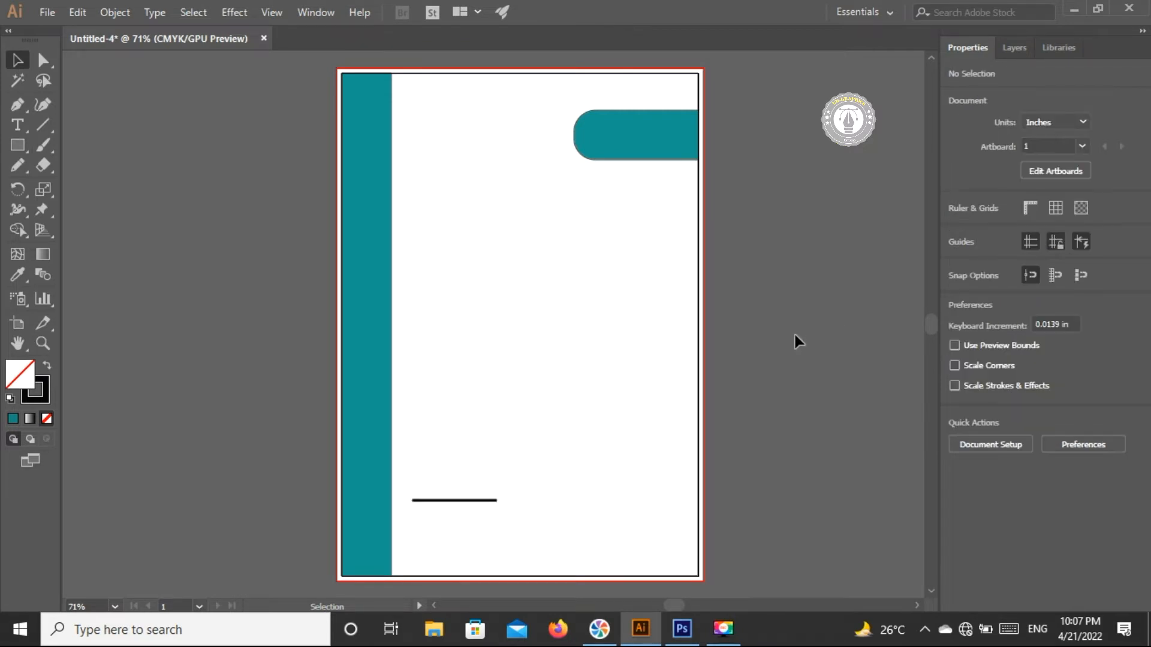
Color the short horizontal line's stroke with the dark green swatch.
left_click(471, 504)
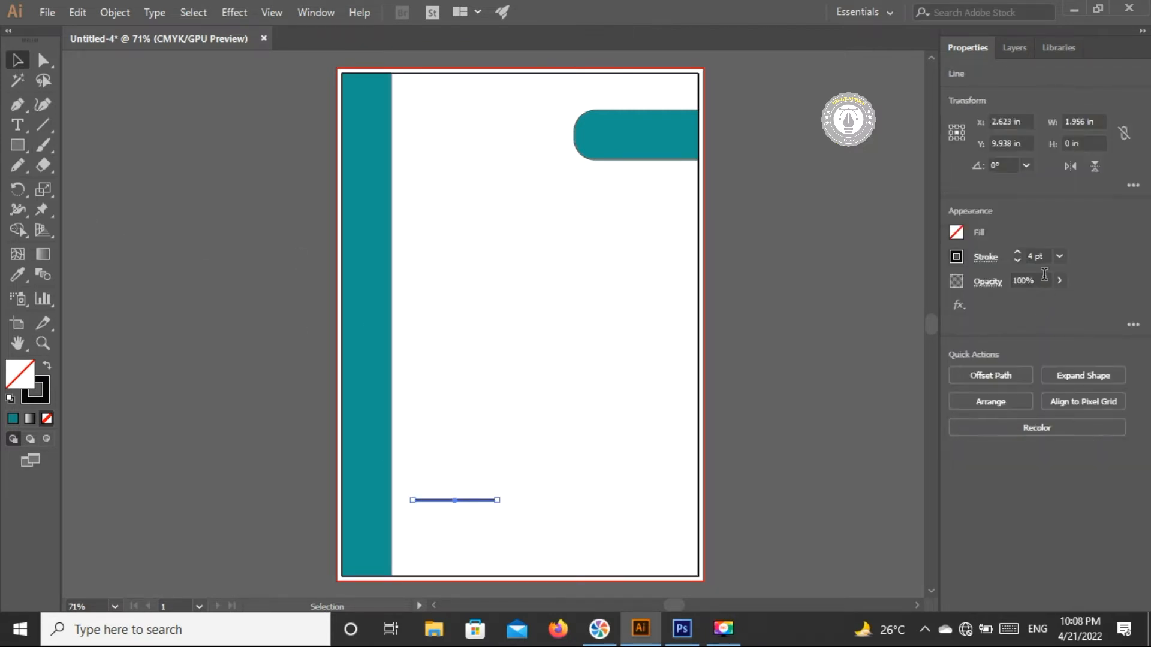
left_click(955, 257)
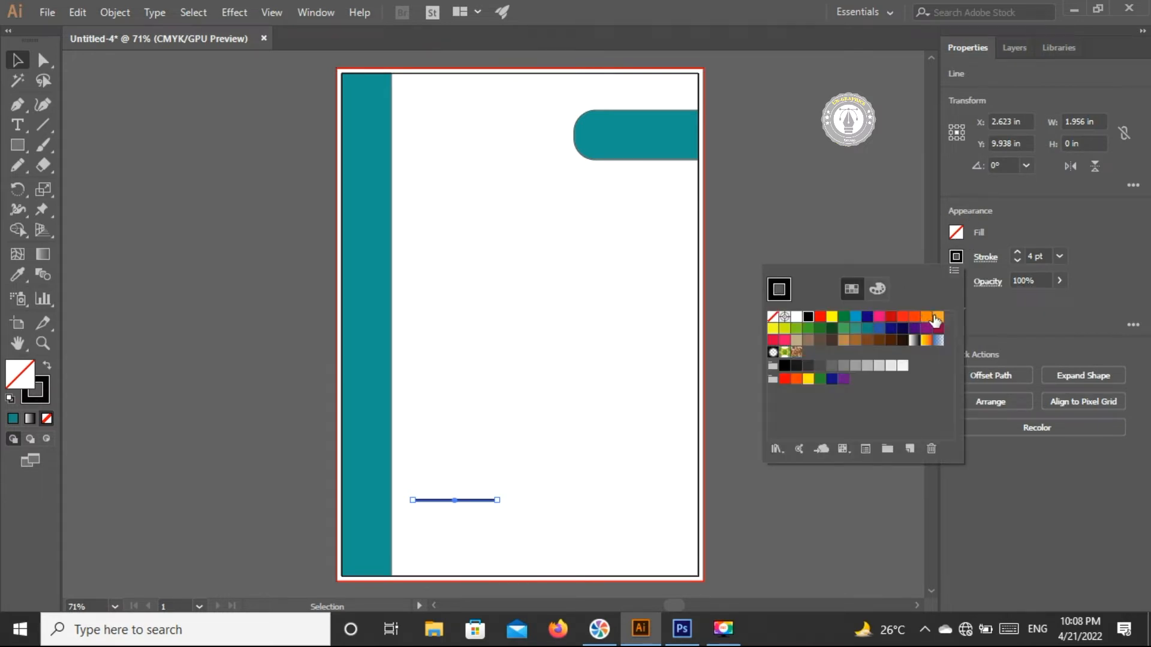
left_click(844, 318)
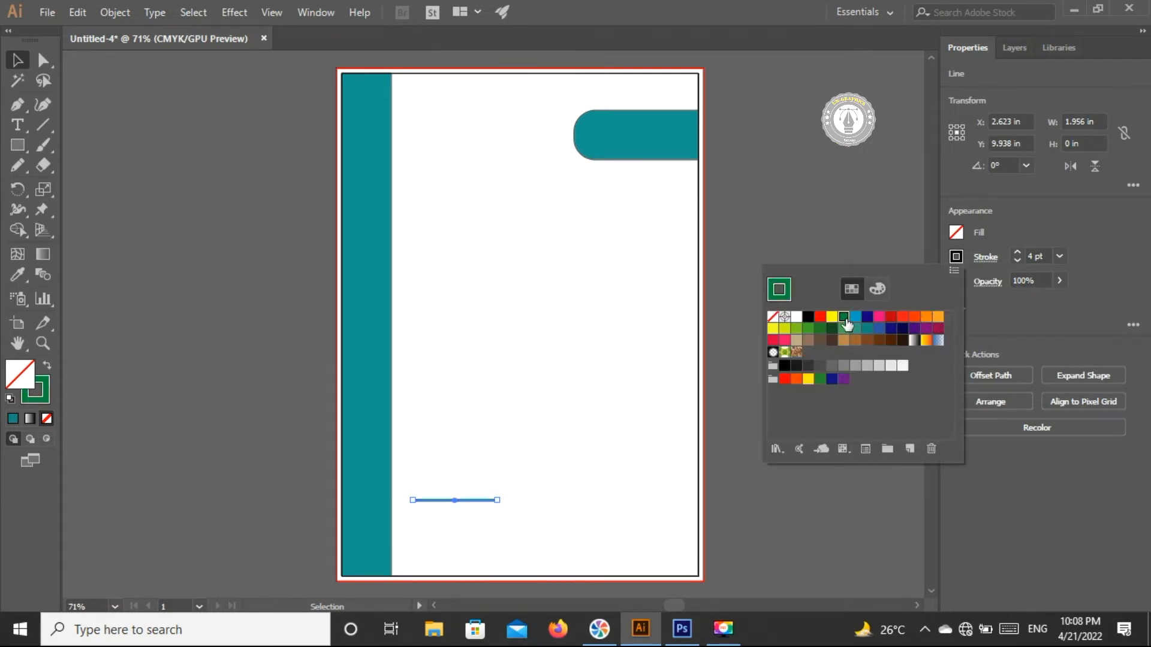
left_click(810, 196)
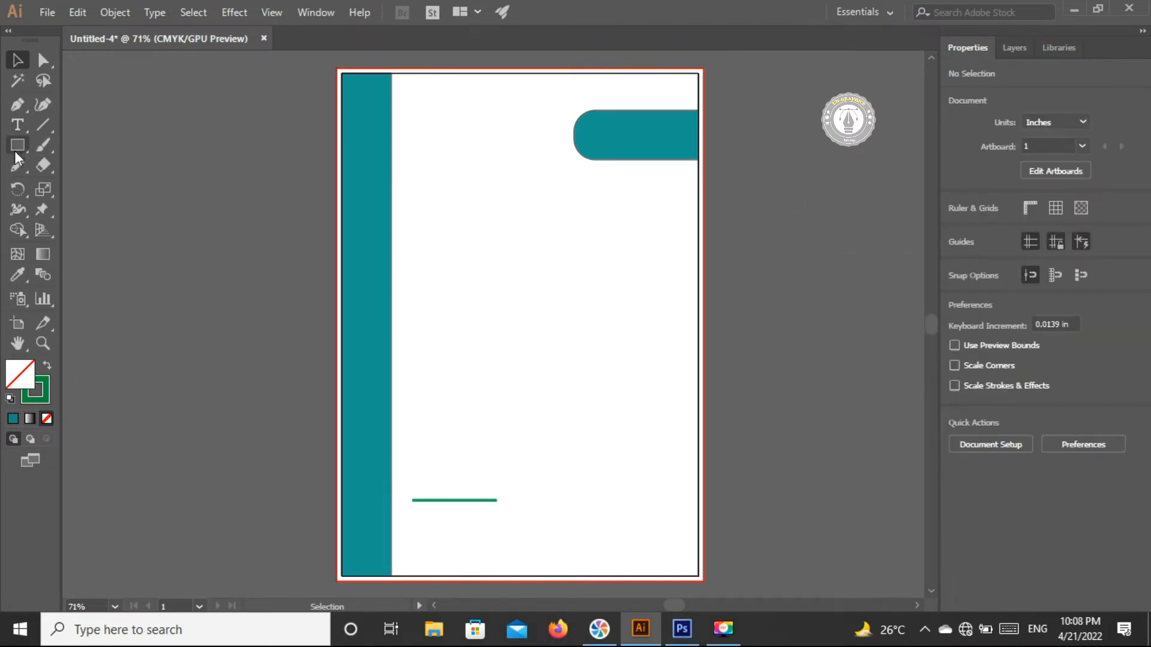
Add the text "Signature:" and "Manager:" on two lines, enlarge it to about 25.7 pt and place it just below the green line.
left_click(18, 124)
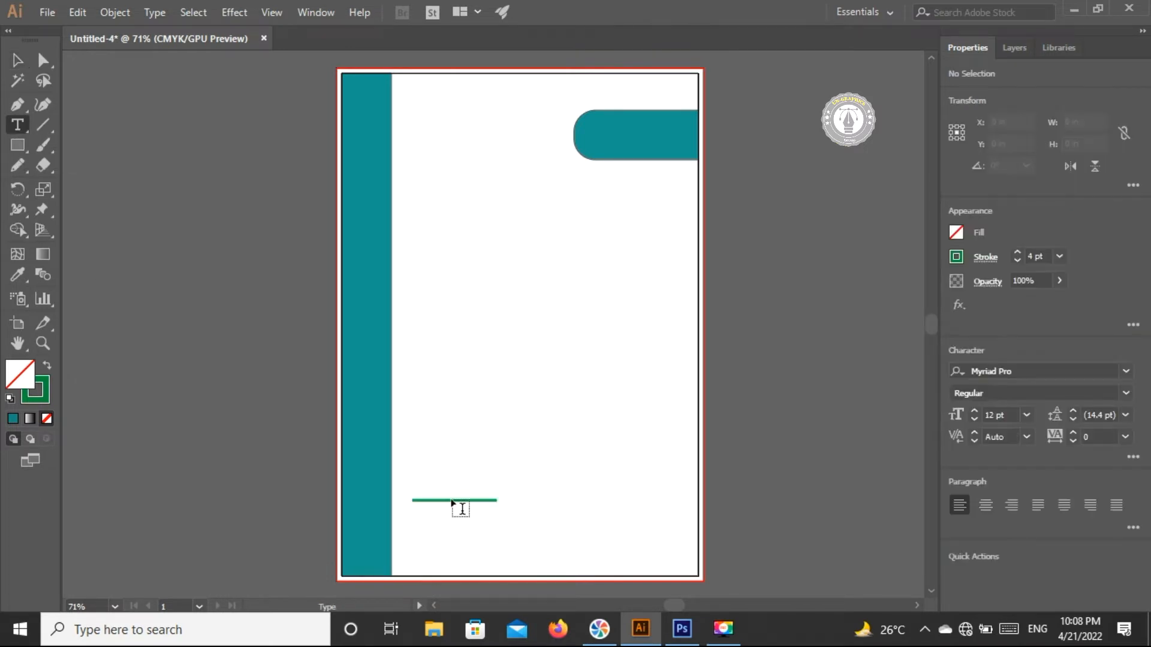
left_click(423, 532)
key("BackSpace")
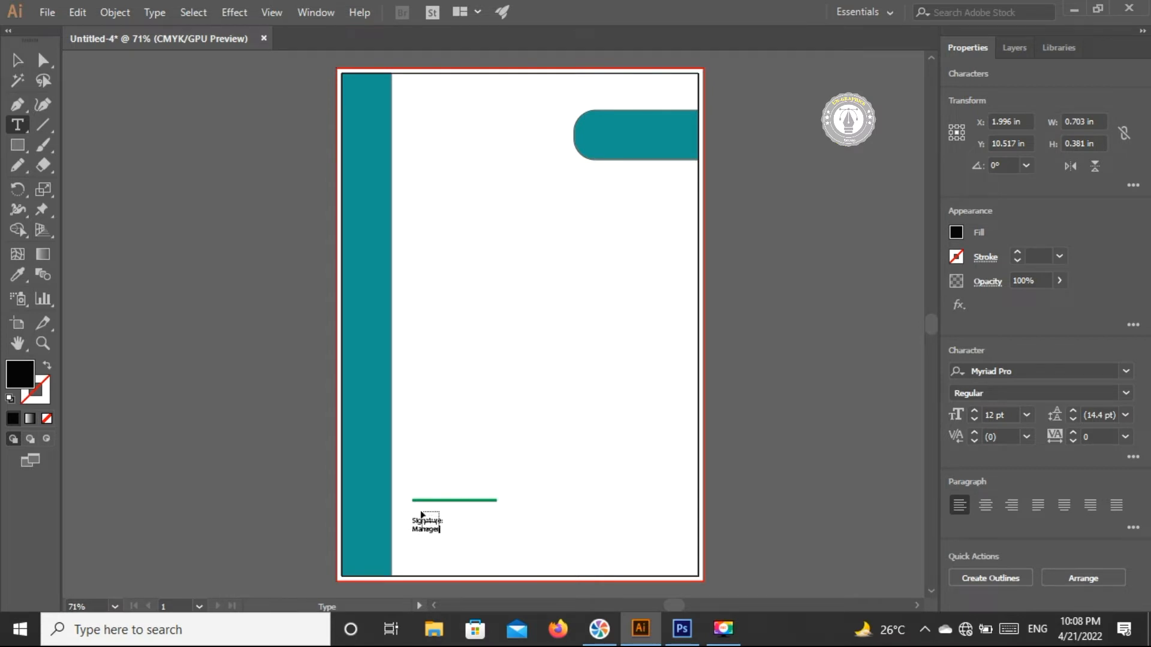
left_click(19, 62)
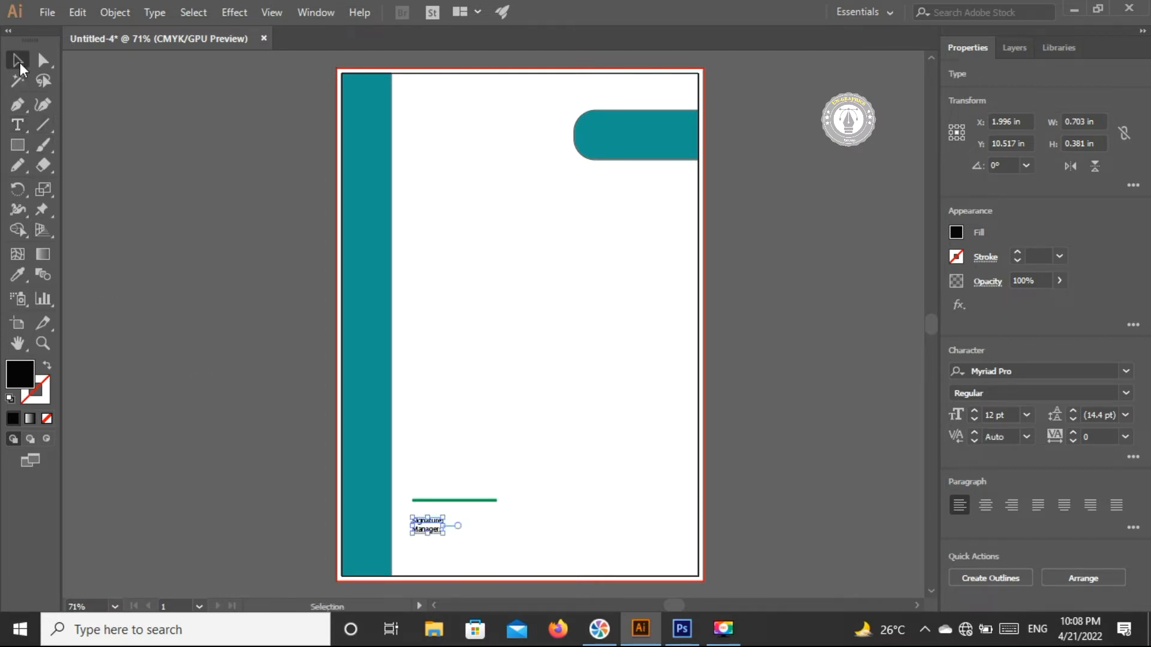
mouse_move(445, 535)
left_mouse_down()
mouse_move(497, 555)
mouse_move(477, 552)
mouse_move(453, 523)
left_mouse_up()
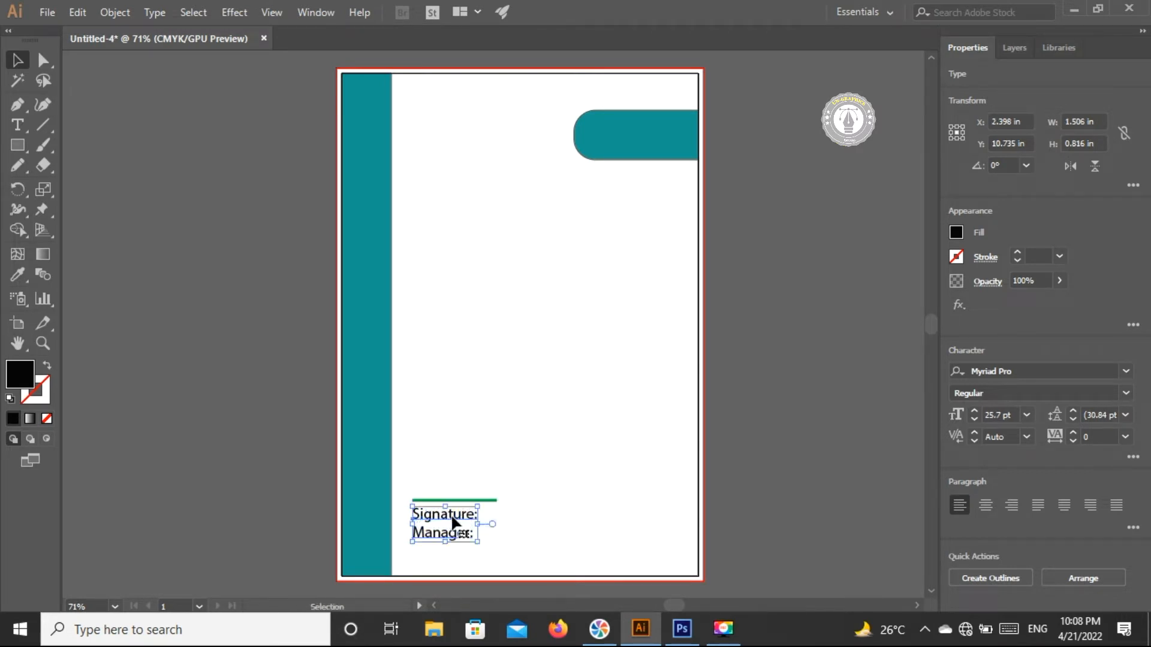
left_click(634, 473)
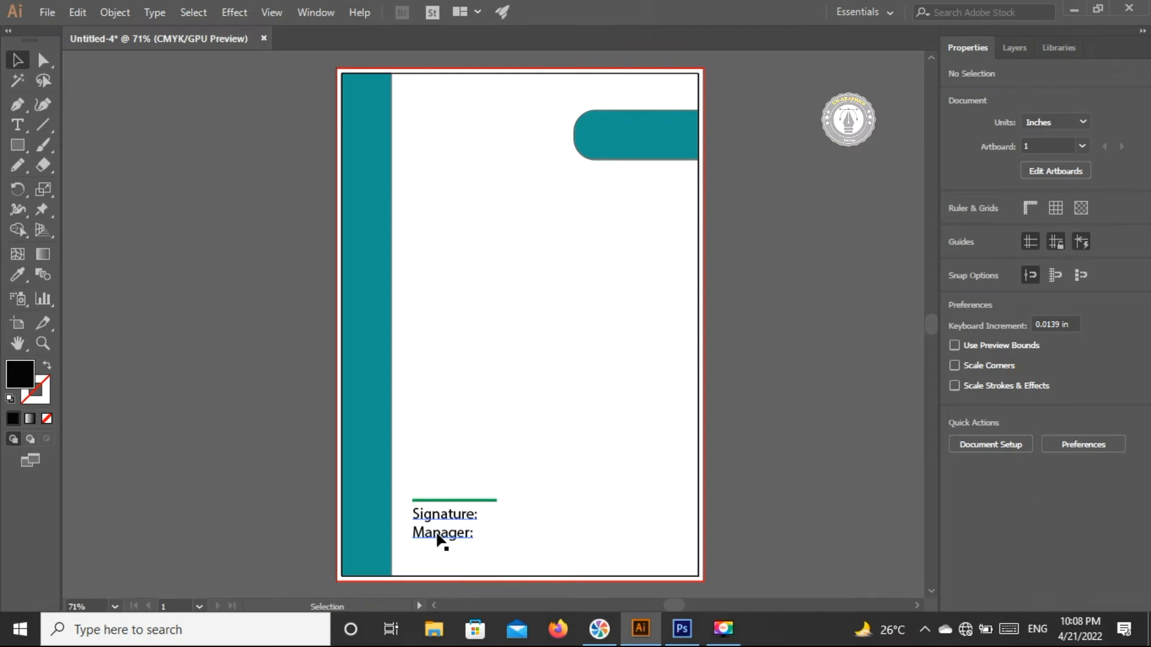
Browse the fonts for the "Manager:" line and keep Myriad Pro.
left_click(19, 125)
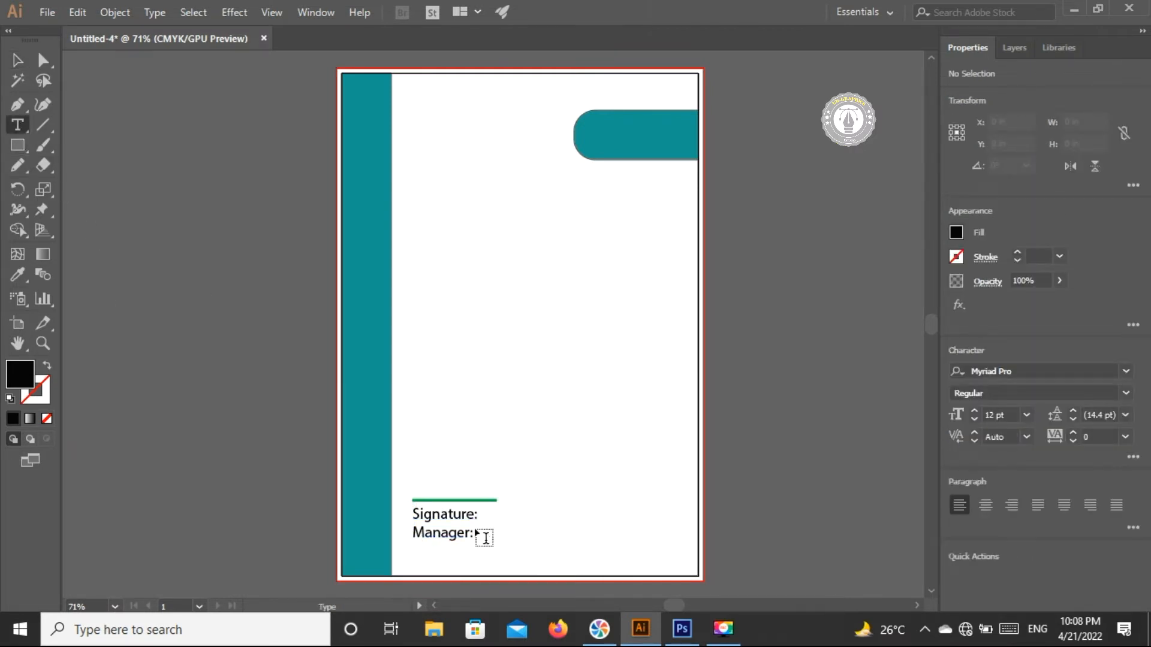
left_click_drag(477, 535, 403, 542)
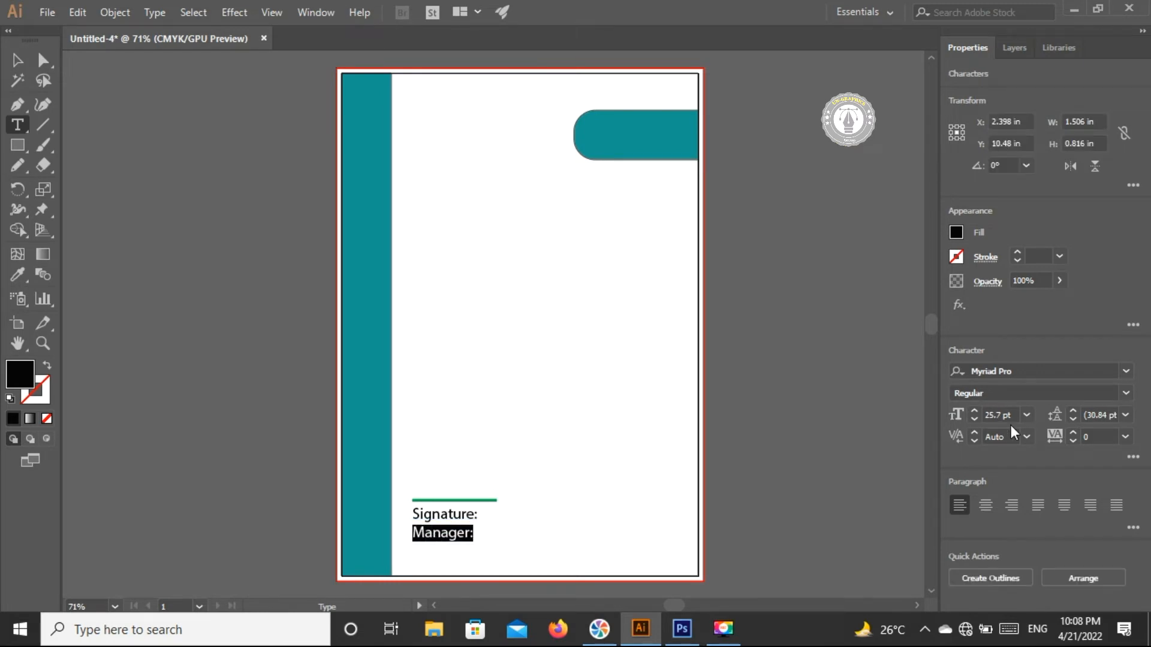
left_click(1127, 371)
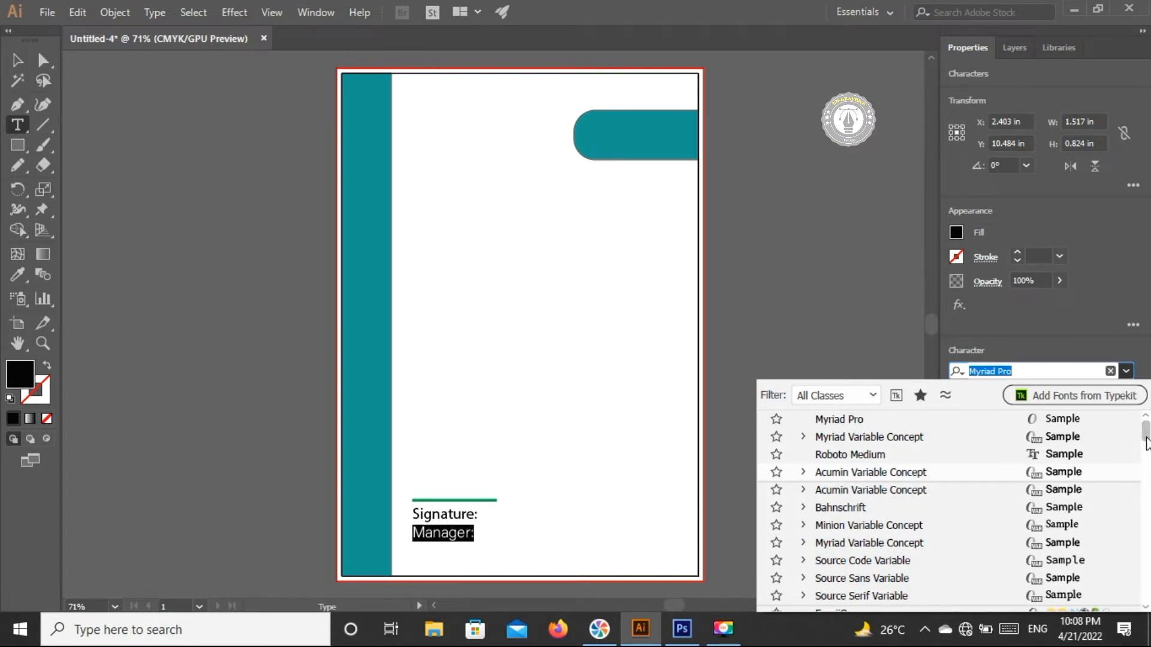
left_click(1067, 418)
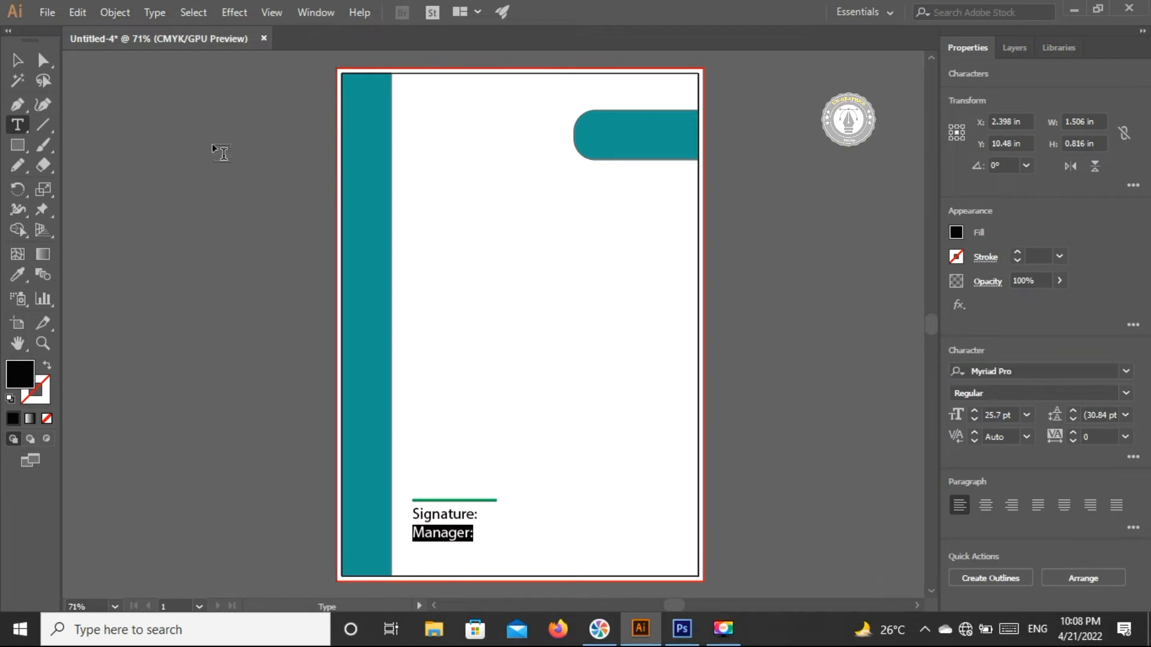
left_click(17, 60)
left_click(473, 449)
Expand the signature text block into outlines, including both Object and Fill.
left_click(463, 523)
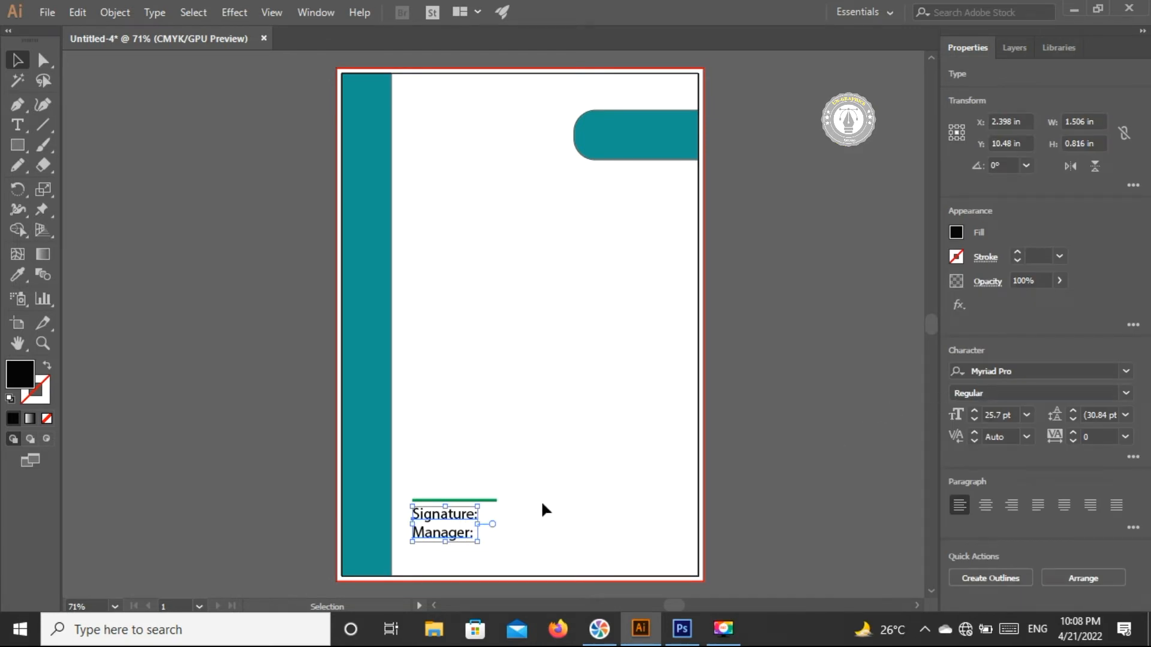
right_click(448, 531)
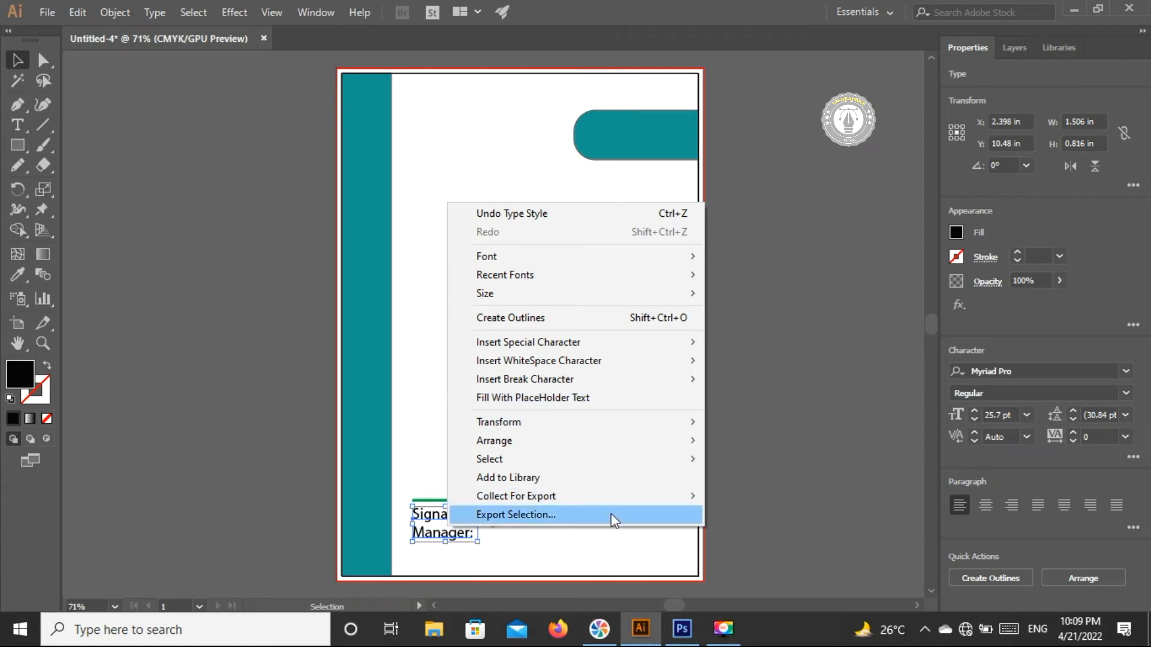
left_click(610, 545)
left_click(461, 526)
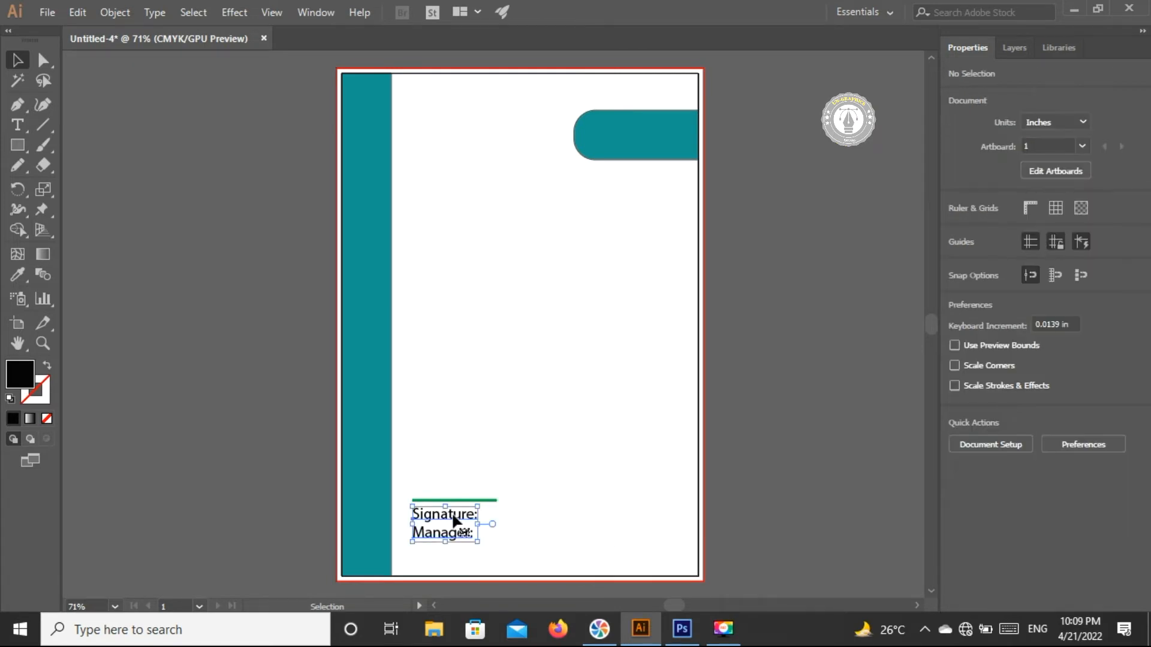
left_click(115, 12)
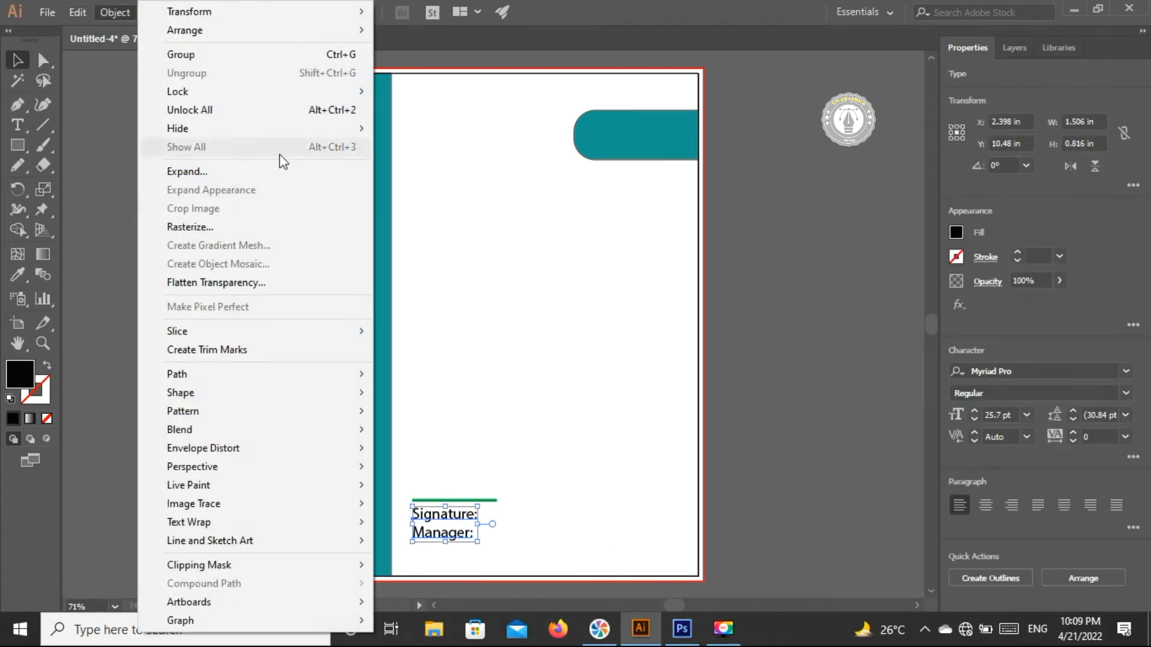
left_click(296, 175)
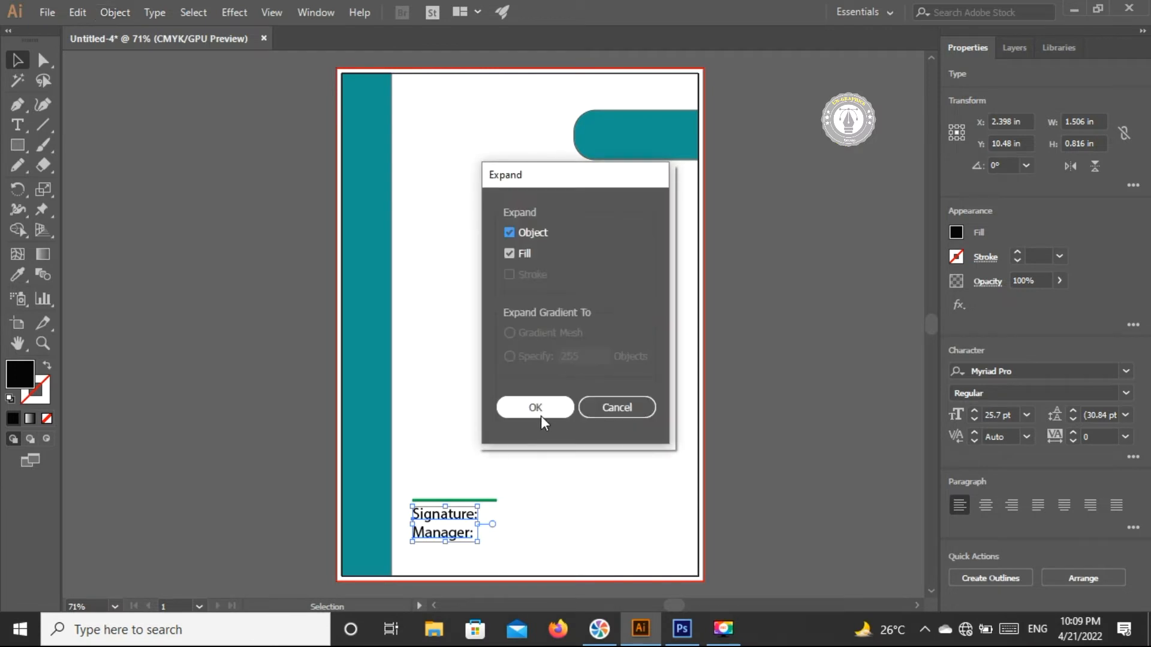
left_click(541, 415)
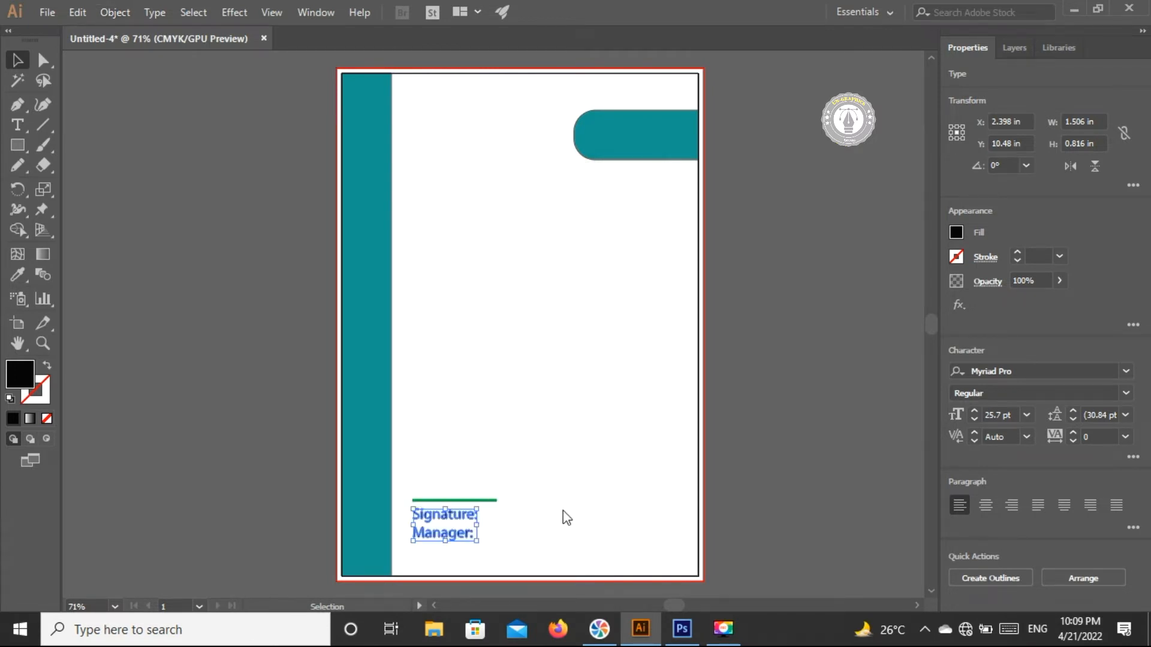
Ungroup the expanded signature text and select all letters of the "Manager:" line.
left_click(459, 532)
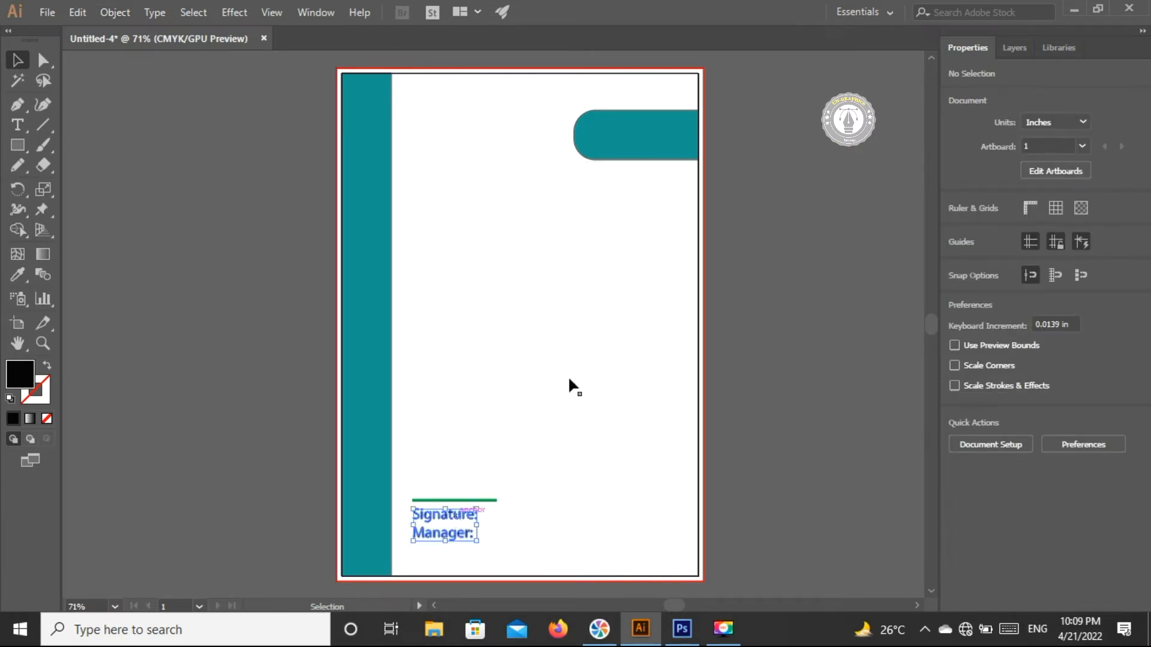
right_click(456, 515)
left_click(537, 379)
left_click(534, 500)
left_click_drag(466, 534, 402, 536)
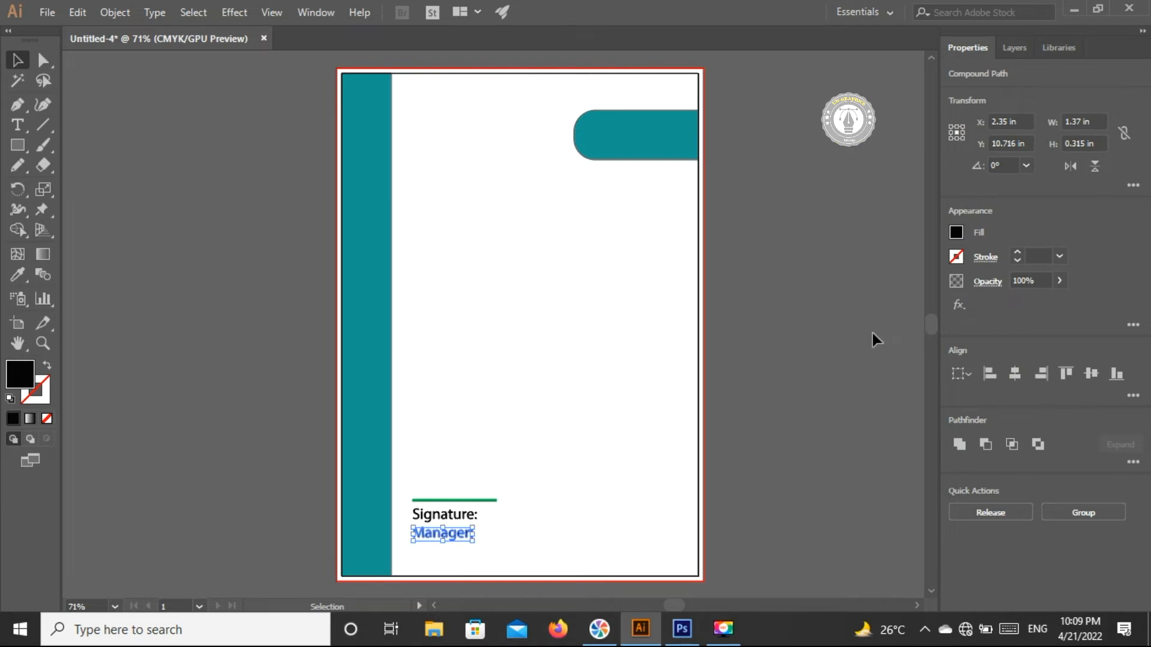
Undo the outlining and ungrouping of the signature text block.
left_click(465, 513)
left_click(526, 530)
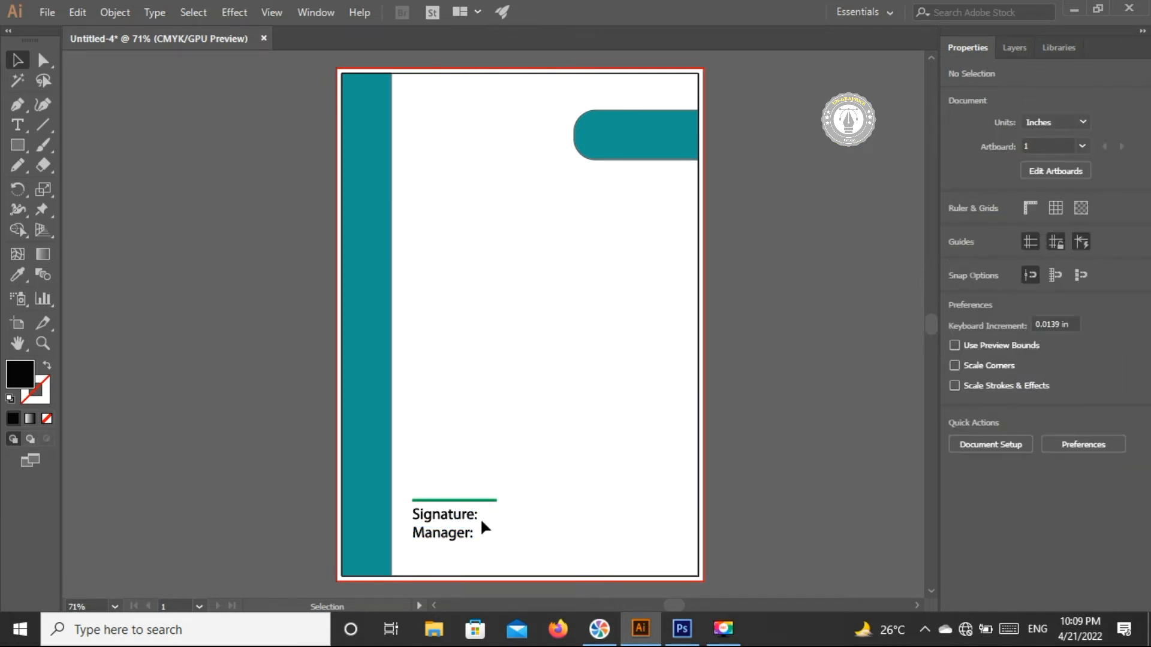
left_click_drag(404, 514, 477, 523)
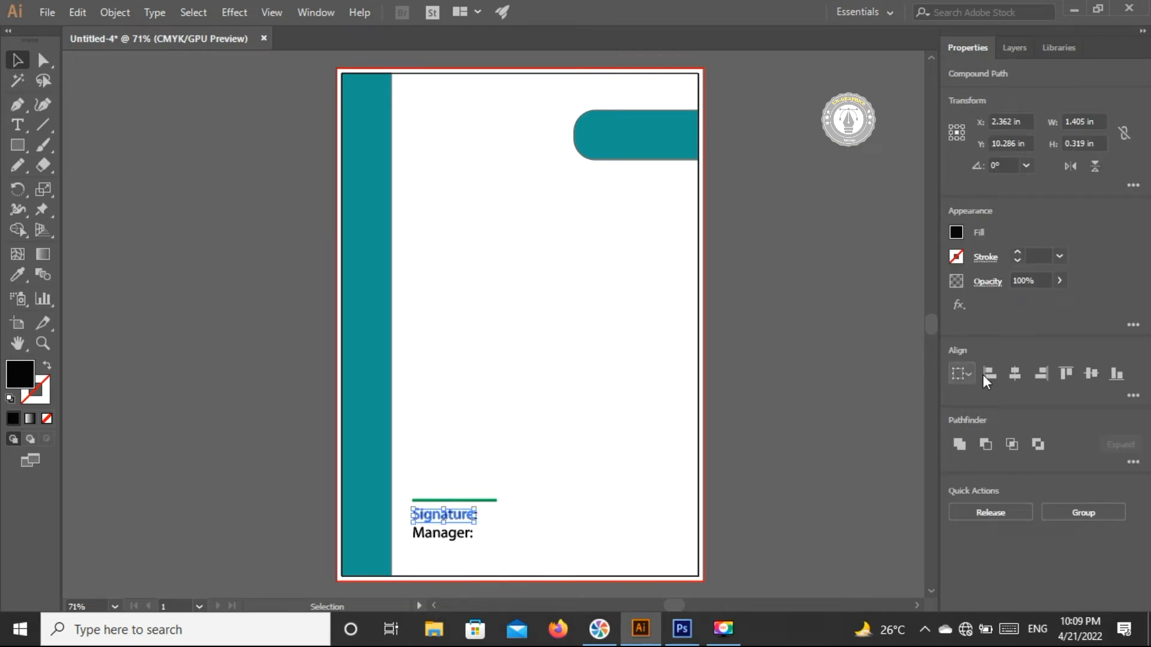
left_click(173, 150)
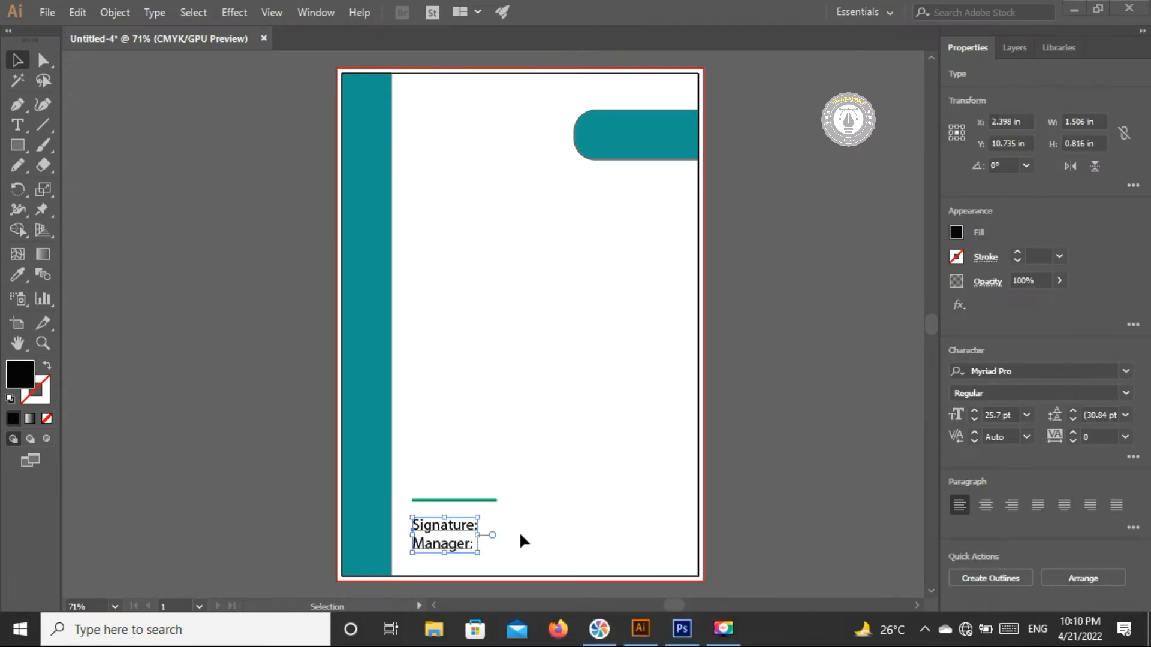
Set the font of the whole "Signature:" and "Manager:" text block to Bahnschrift.
left_click(6, 124)
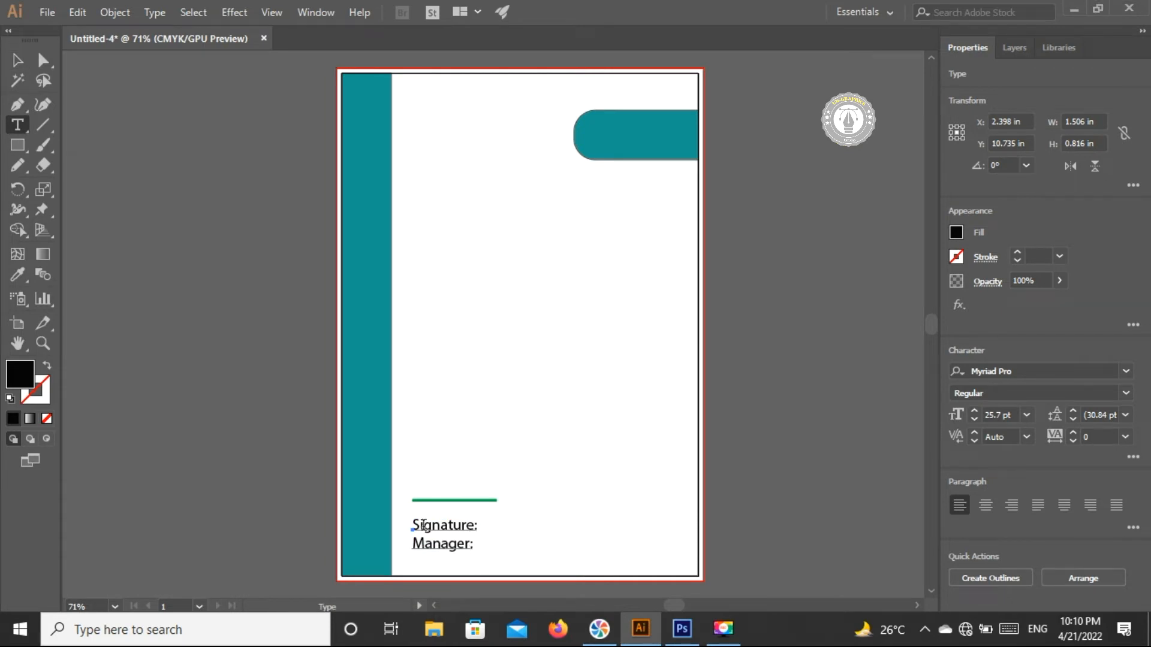
left_click(16, 60)
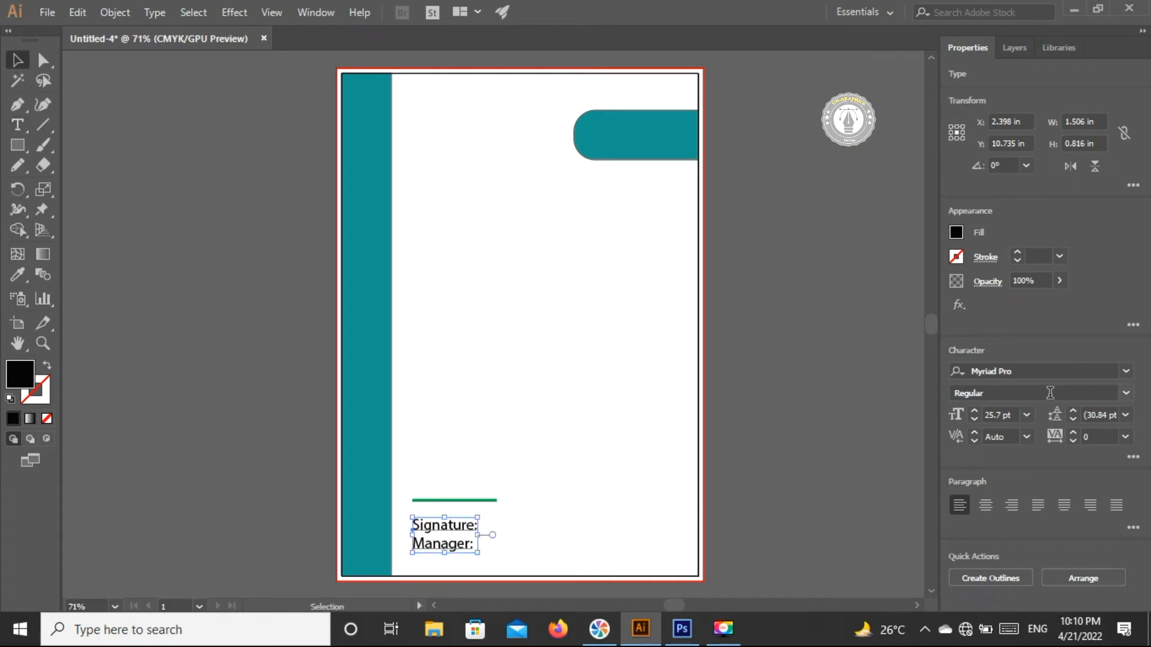
left_click(1126, 372)
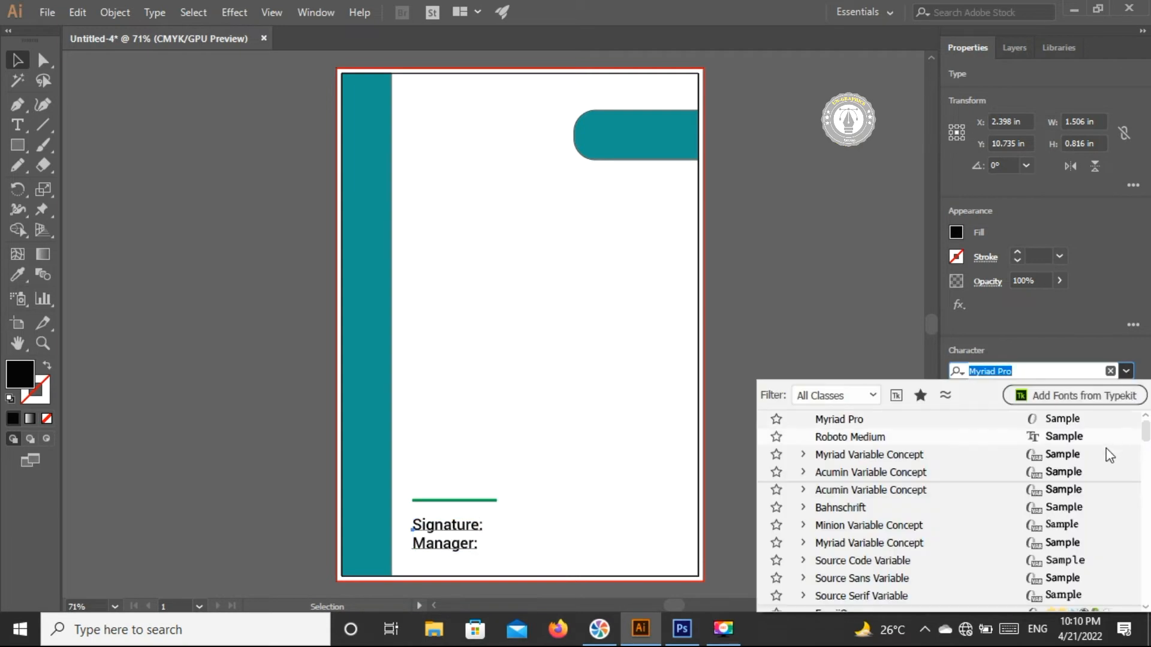
left_click(1095, 509)
left_click(525, 538)
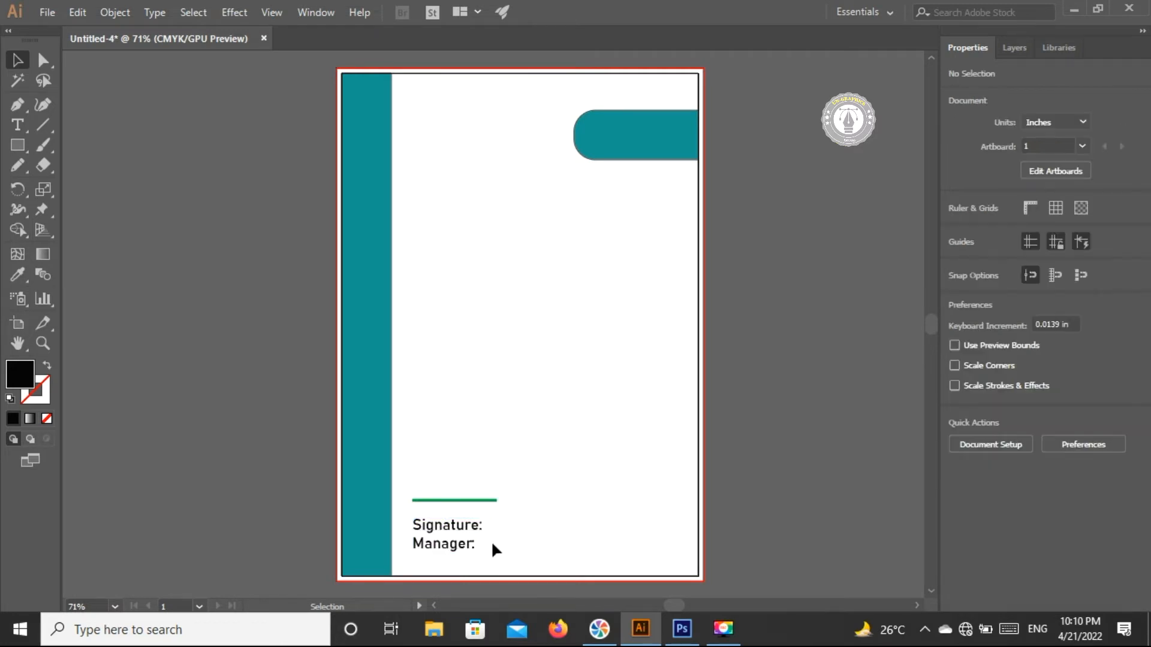
Select only the "Manager:" line of the signature block and set its font to Candara.
left_click(15, 128)
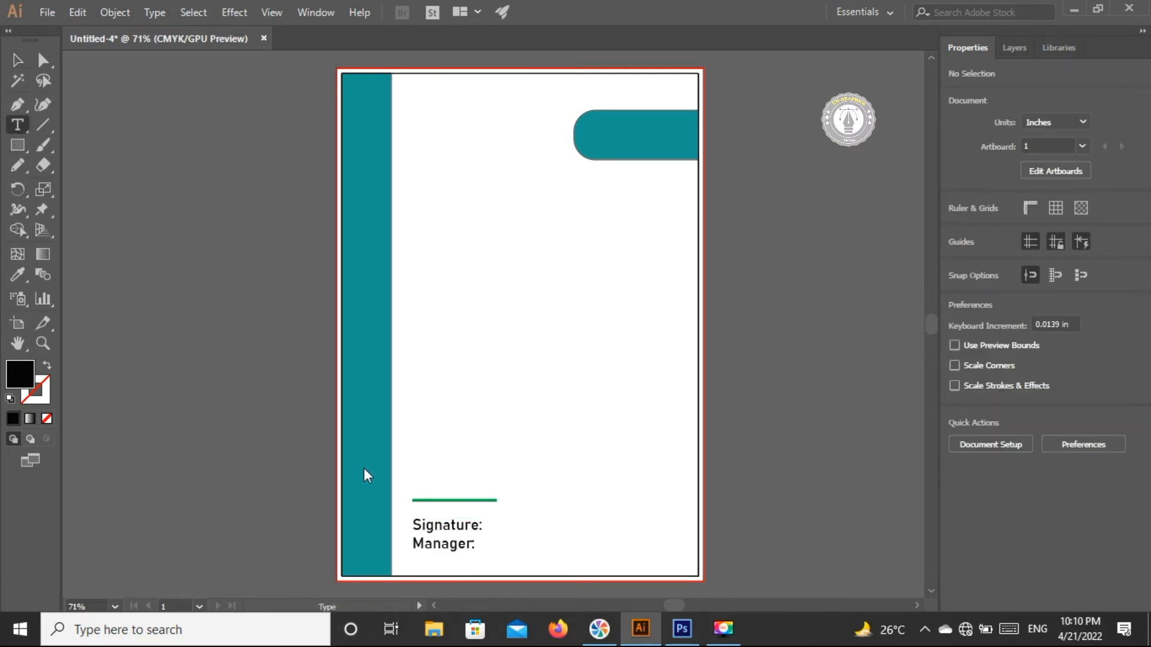
left_click(483, 548)
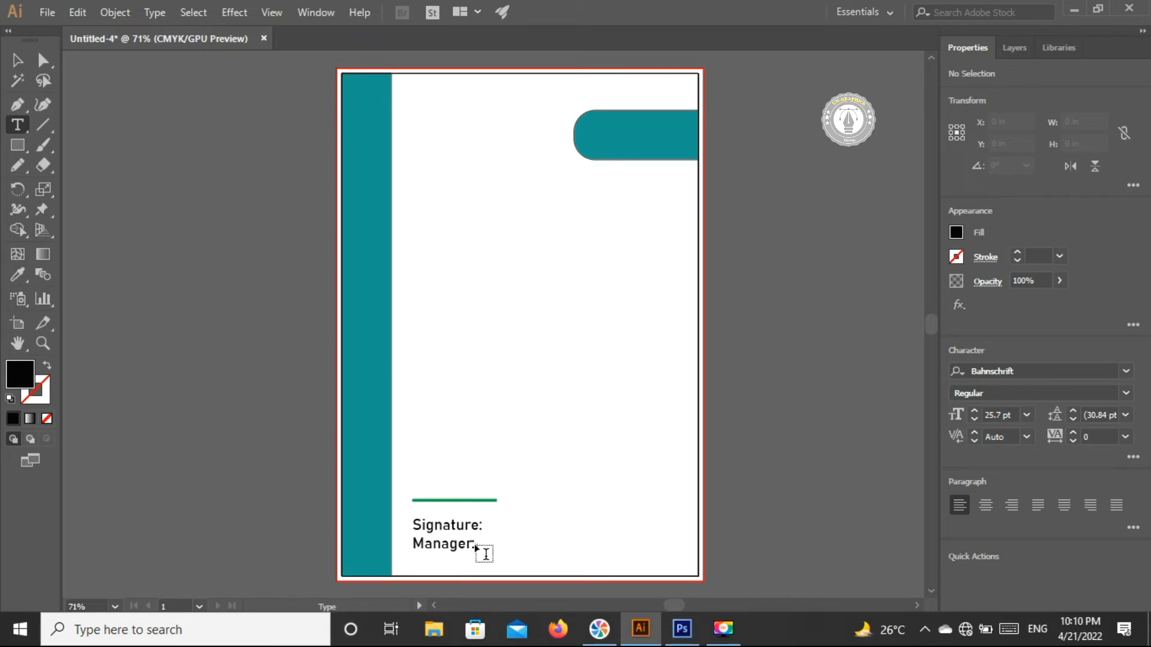
left_click(475, 541)
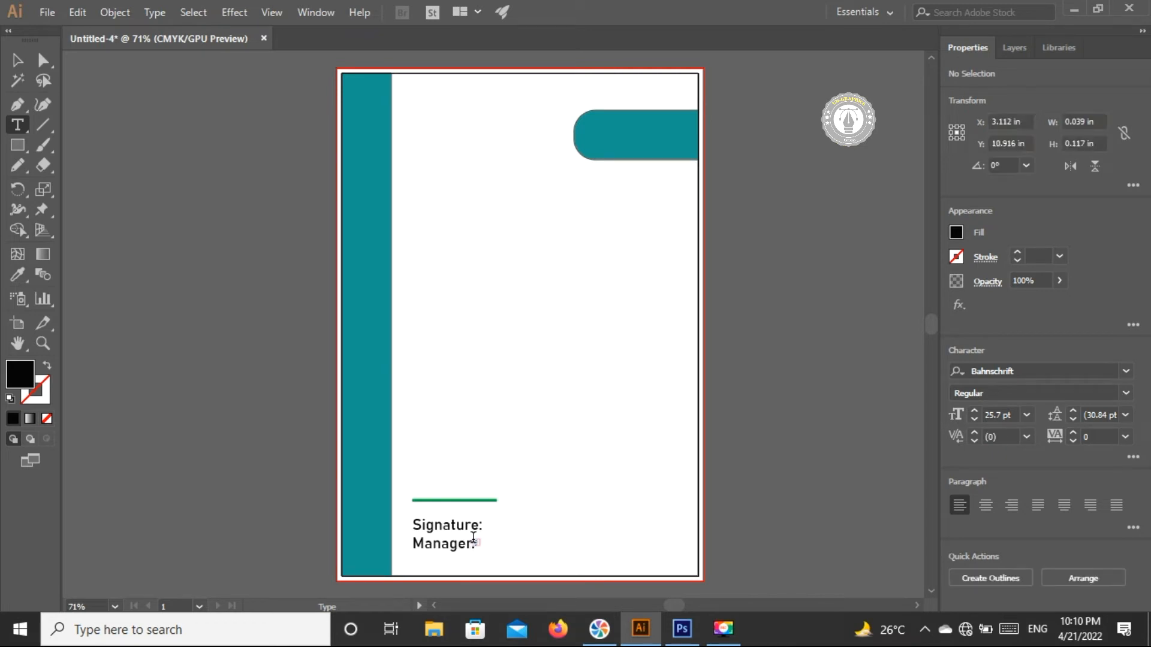
left_click_drag(413, 543, 489, 543)
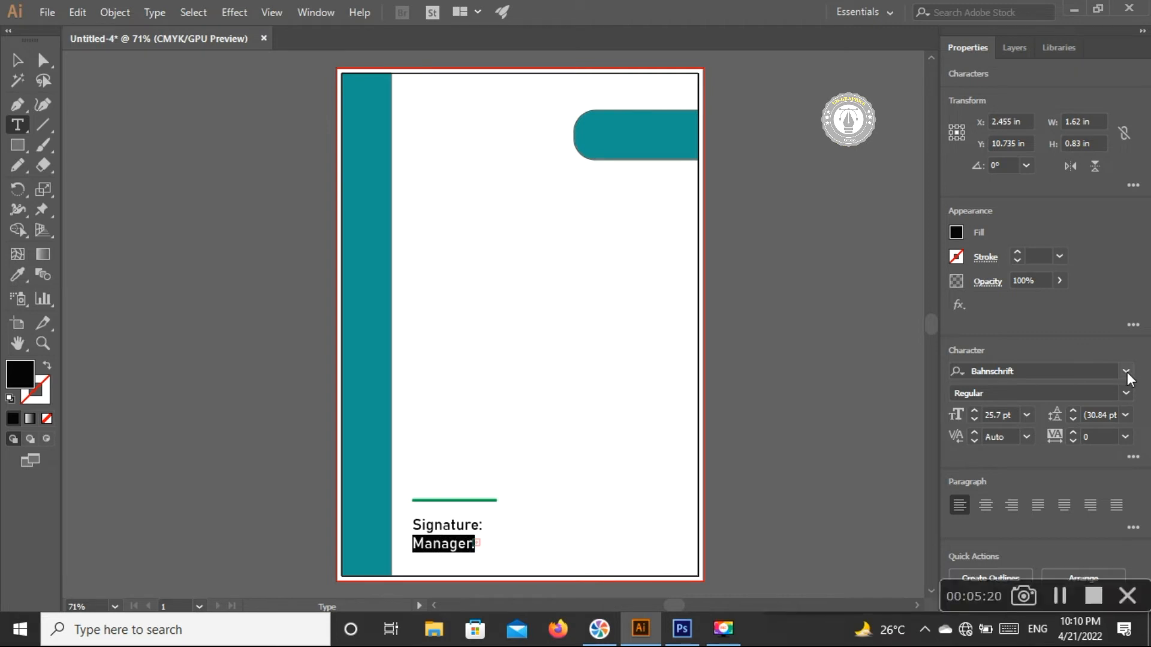
left_click(1126, 372)
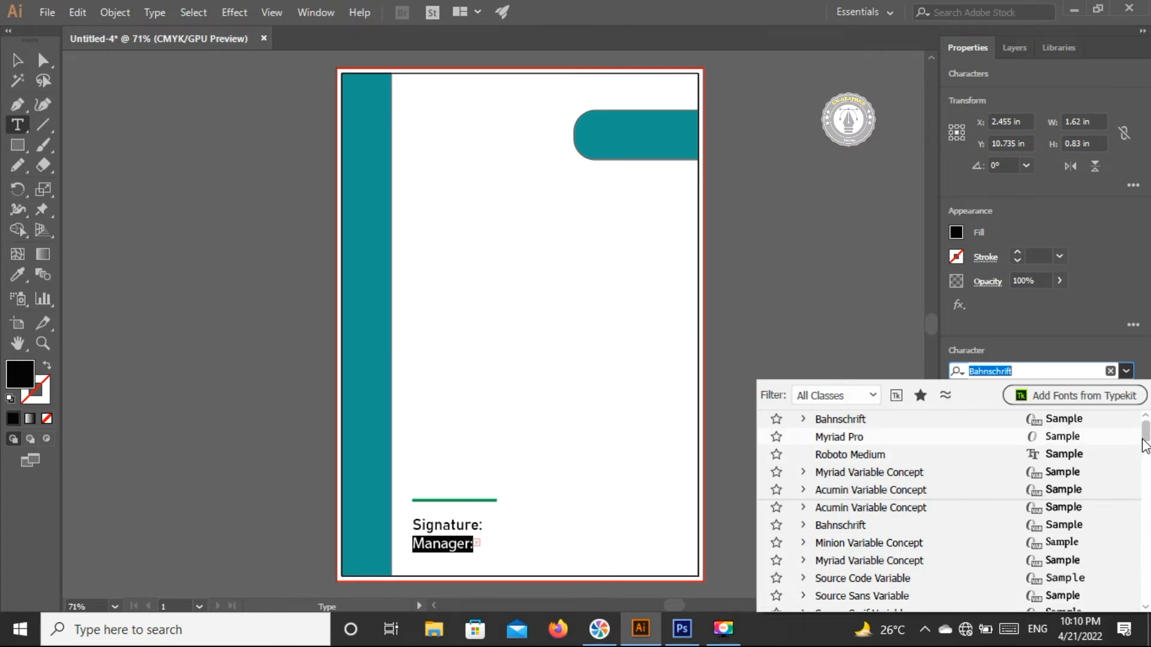
left_click_drag(1145, 440, 1146, 459)
left_click(1147, 458)
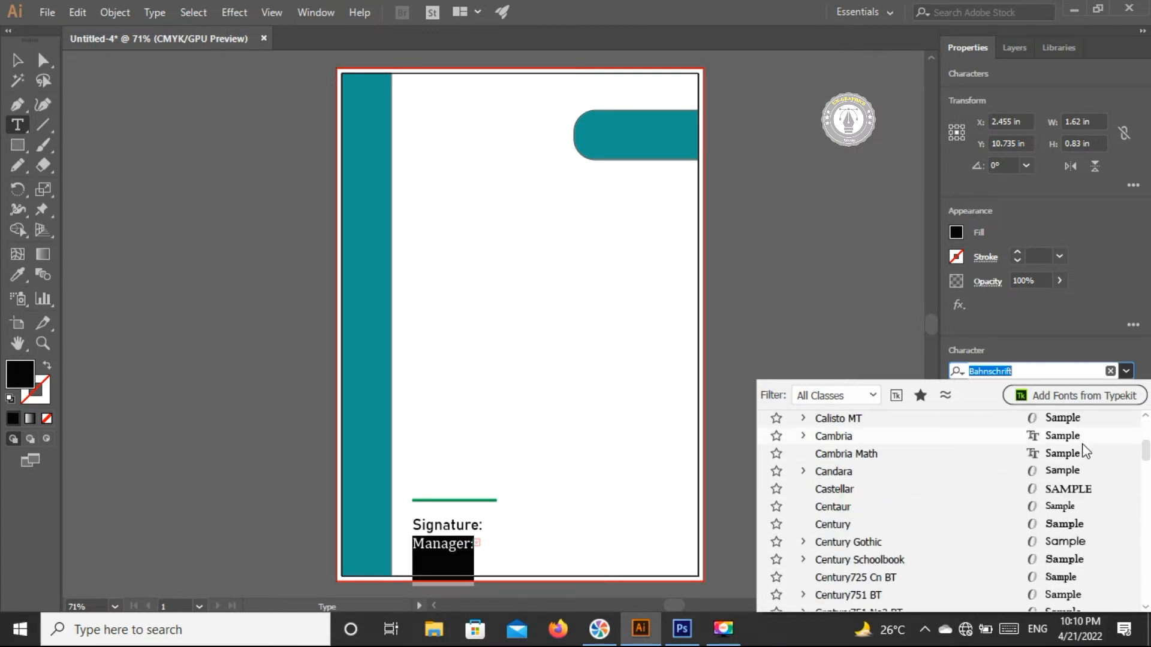
left_click(1085, 472)
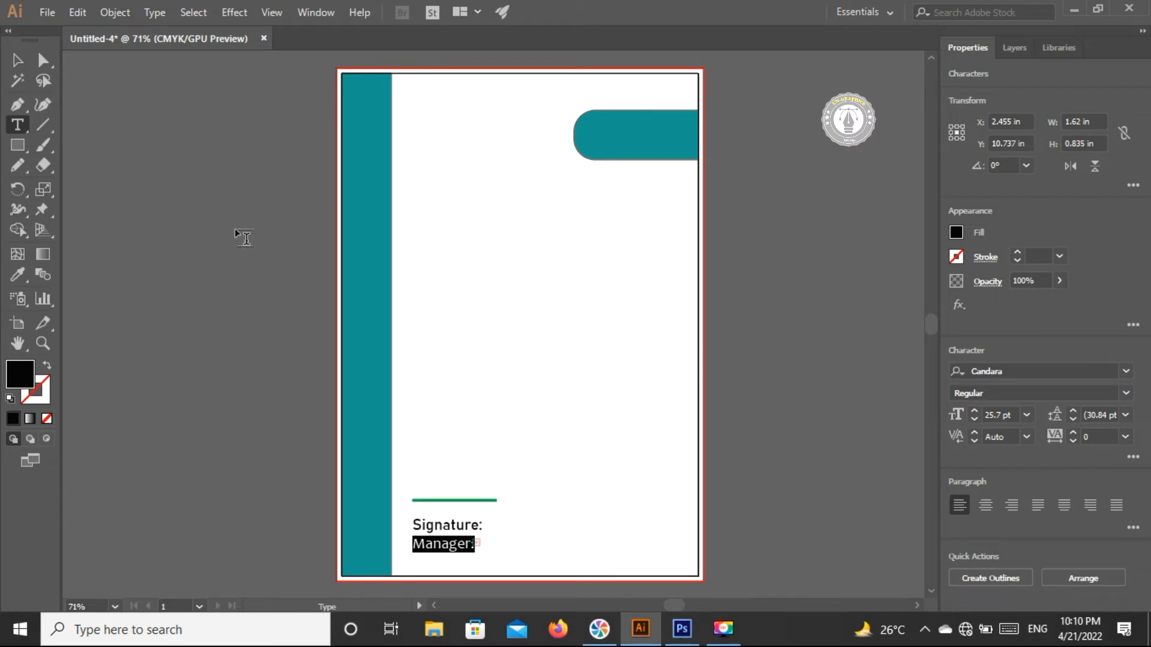
Move the signature text block up slightly, closer to the green line.
left_click(18, 67)
left_click(586, 450)
left_click_drag(467, 528, 468, 521)
left_click(589, 477)
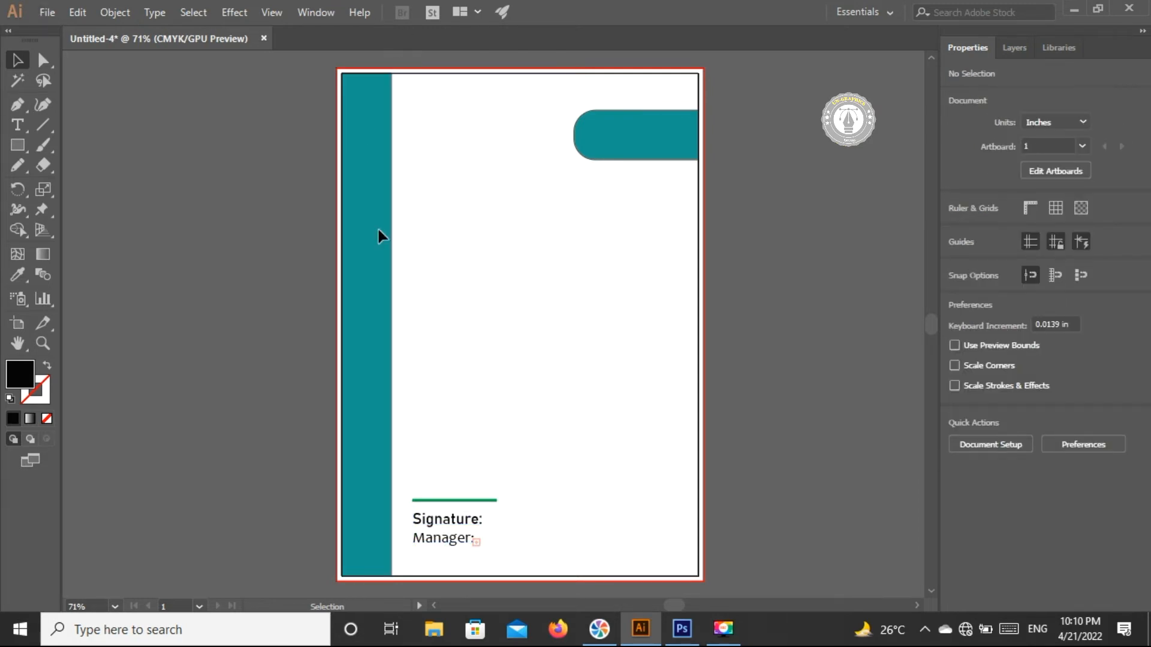
Paste the copied contact block with social icons, scale it to about 2.14 × 1.55 in and place it in the page's lower-right corner.
key("ctrl+v")
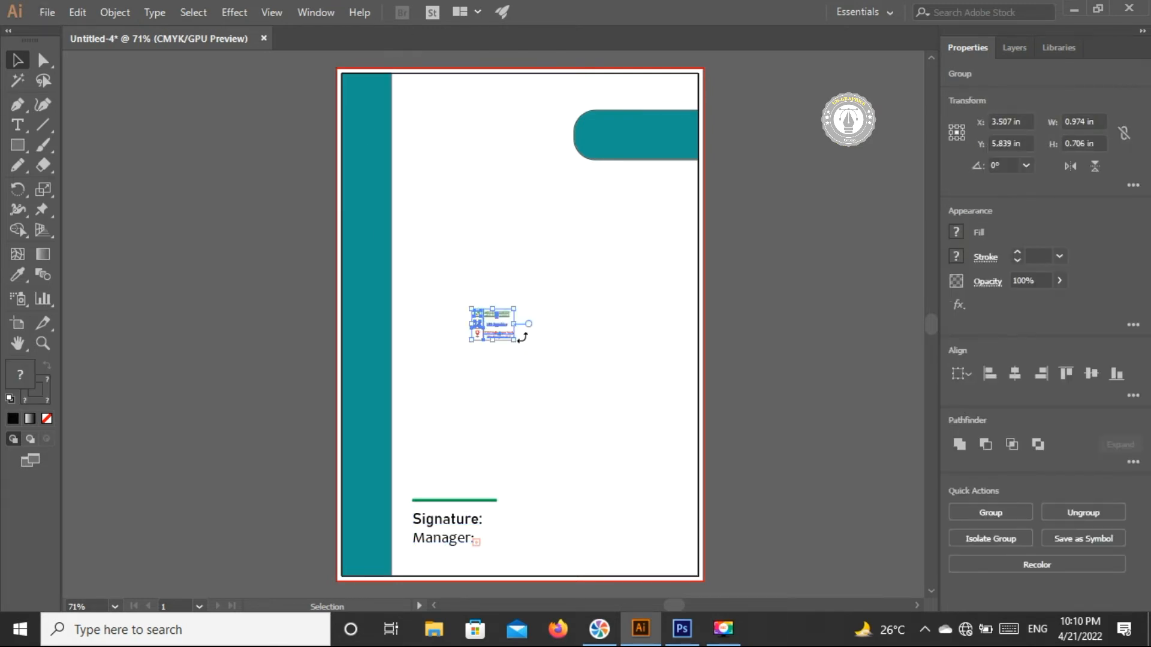
left_click_drag(515, 339, 604, 408)
left_click_drag(533, 355, 621, 506)
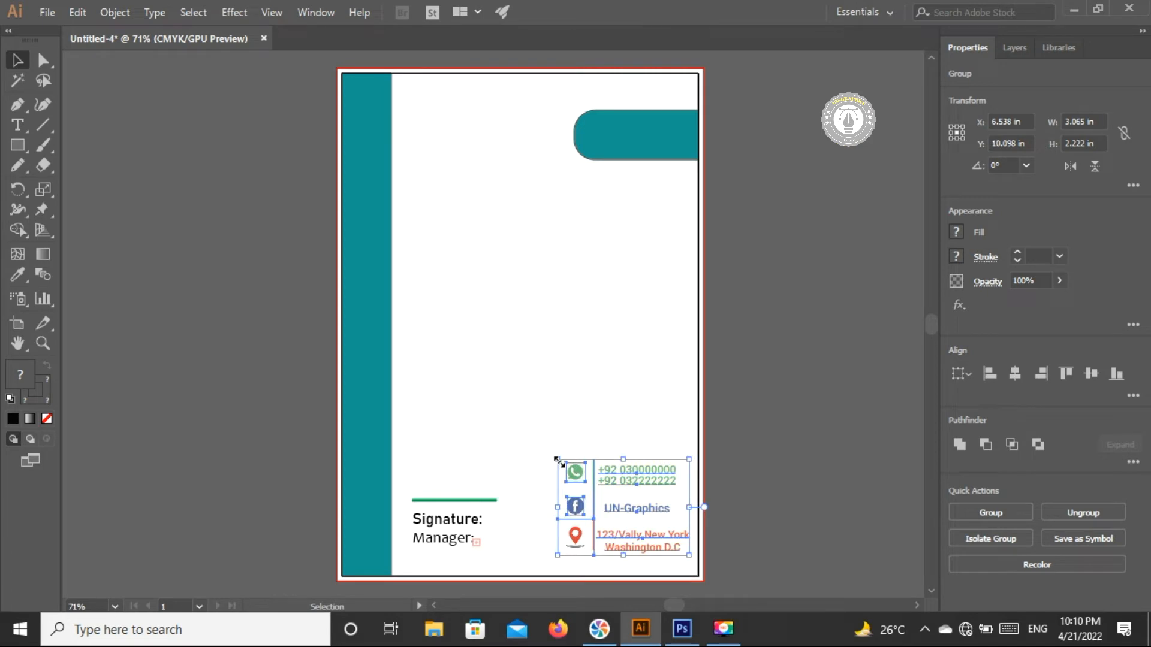
left_click_drag(558, 461, 647, 498)
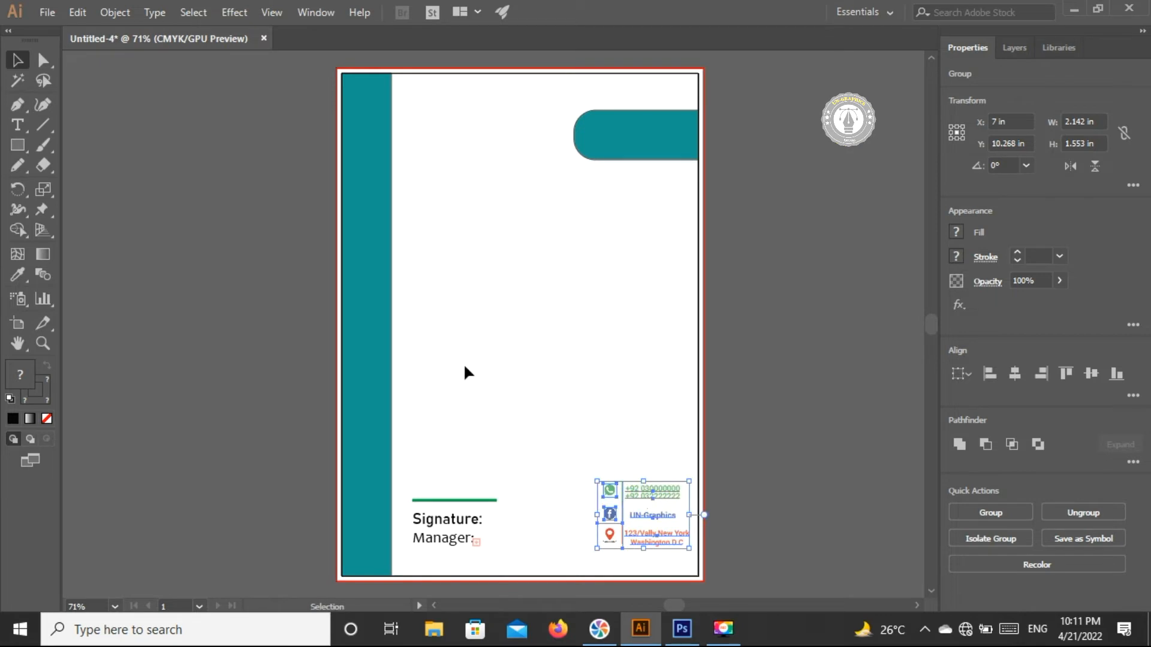
left_click(268, 259)
Draw a placeholder area-text frame about 6.65 in wide and 5.4 in high above the signature and contact blocks, extending its upper edge slightly.
left_click(19, 126)
left_click_drag(417, 186, 680, 430)
key("ctrl+z")
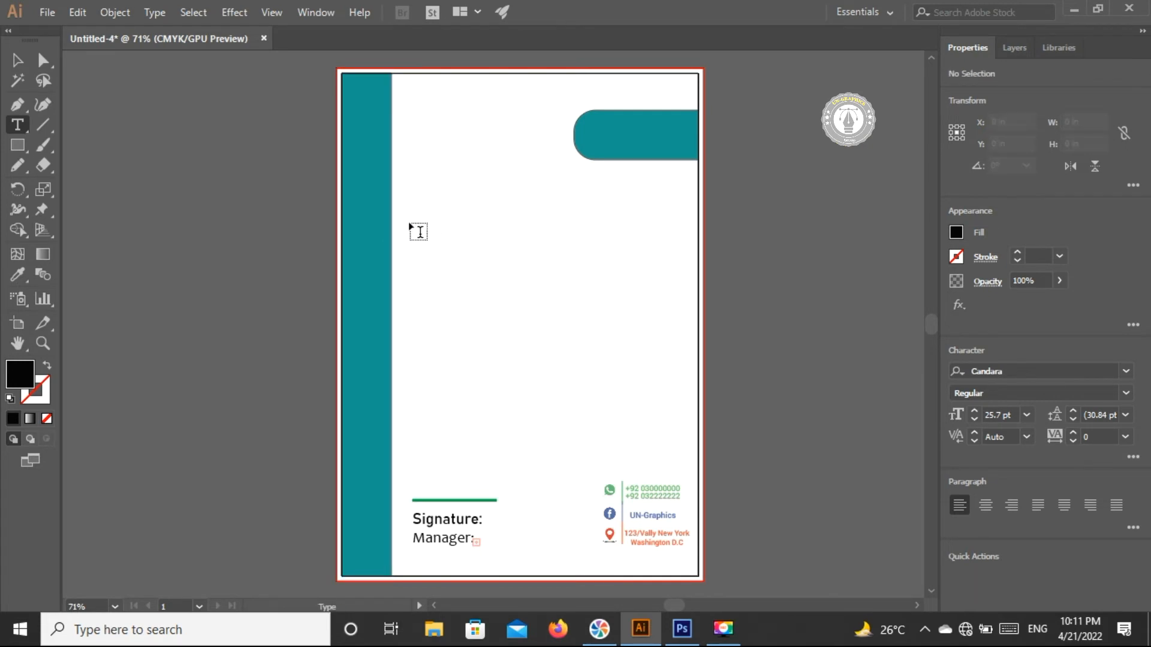
left_click_drag(401, 227, 689, 464)
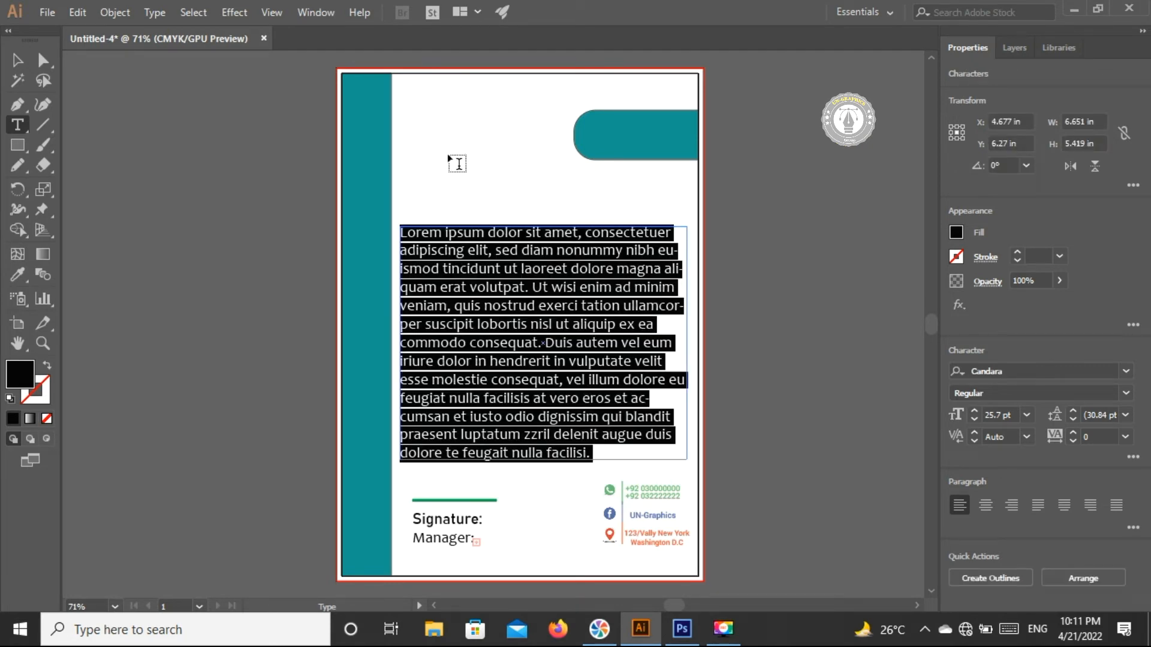
left_click(20, 64)
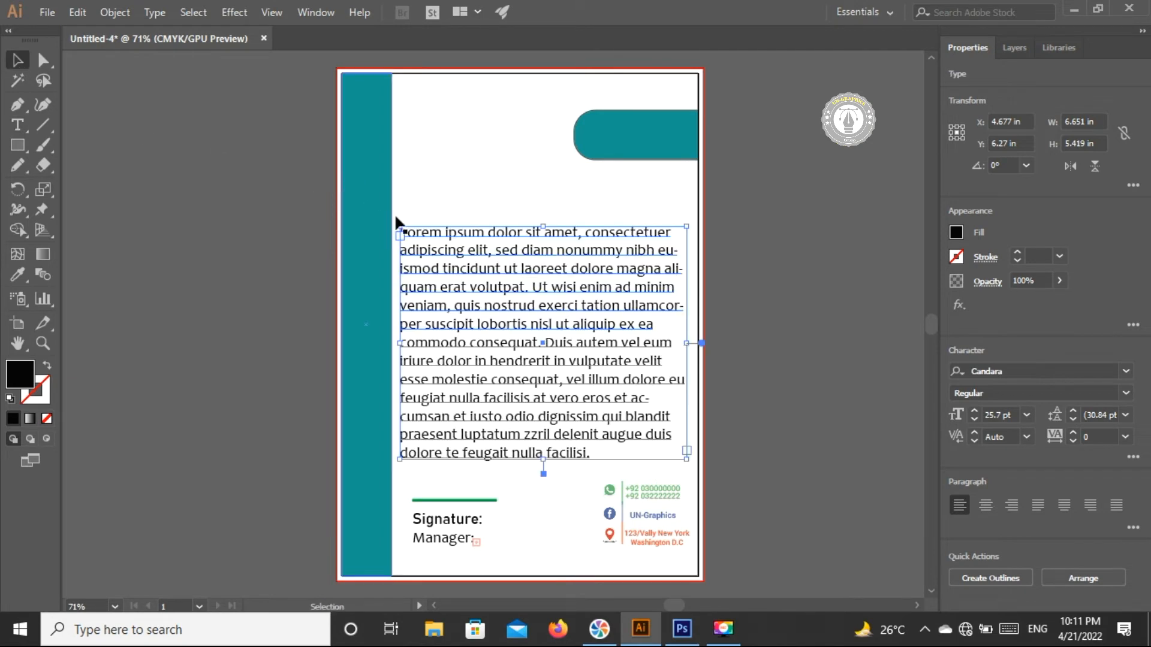
left_click_drag(395, 225, 397, 220)
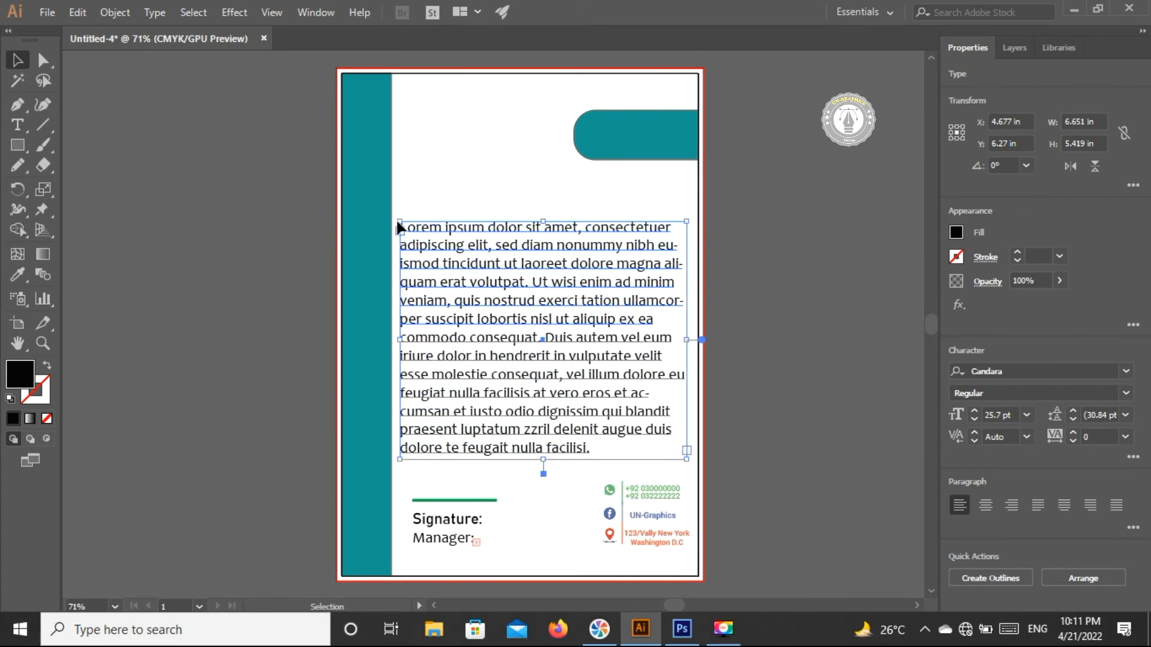
left_click(760, 278)
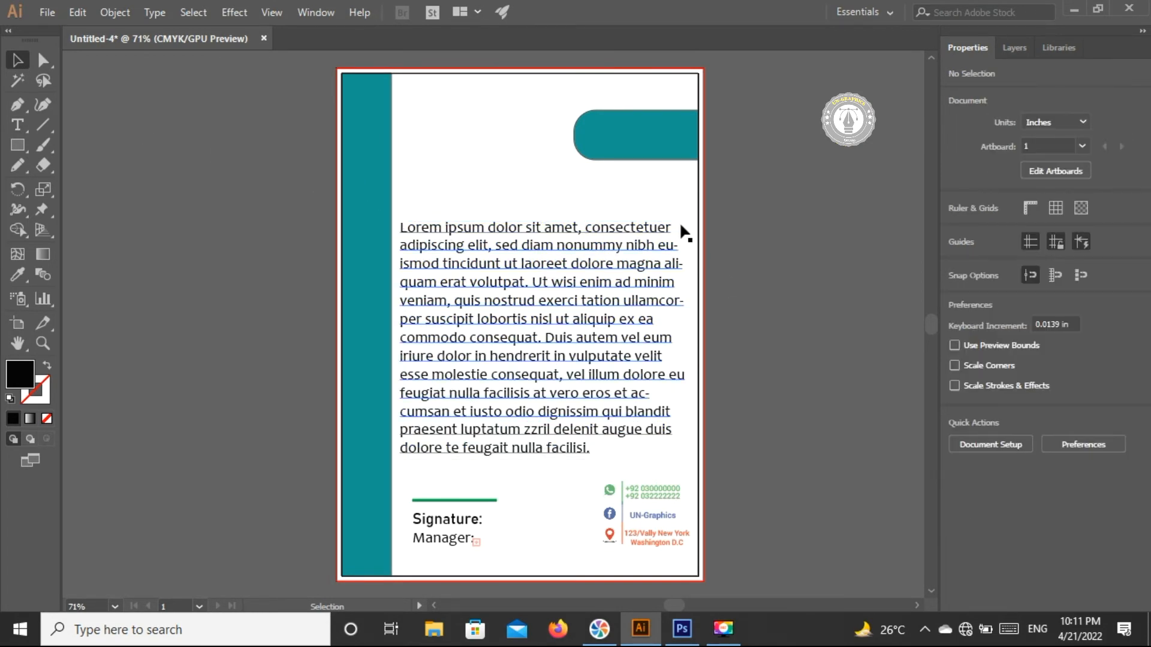
Add the text line "DATED: 12-02-2022" above the body paragraph.
left_click(19, 125)
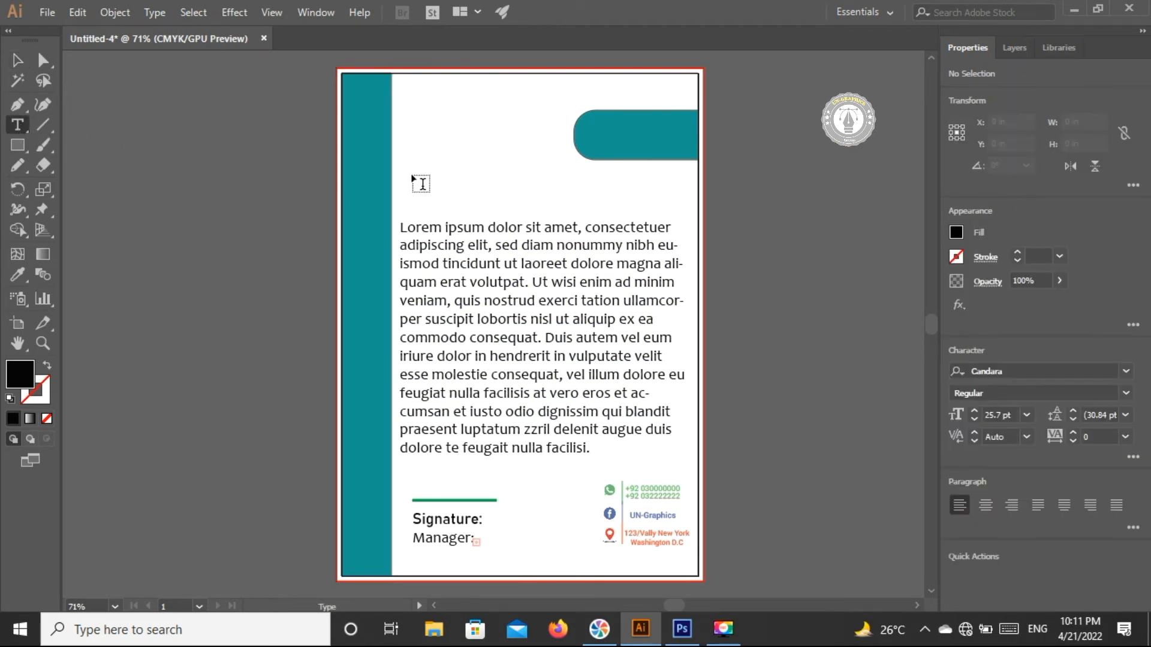
left_click(424, 182)
key("BackSpace")
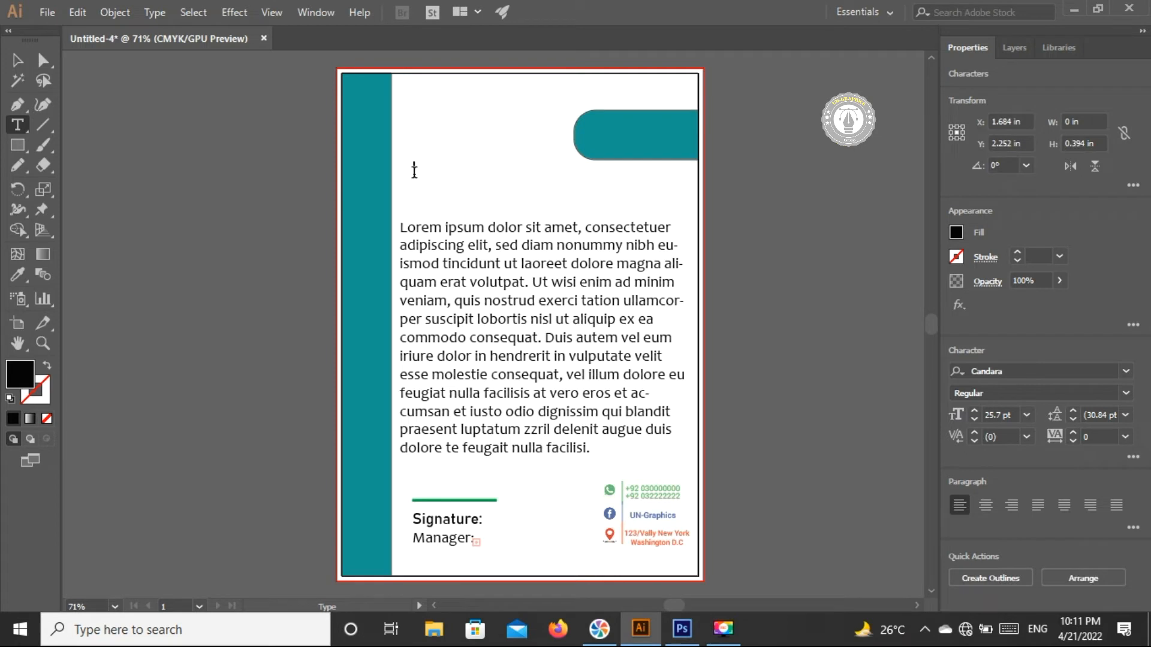
type("DATED")
type(": 12-02")
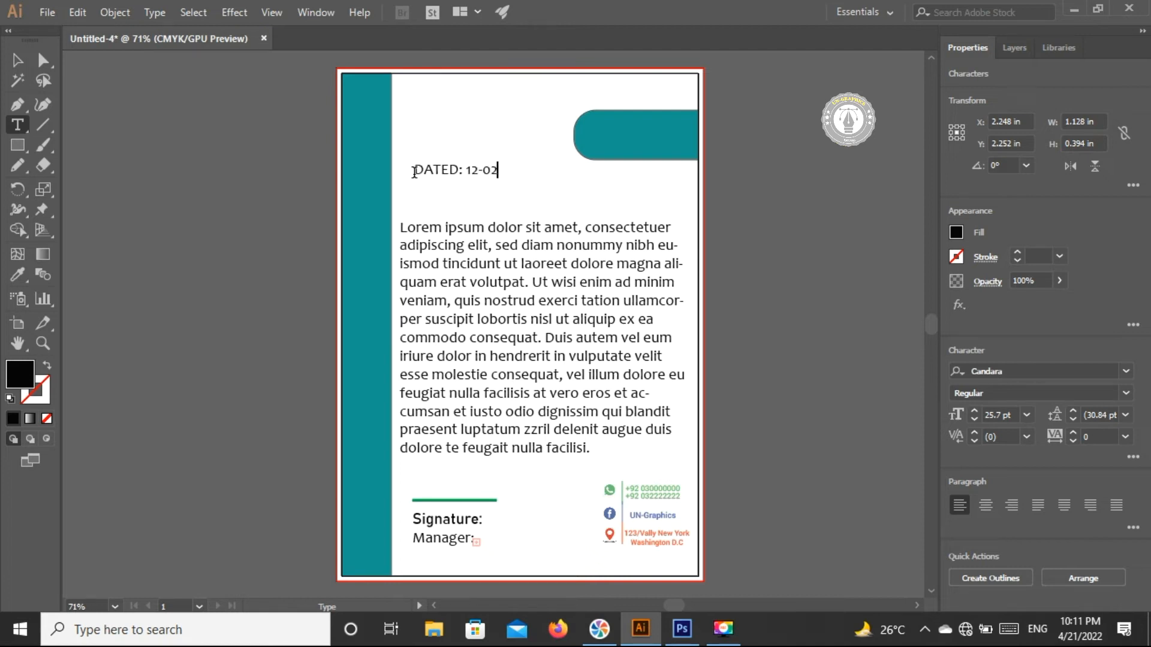
type("-29")
type("022")
key("BackSpace")
key("BackSpace")
key("BackSpace")
key("BackSpace")
type("022")
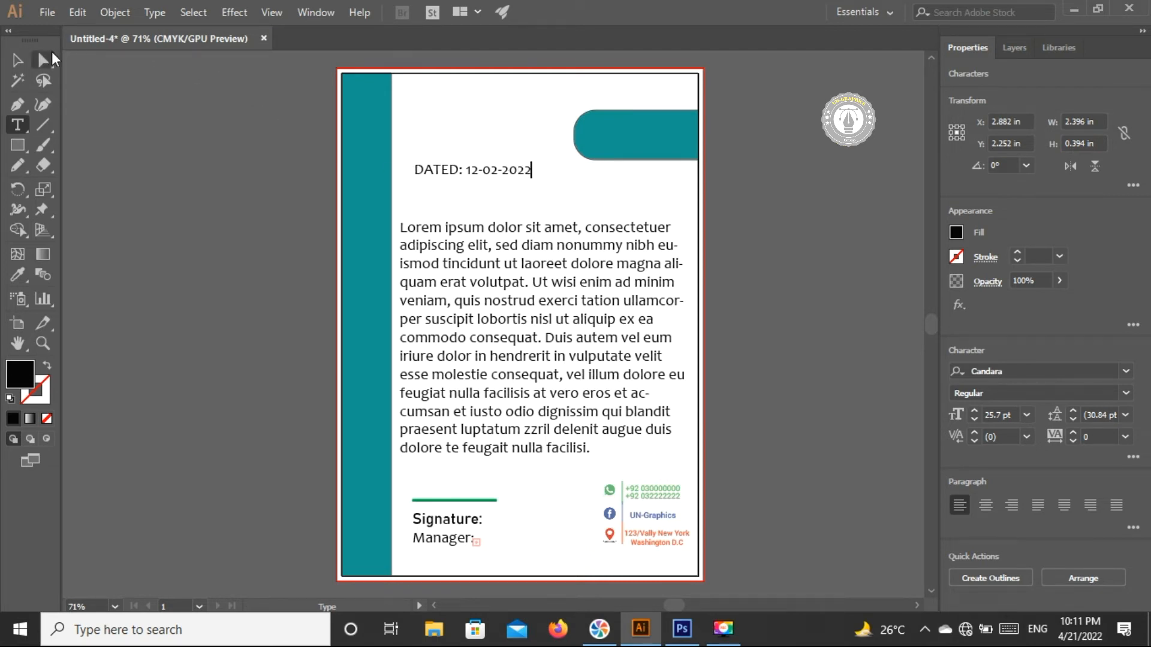
Scale the date line to about 26.67 pt and place it below the teal header bar, flush with the body text's right edge.
left_click(17, 60)
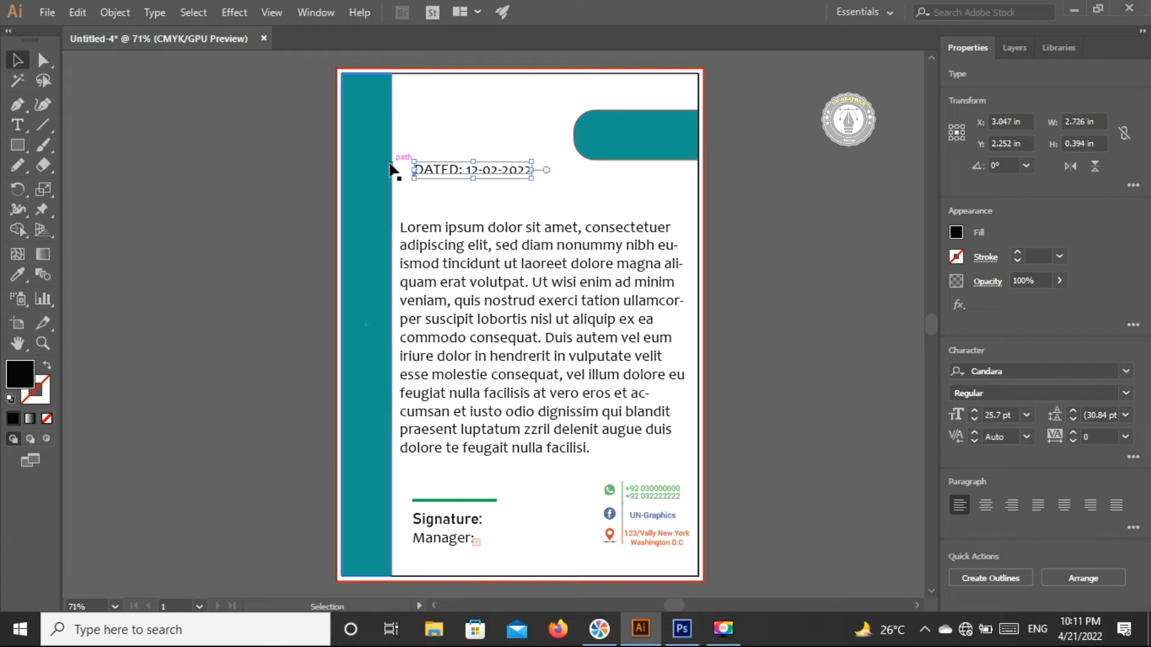
left_click_drag(411, 162, 425, 163)
left_click_drag(531, 178, 538, 188)
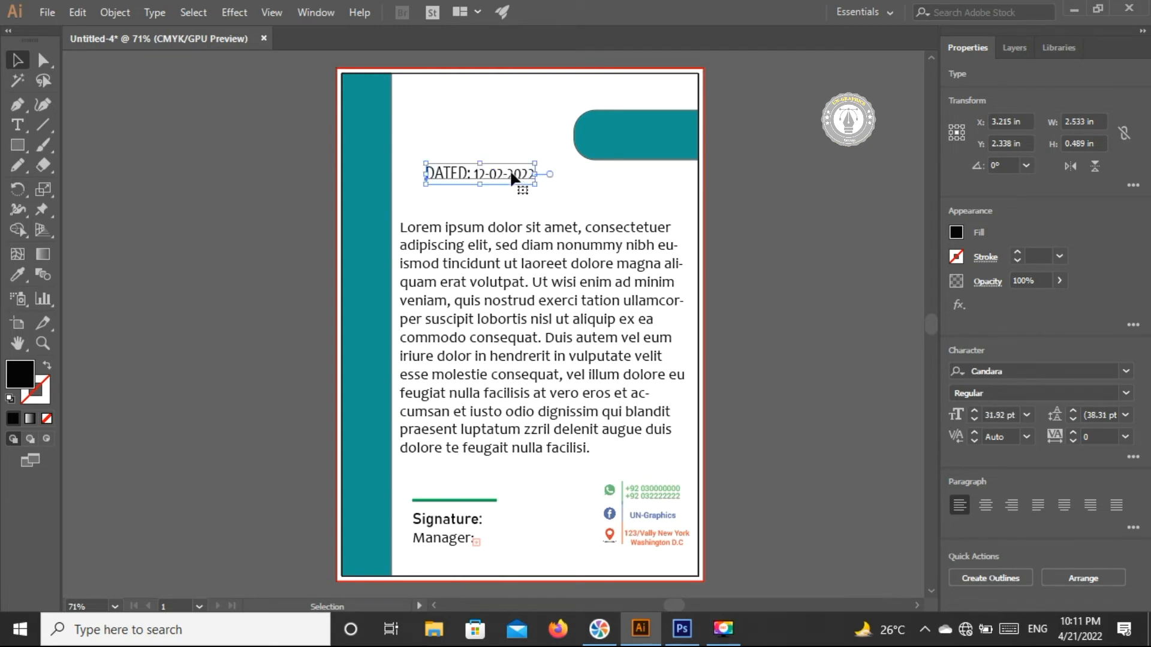
key("ctrl+z")
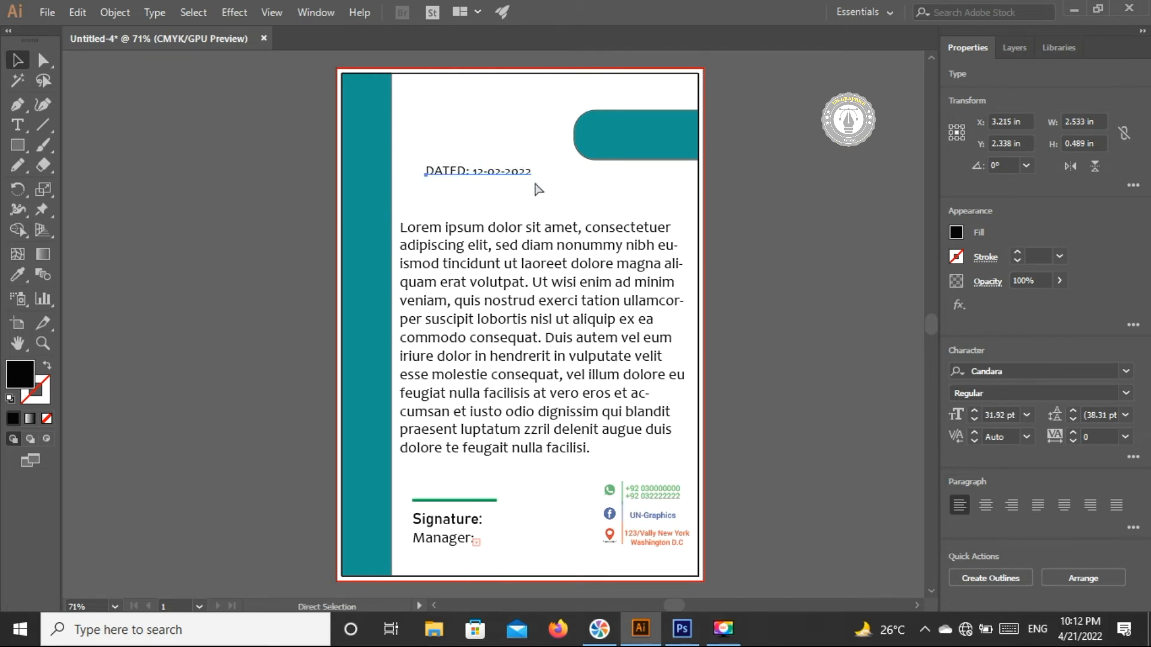
left_click_drag(552, 193, 642, 182)
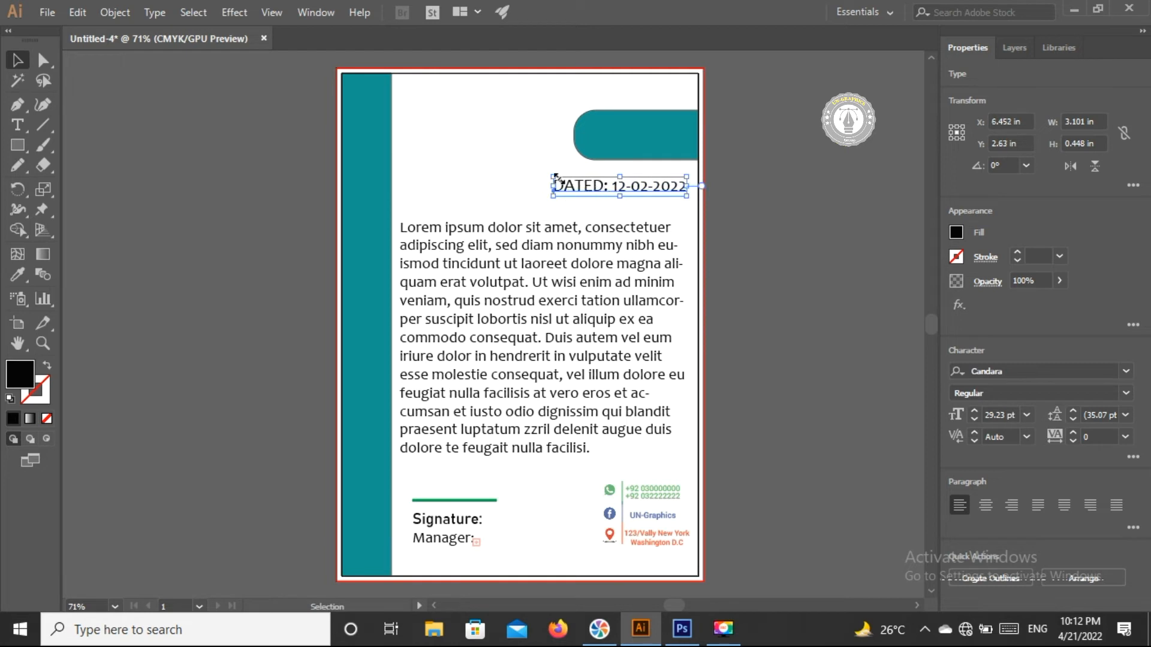
left_click_drag(552, 178, 564, 179)
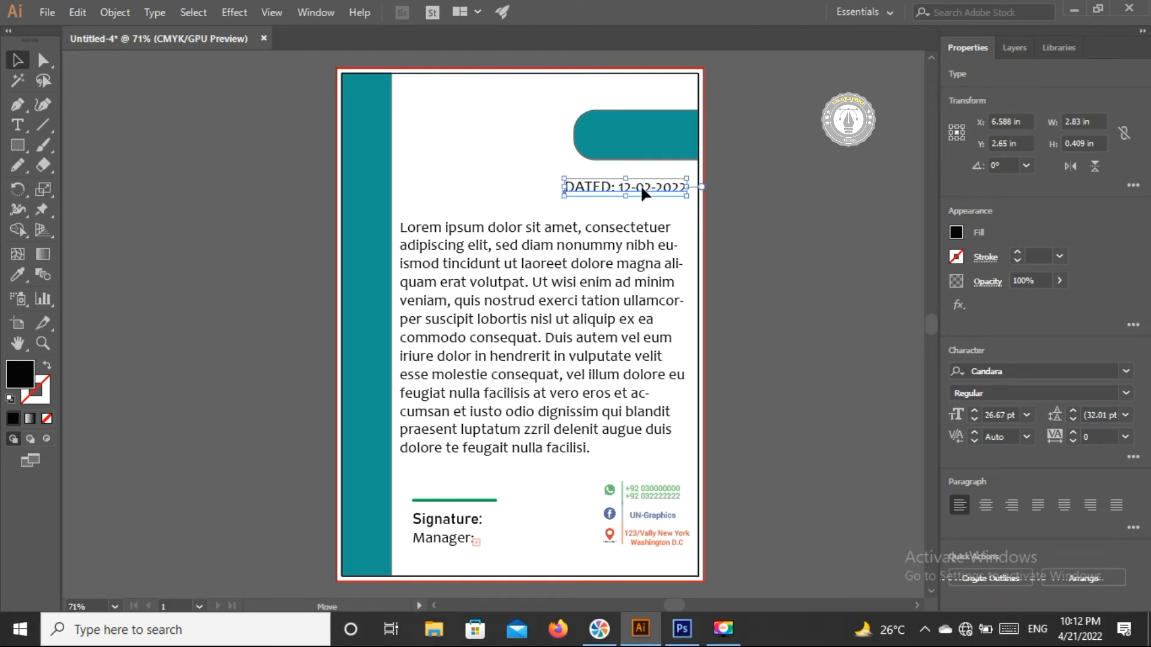
Add the recipient text "TO:" and "MR." on two lines above the start of the body paragraph, opposite the date.
left_click(19, 124)
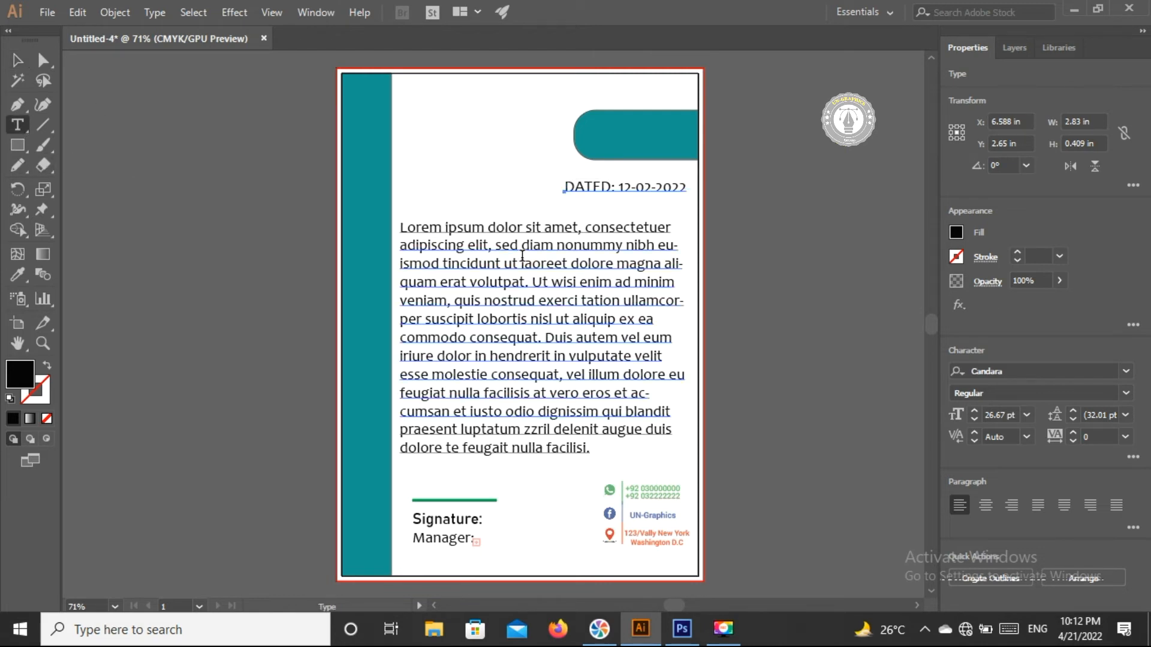
left_click(406, 188)
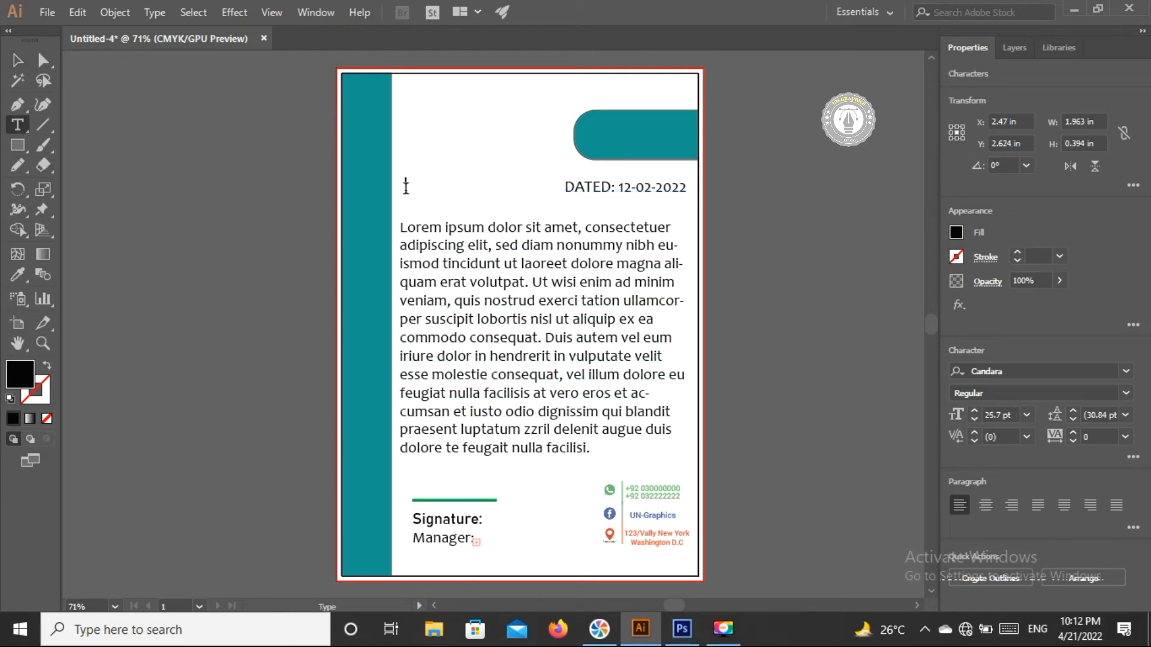
type("TO:")
key("Return")
type("MR.")
left_click(18, 60)
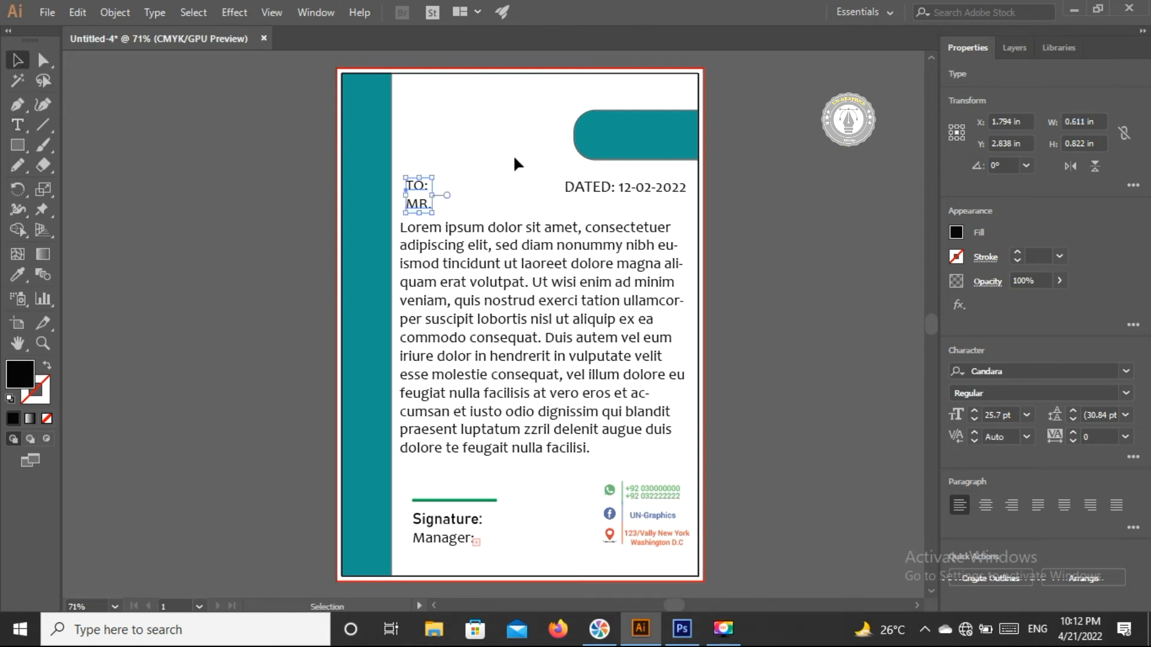
Enlarge the TO:/MR. recipient text to about 27.49 pt, raise it slightly above the body paragraph and set its font to Roboto Medium.
left_click_drag(435, 214, 423, 202)
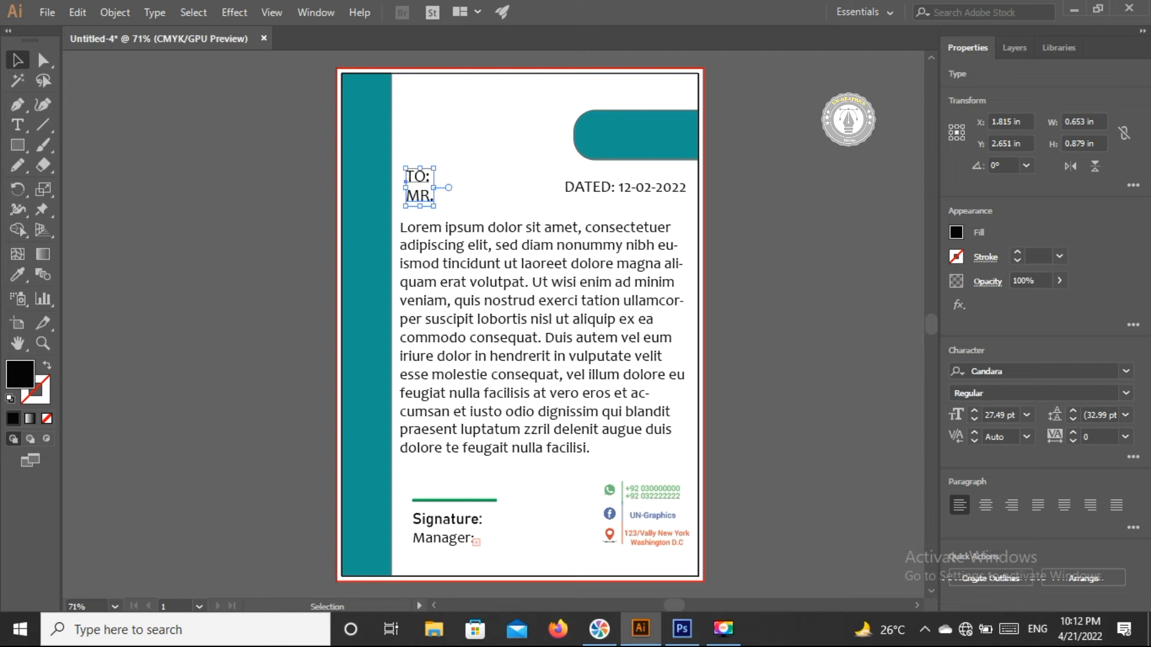
left_click(1124, 373)
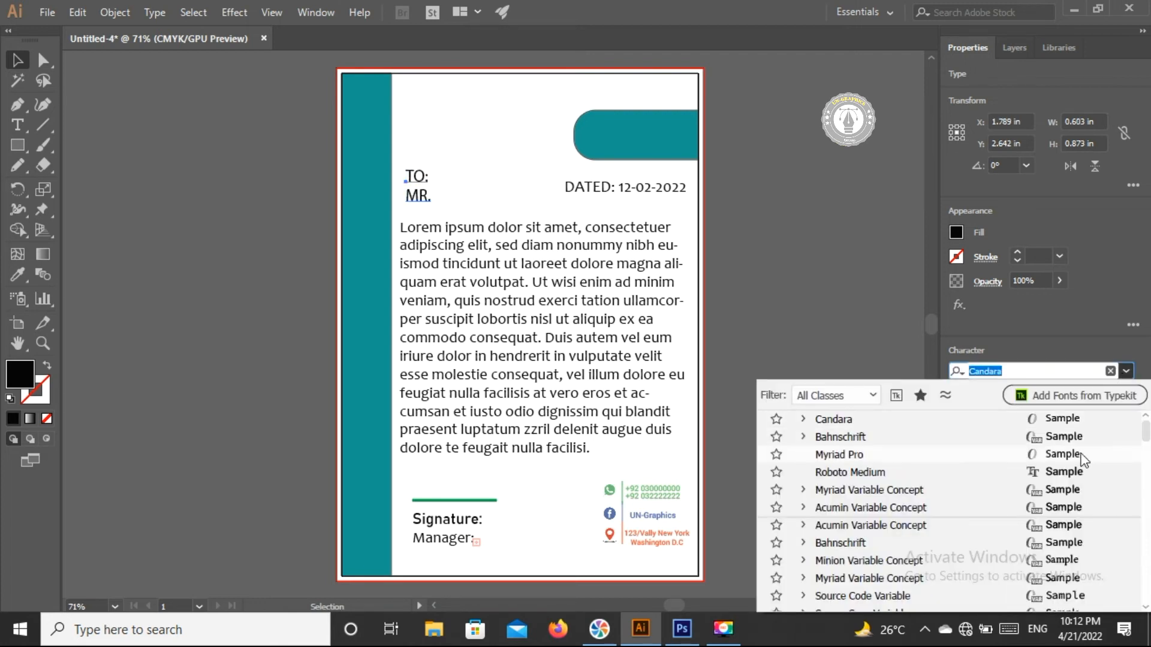
left_click(1074, 483)
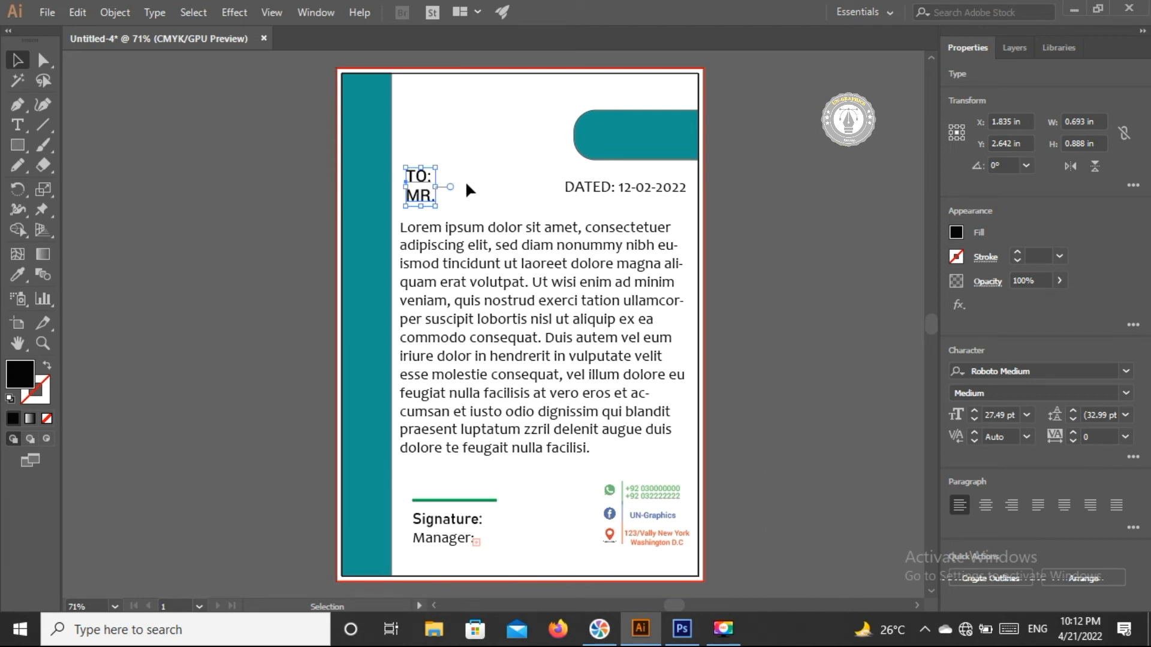
left_click(483, 171)
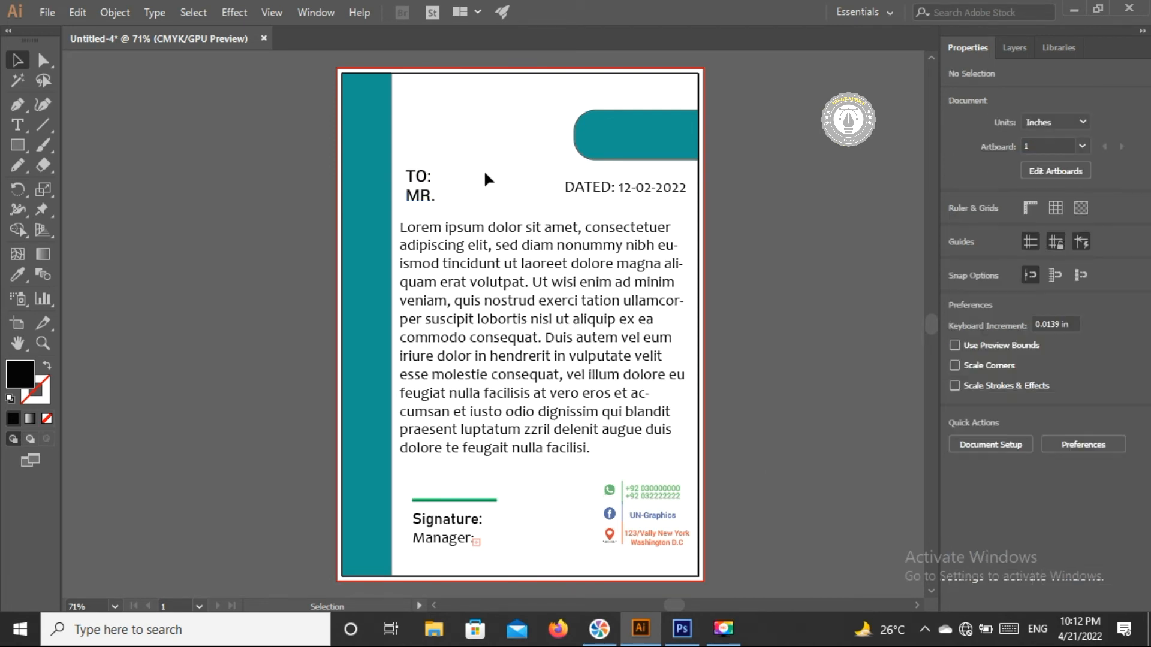
Draw a black square about 0.675 in wide in the teal header bar and place an overlapping copy about 0.34 in up and left.
left_click(19, 142)
left_click(97, 148)
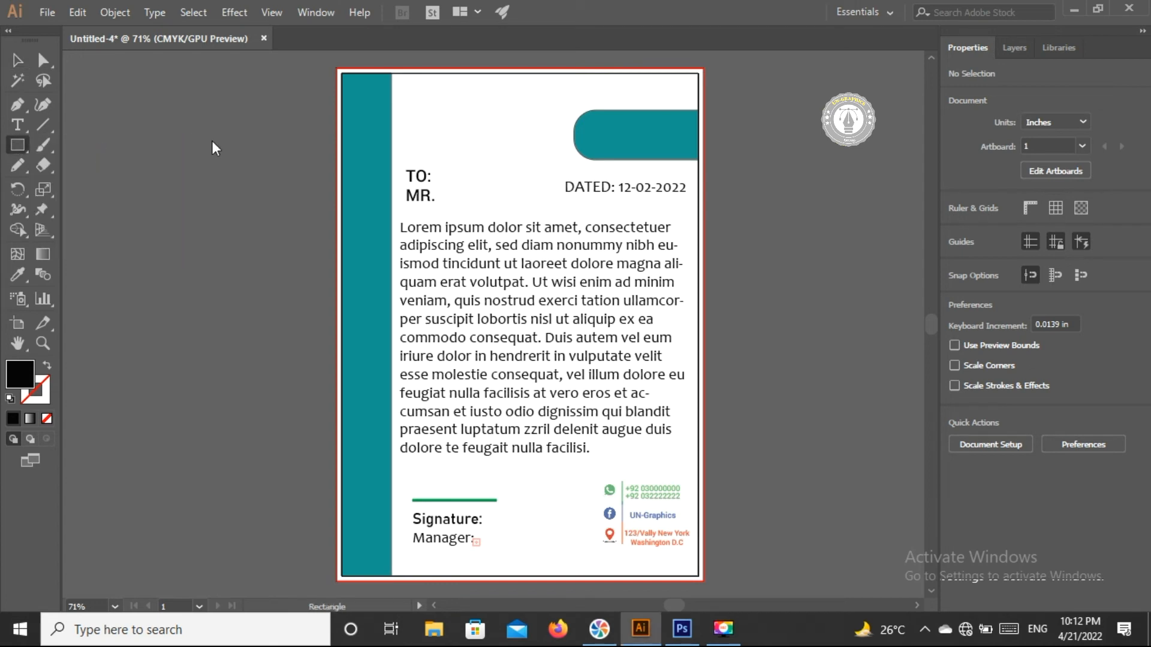
left_click_drag(632, 127, 663, 156)
left_click(14, 64)
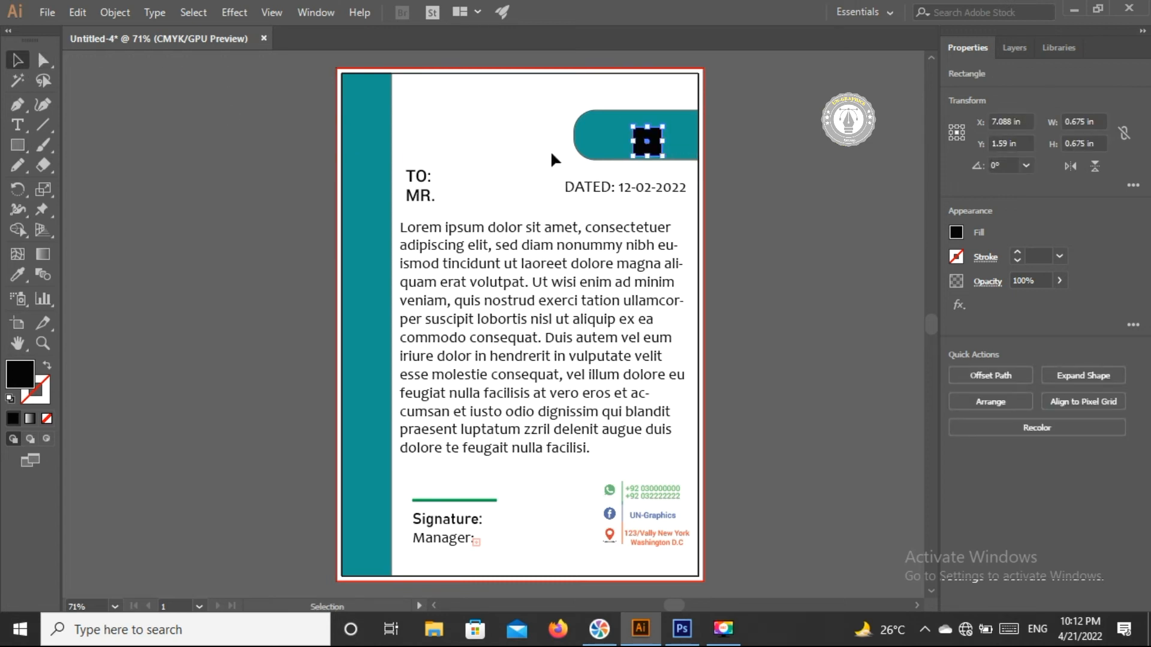
mouse_move(646, 142)
left_mouse_down()
mouse_move(621, 129)
mouse_move(629, 137)
left_mouse_up()
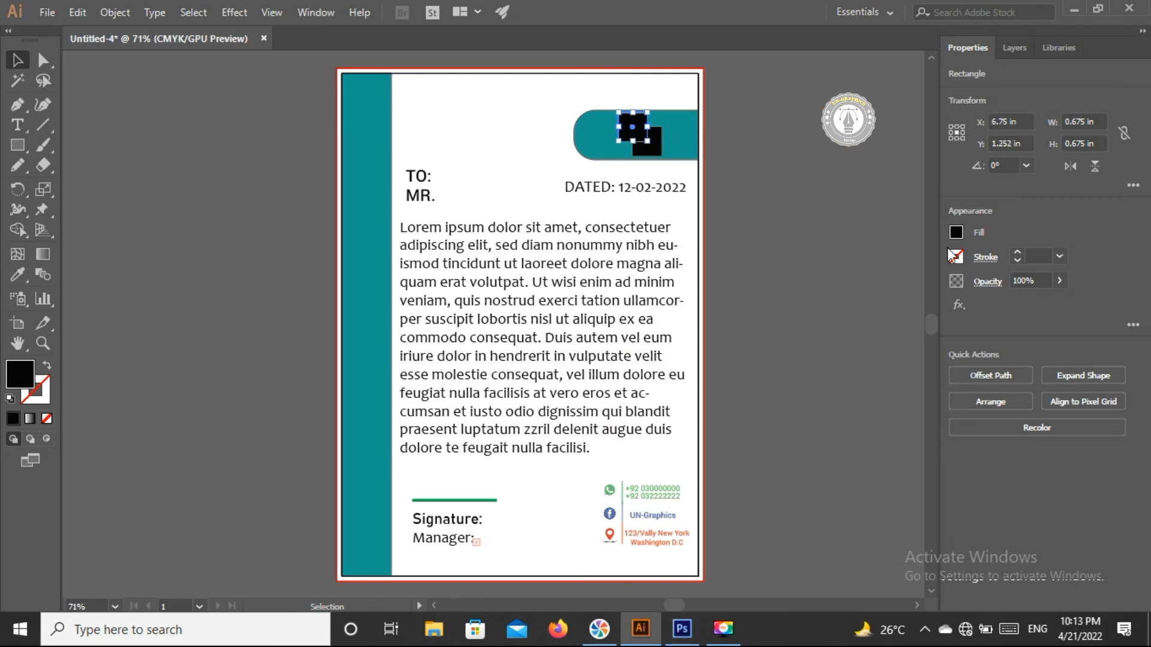
Fill the upper-left square in the header bar with yellow-orange.
left_click(954, 233)
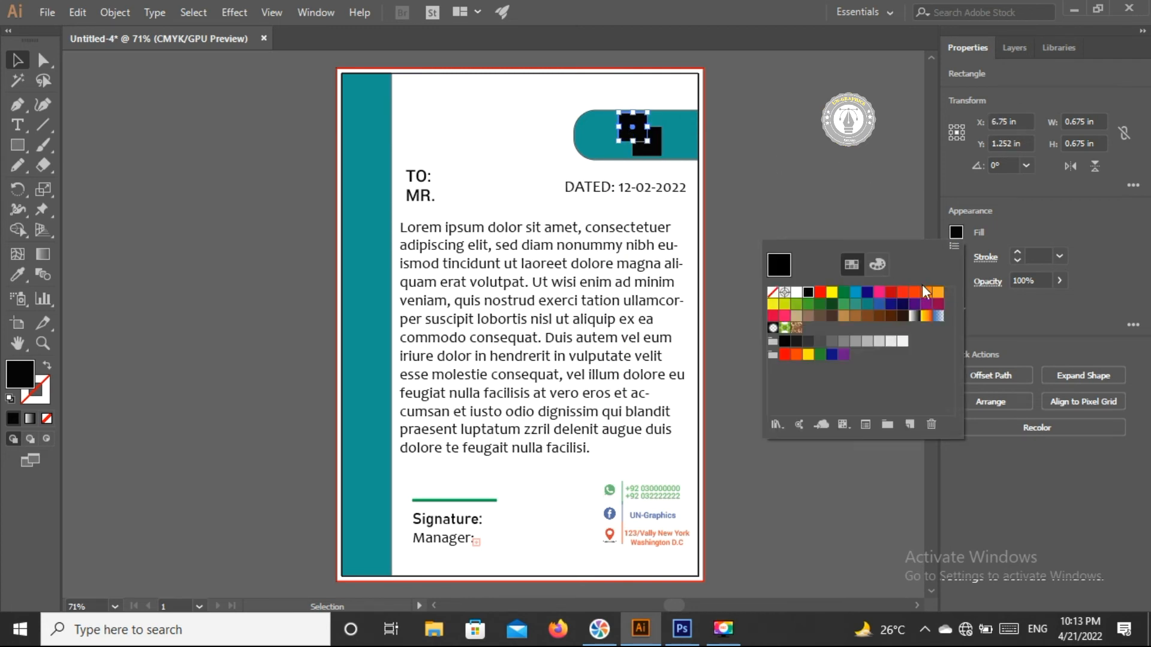
left_click(936, 298)
left_click(871, 205)
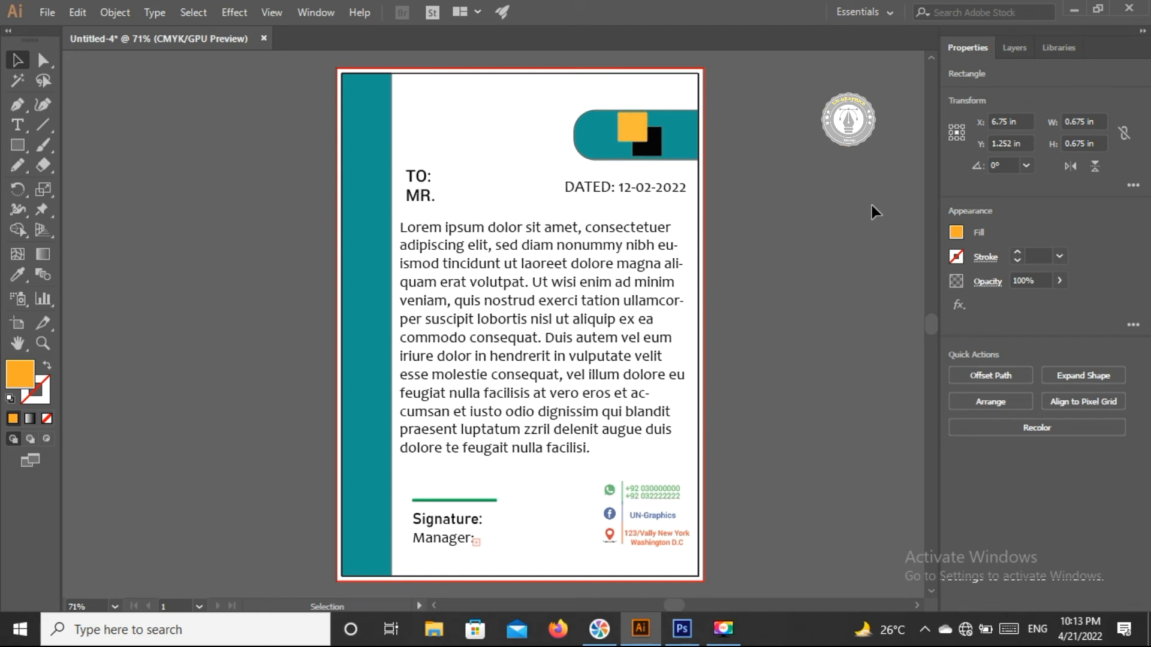
Fill the remaining black lower-right square in the header bar with red-orange and deselect it.
left_click(660, 142)
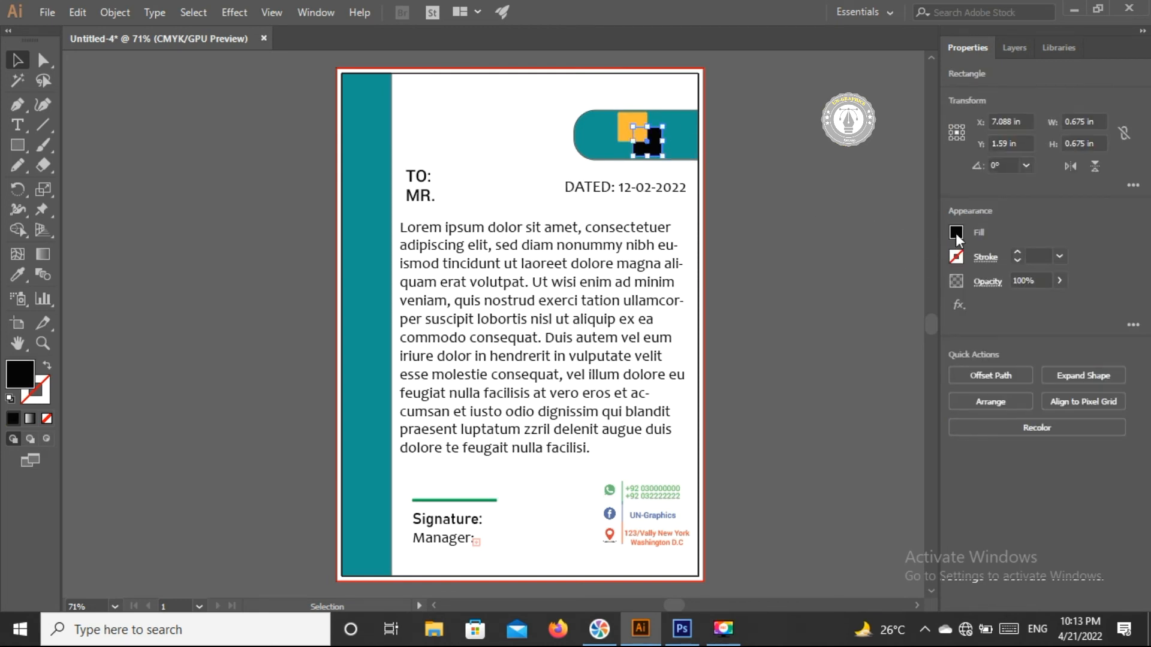
left_click(955, 233)
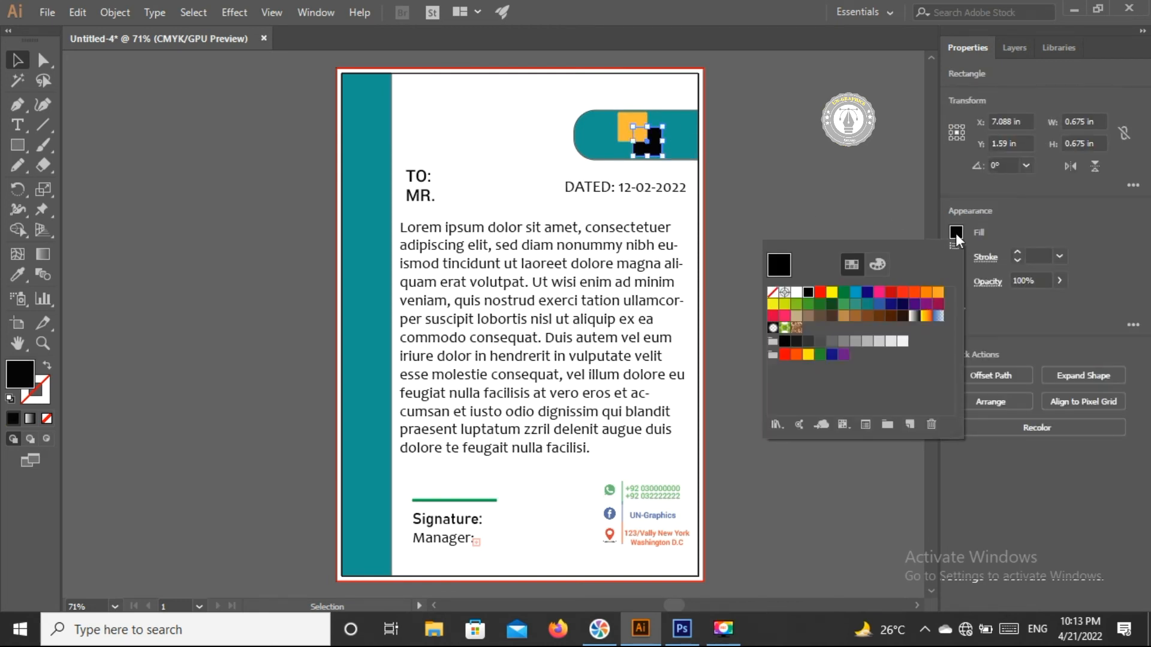
left_click(902, 294)
left_click(834, 165)
left_click(835, 165)
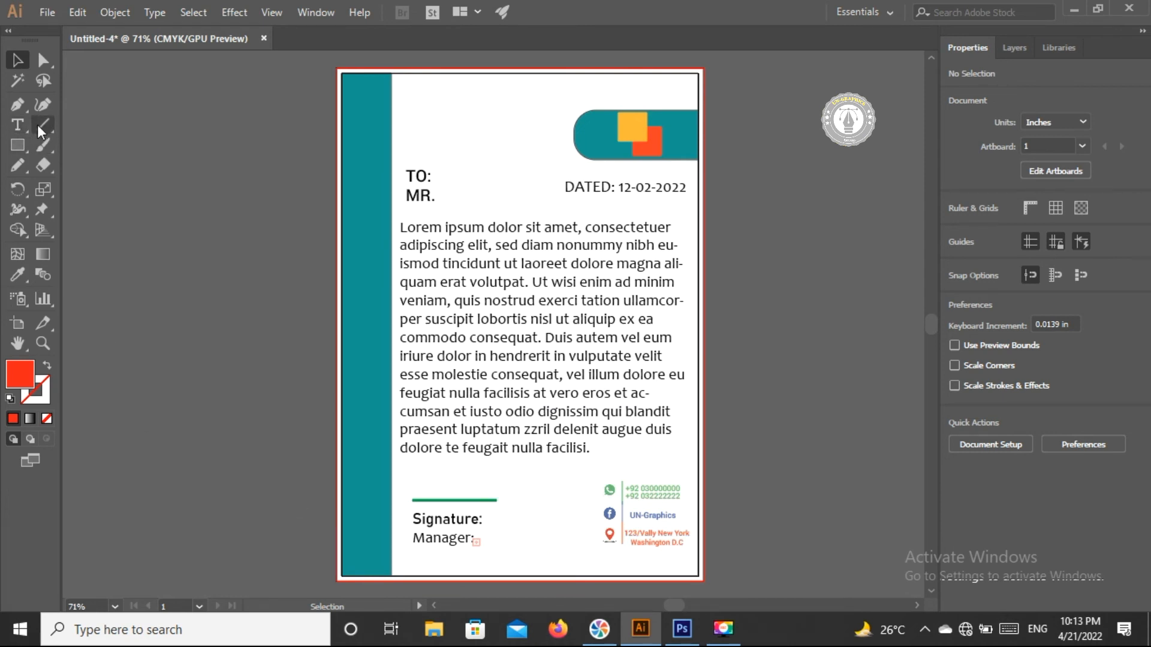
Draw a thin red-orange rectangle about 7.24 in by 0.12 in below the signature and contact blocks, starting at the teal strip.
left_click_drag(18, 145, 108, 141)
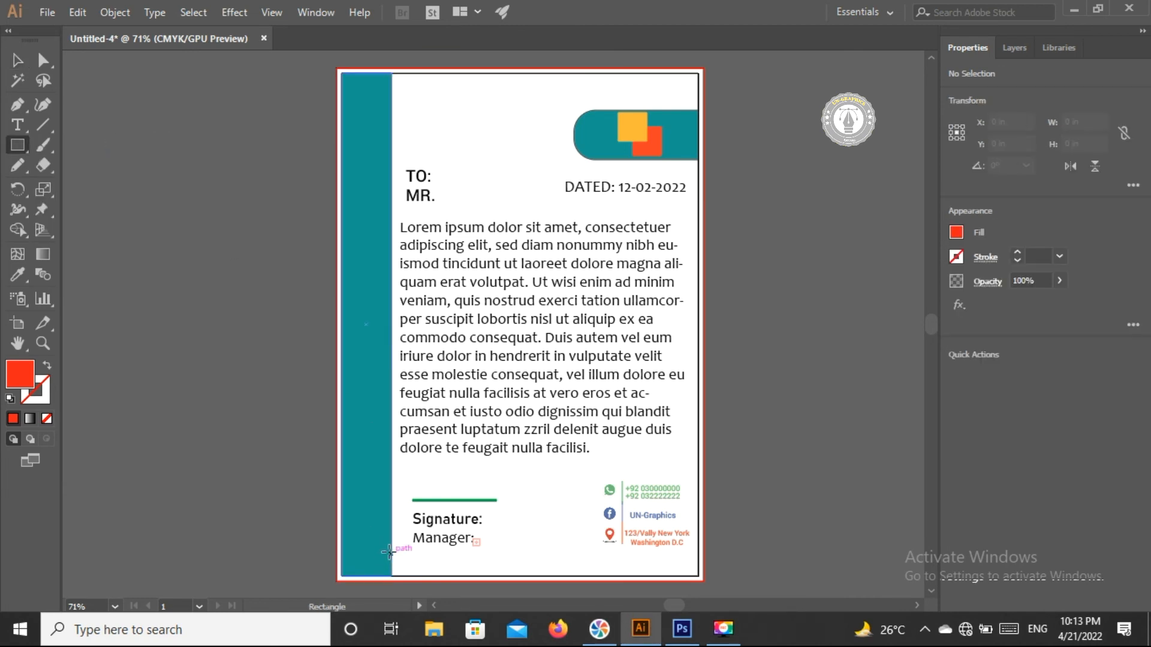
left_click_drag(393, 563, 704, 568)
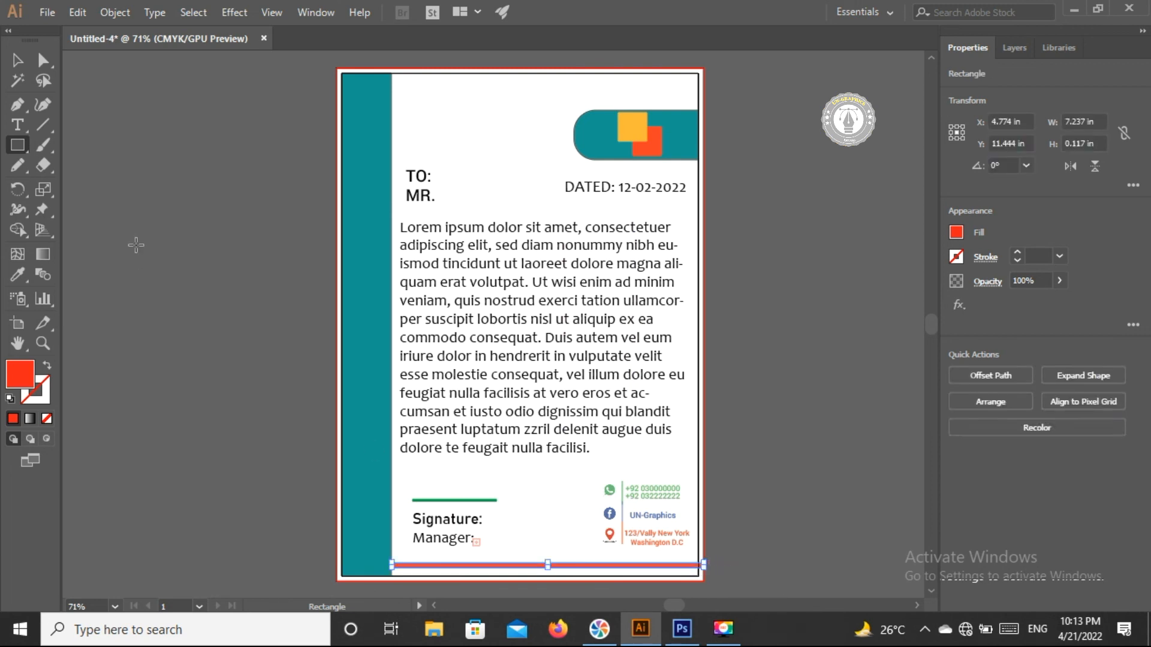
left_click(17, 60)
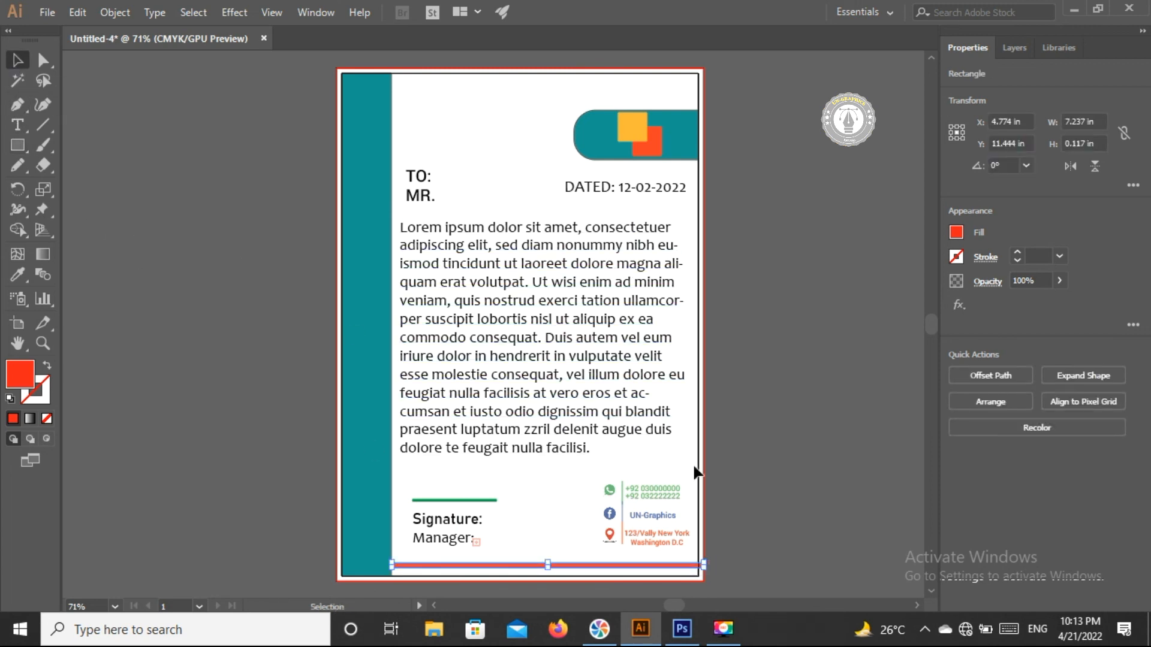
Nudge the thin red-orange footer line slightly down and left, and shorten its right end to meet the black page border.
key("Down")
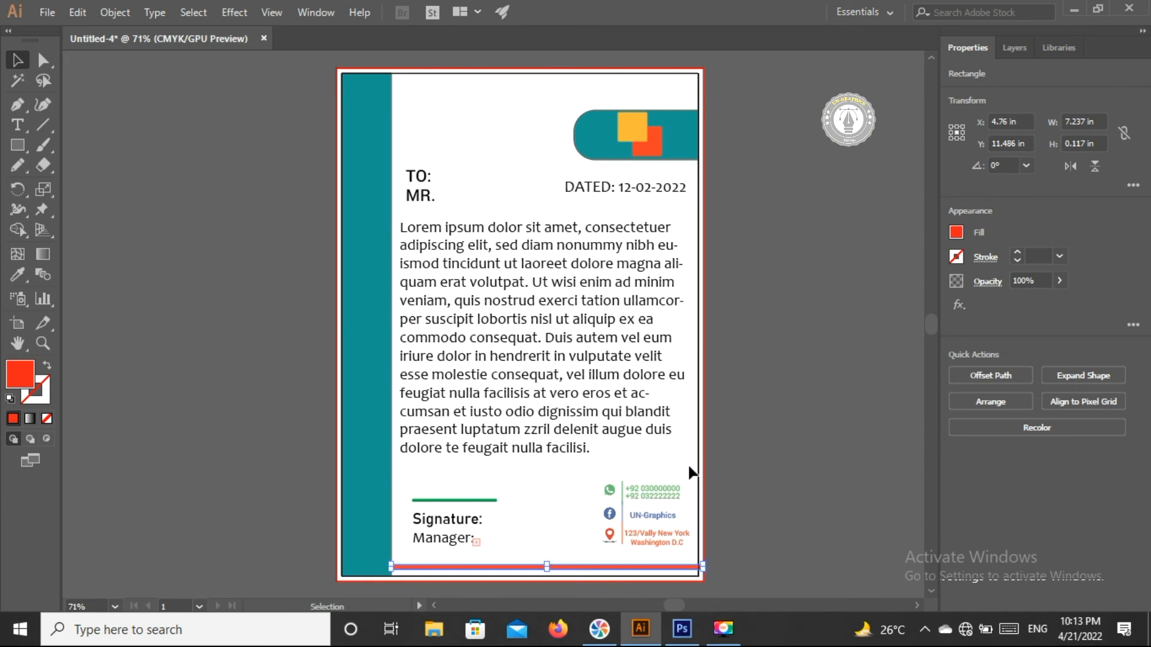
key("Left")
key("Down")
key("Down")
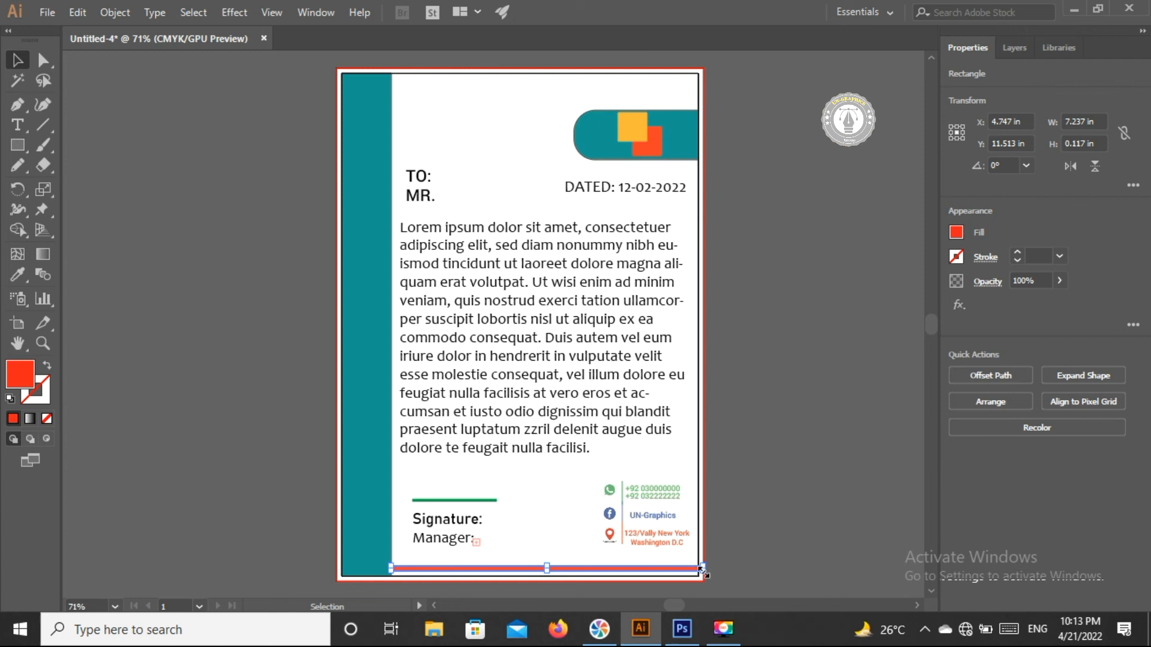
left_click_drag(703, 570, 698, 570)
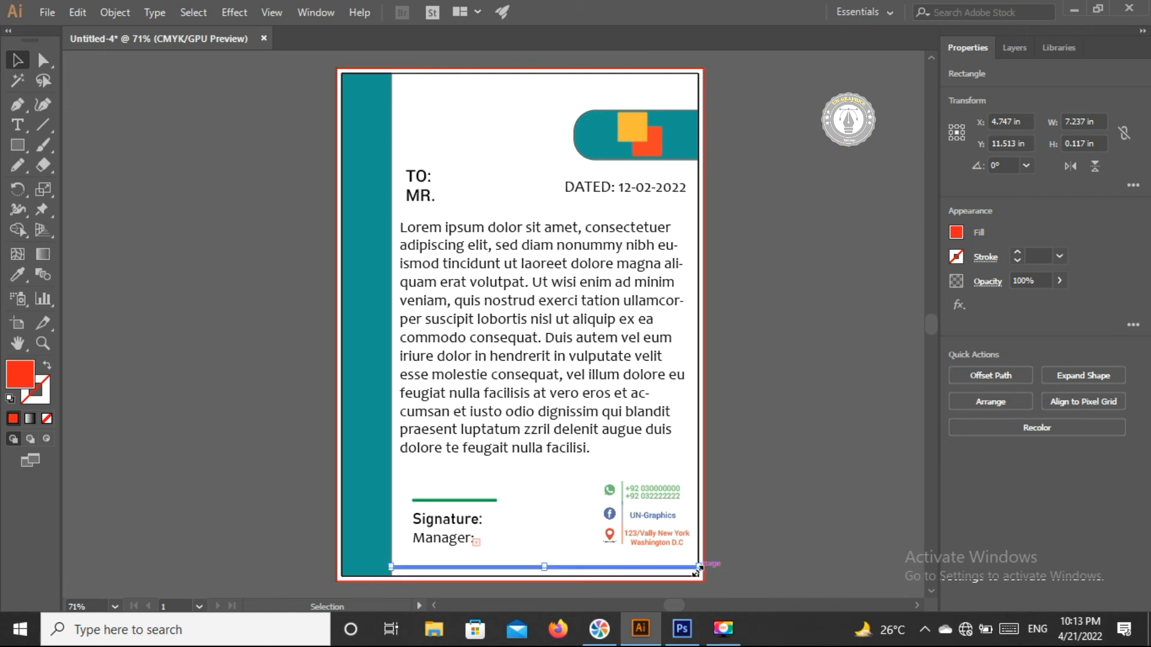
left_click(744, 561)
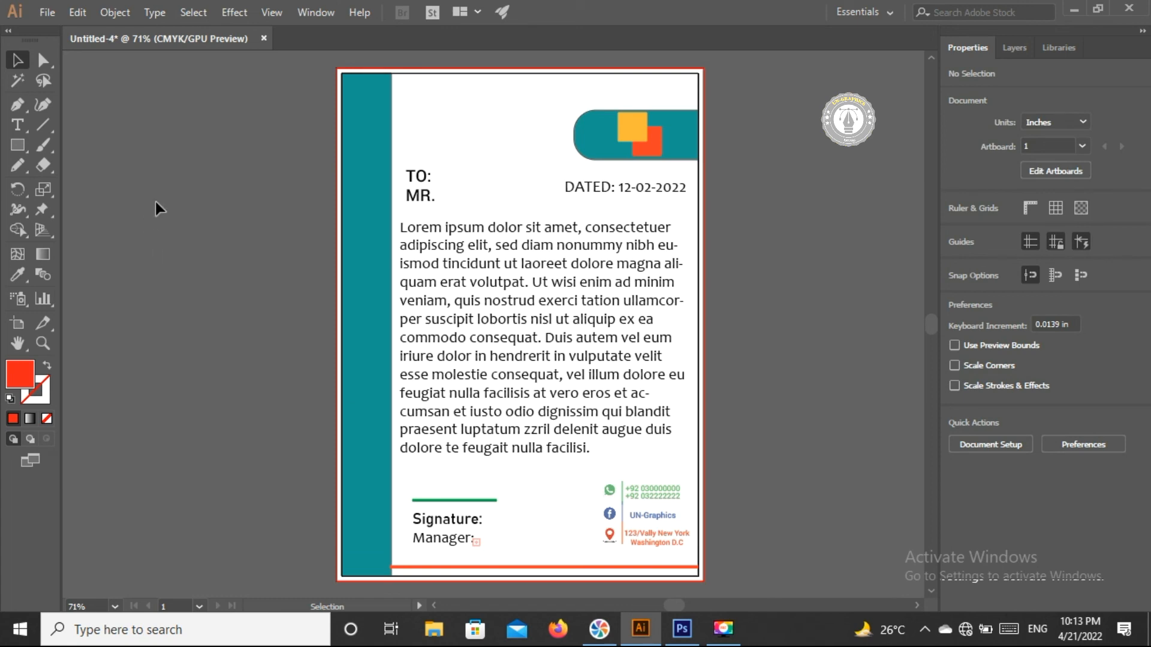
Bring the vertical teal strip to the front so it overlaps the end of the footer line.
left_click(367, 548)
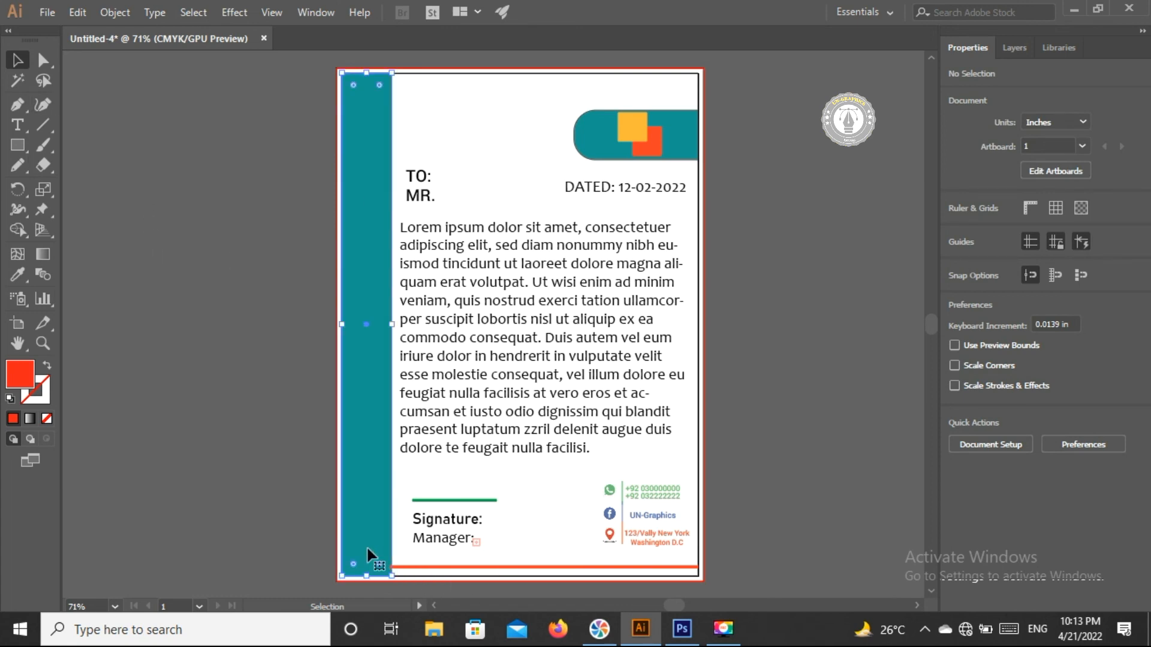
right_click(370, 521)
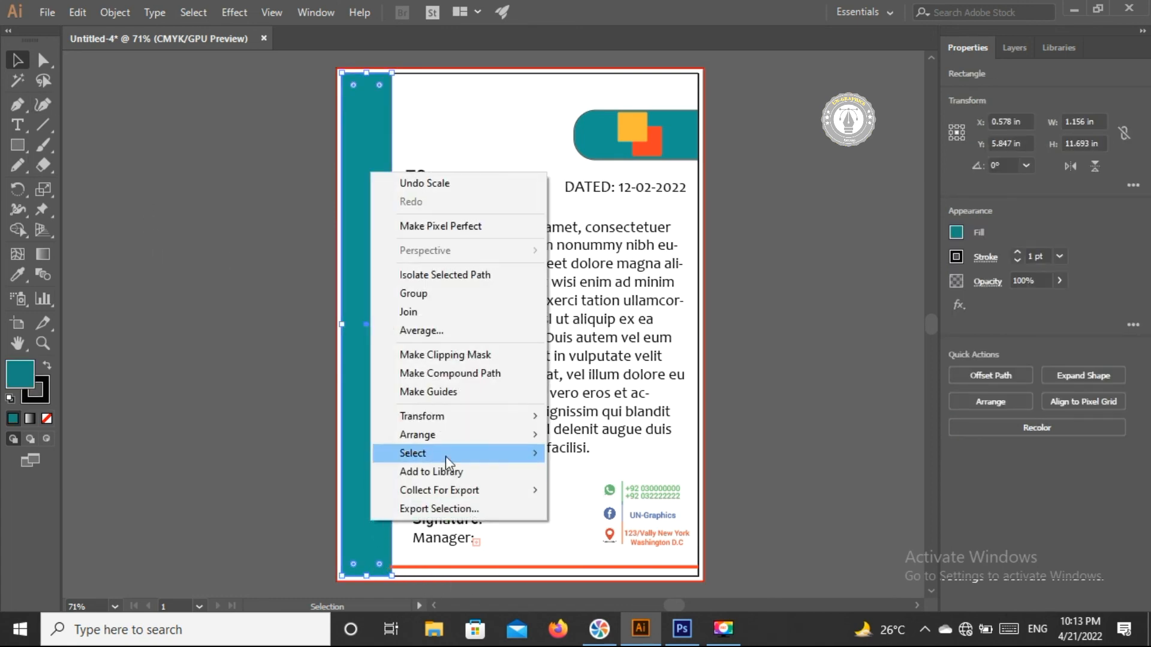
mouse_move(531, 435)
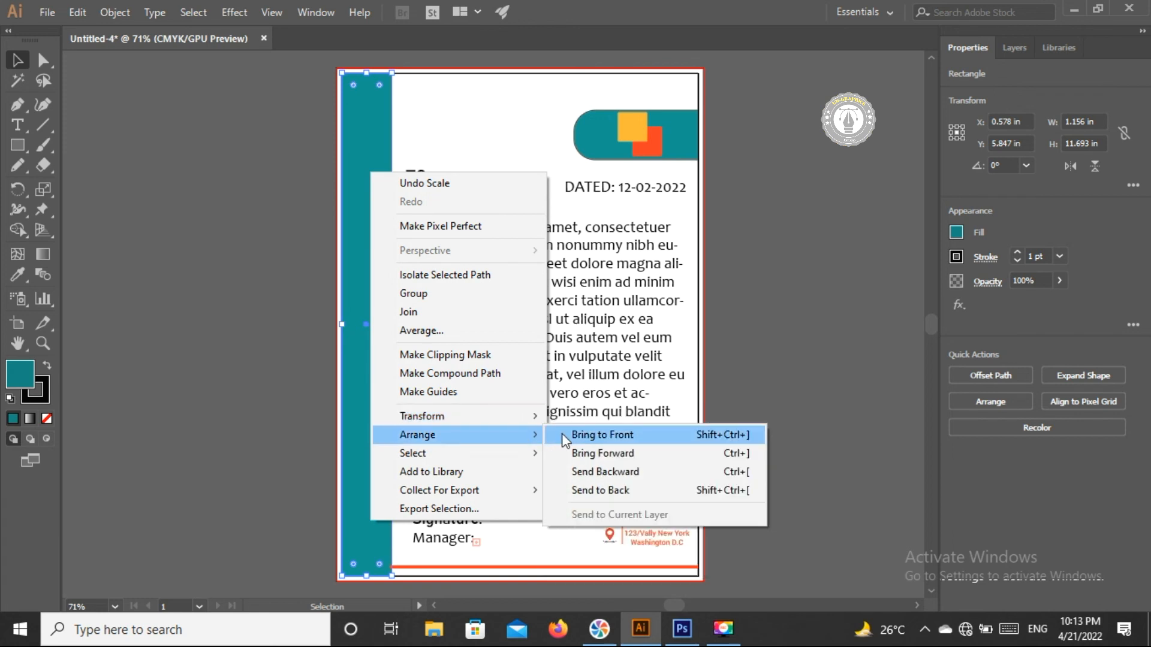
left_click(570, 433)
left_click(226, 221)
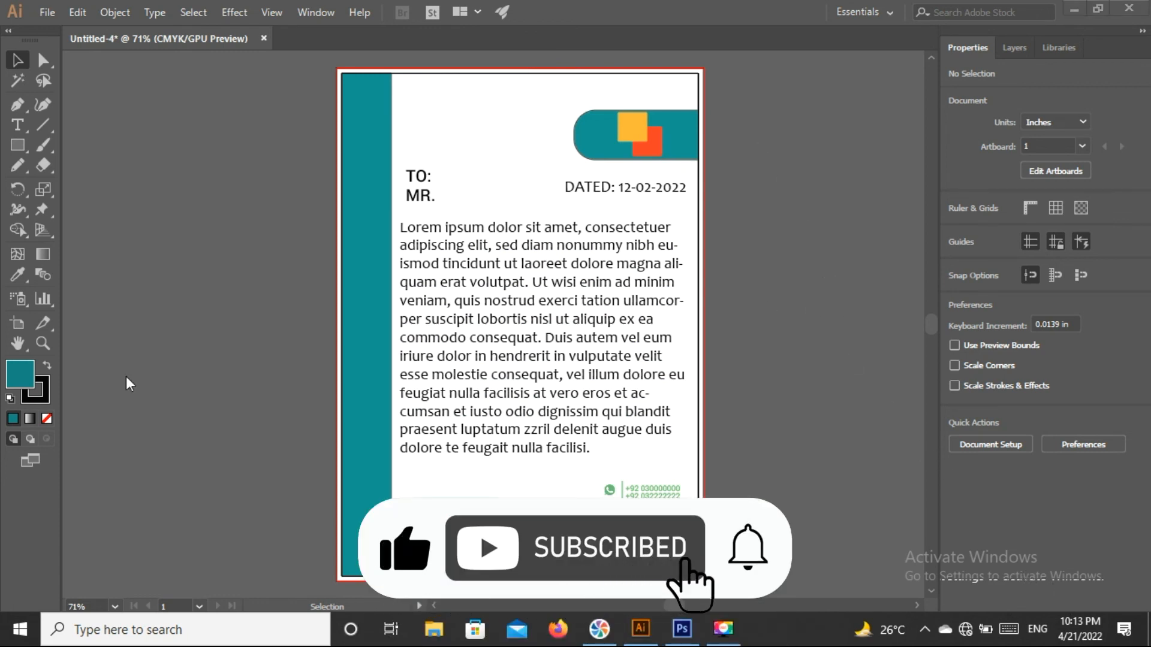
View the finished letterhead in Full Screen Mode.
left_click(50, 454)
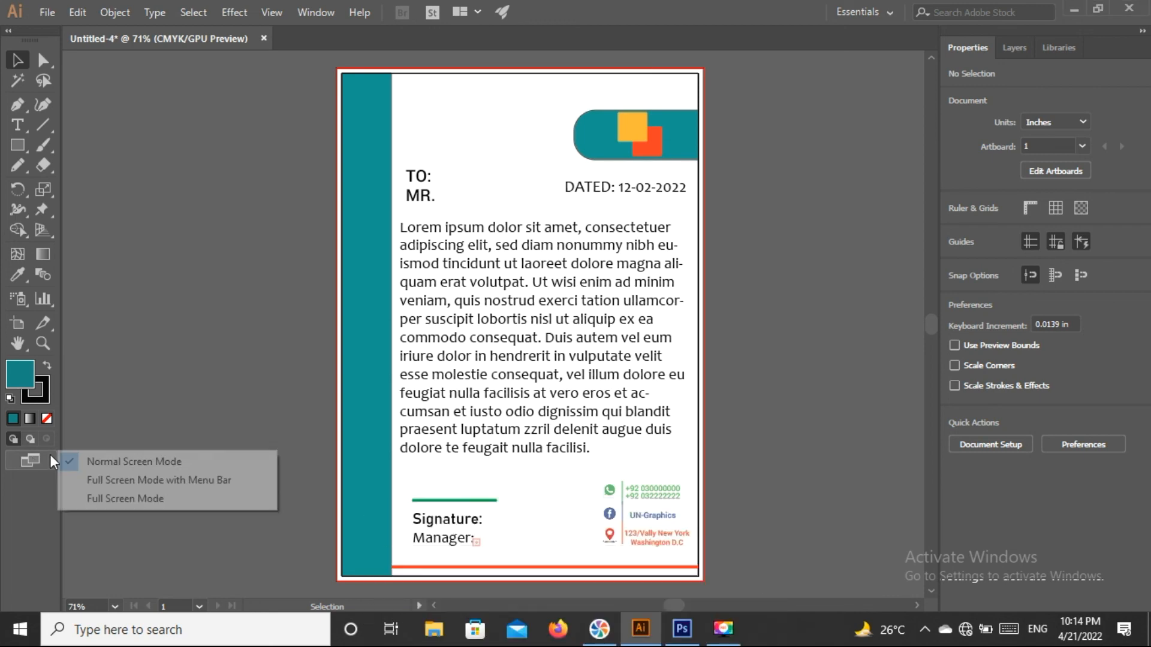
left_click(172, 499)
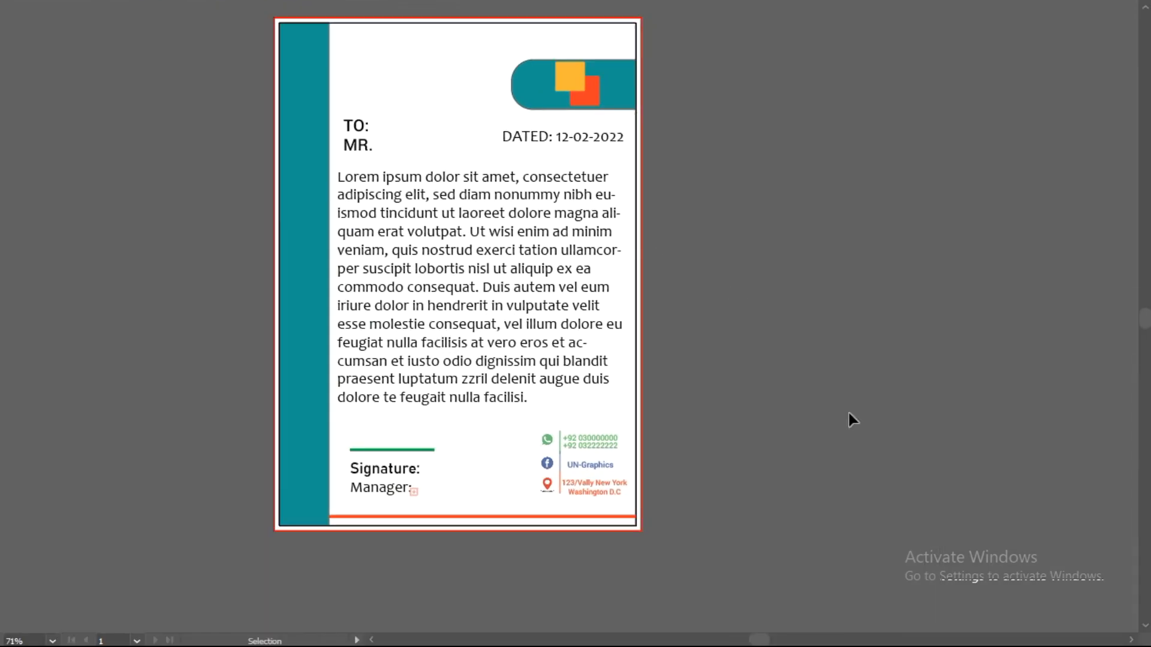